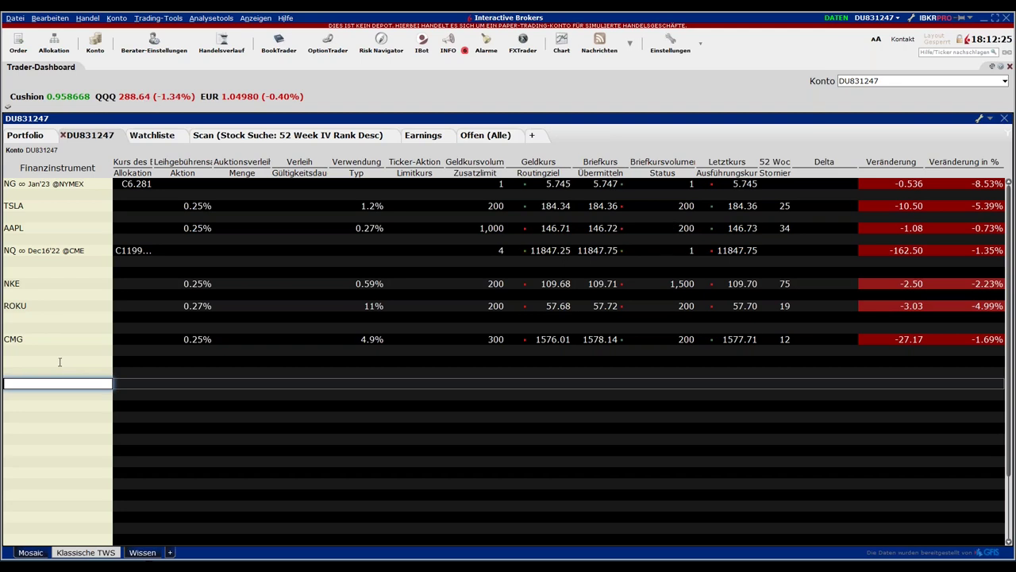
- Open the 52 Week IV Rank Desc stock scan and expand its criteria, reviewing the included exchanges
left_click(69, 339)
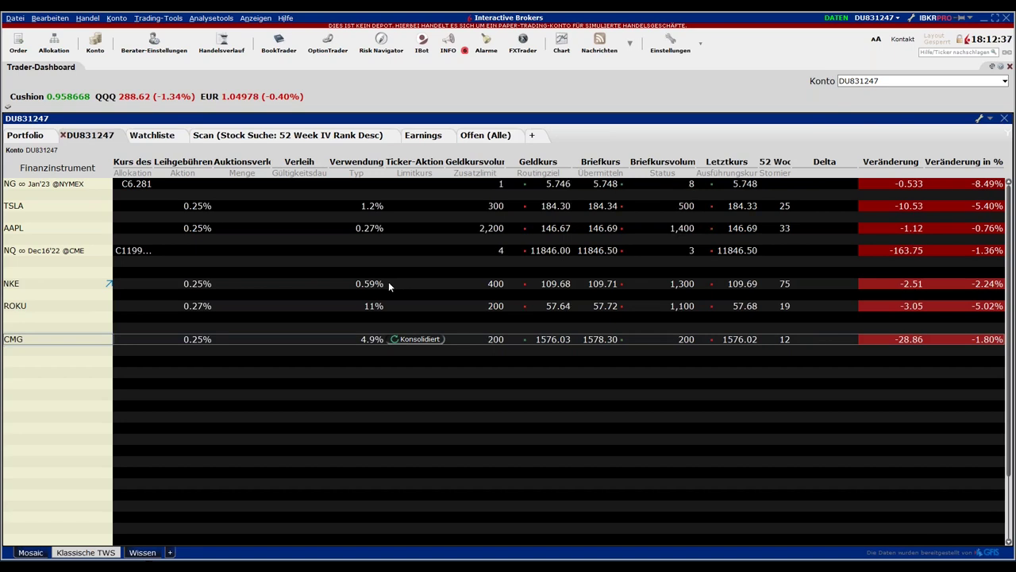
left_click(279, 136)
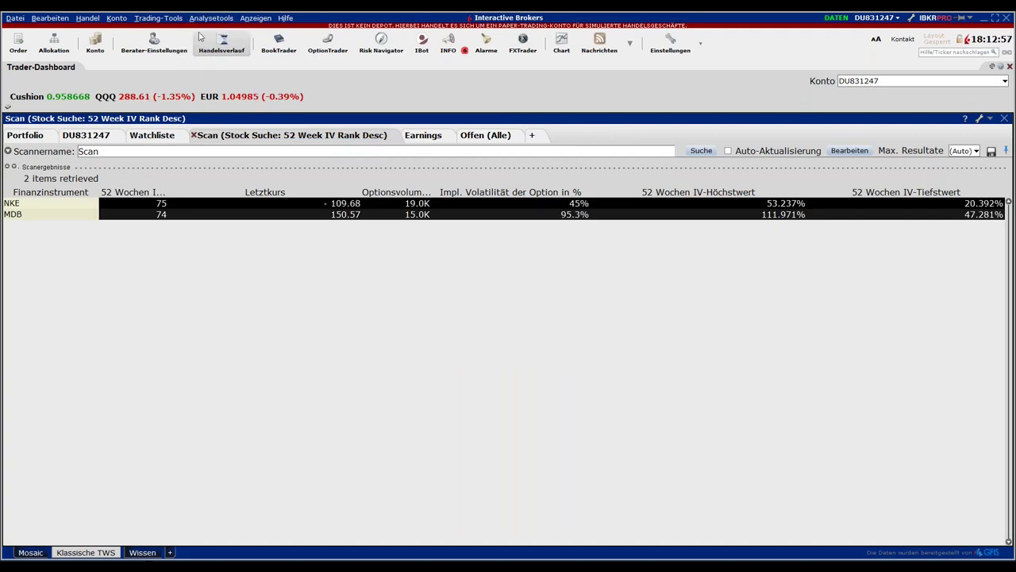
left_click(208, 18)
left_click(196, 20)
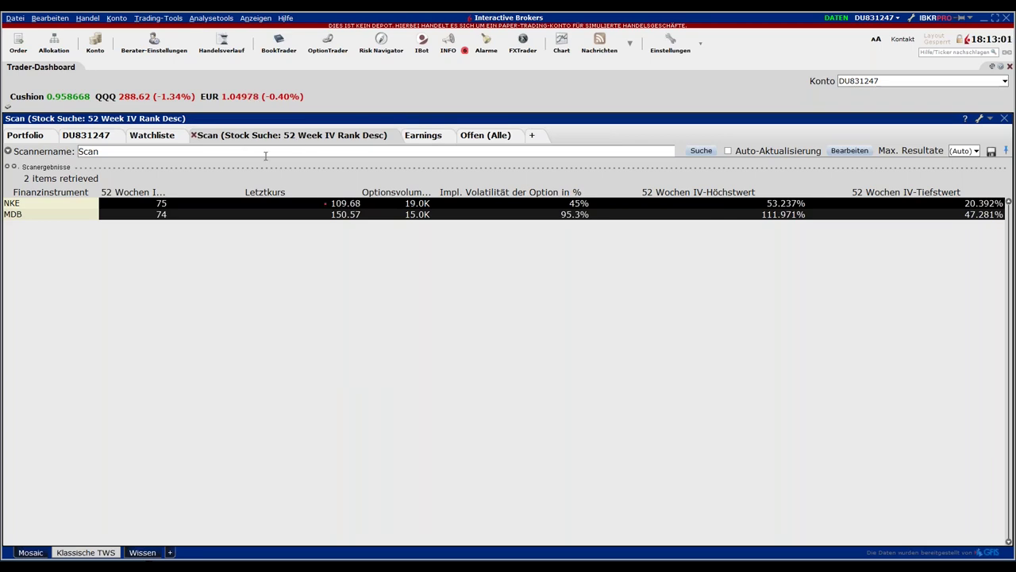
left_click(8, 151)
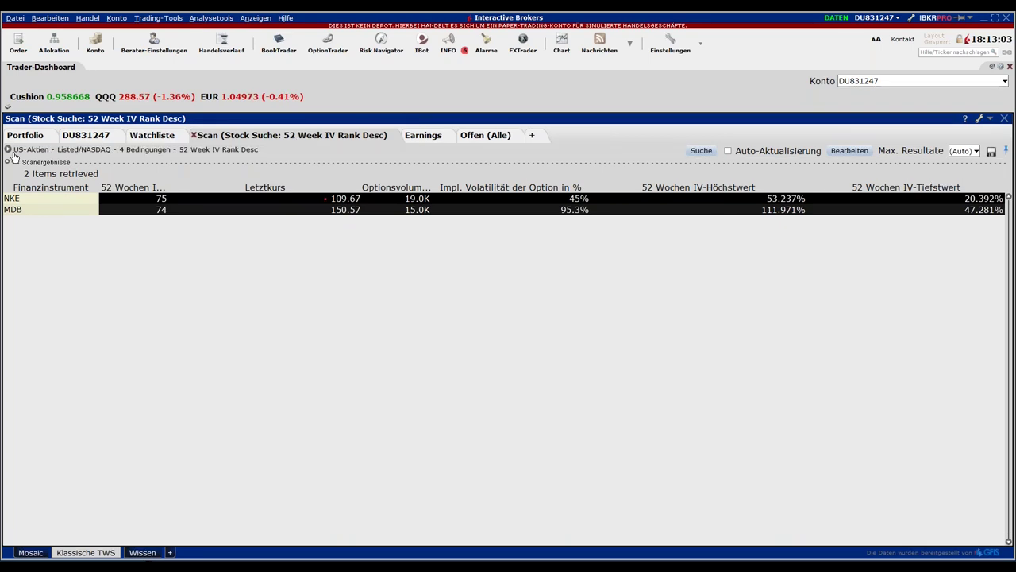
left_click(8, 151)
left_click(8, 151)
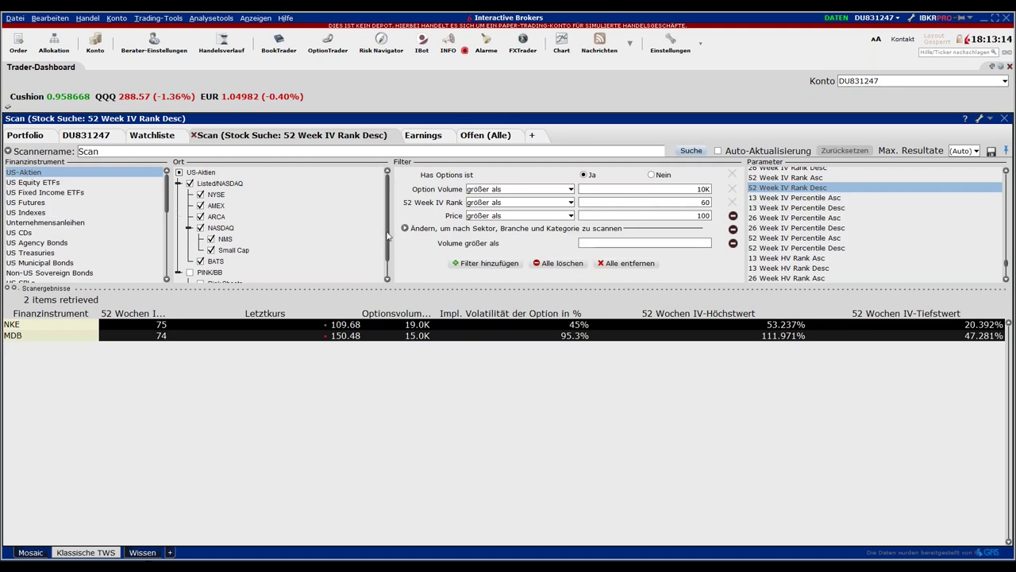
left_click_drag(387, 242, 384, 260)
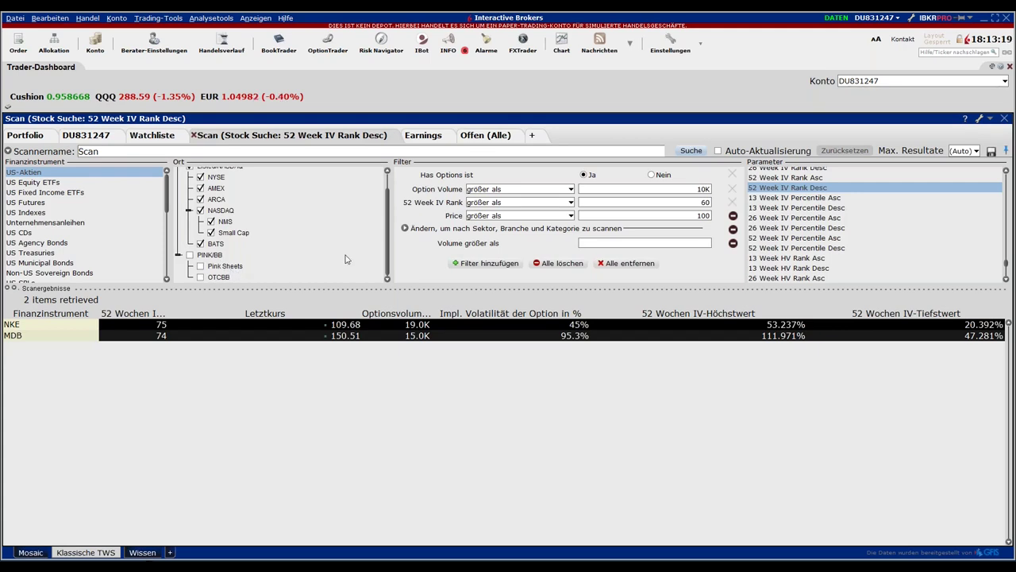
left_click_drag(388, 246, 390, 230)
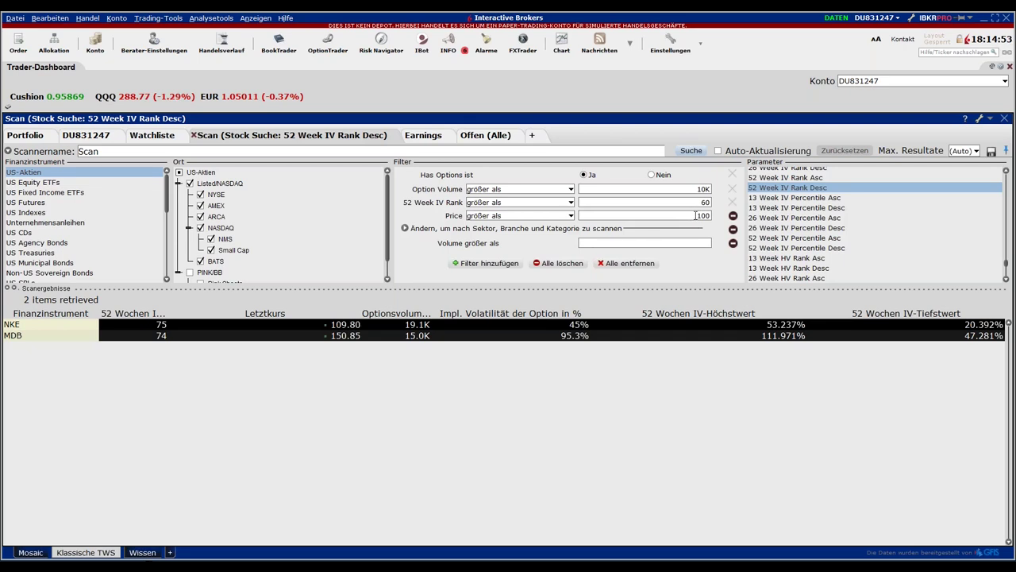
- Set the scan filters to a price above 50 and an option volume above 1K, and run the search
double_click(696, 215)
type("50")
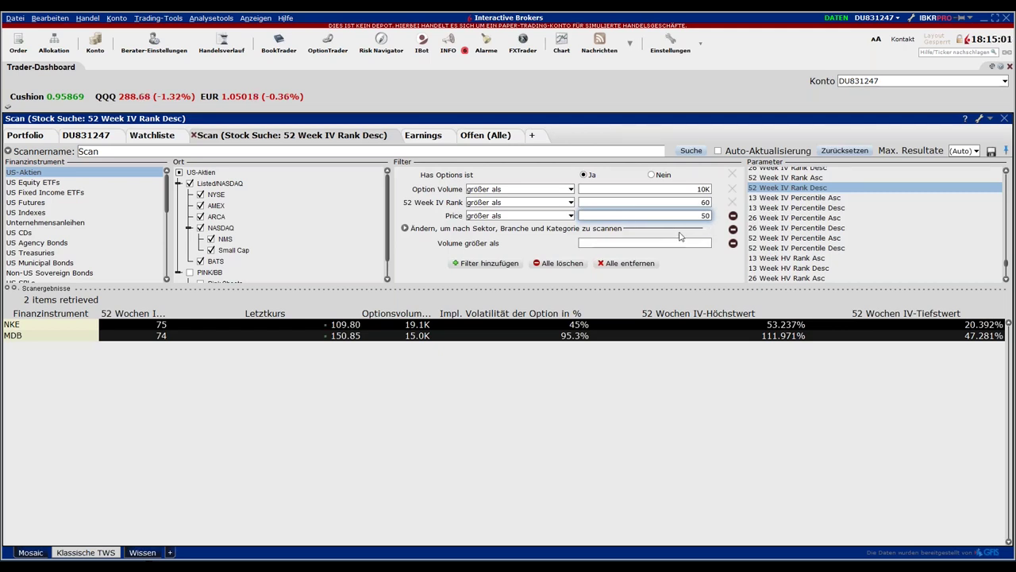
left_click(679, 202)
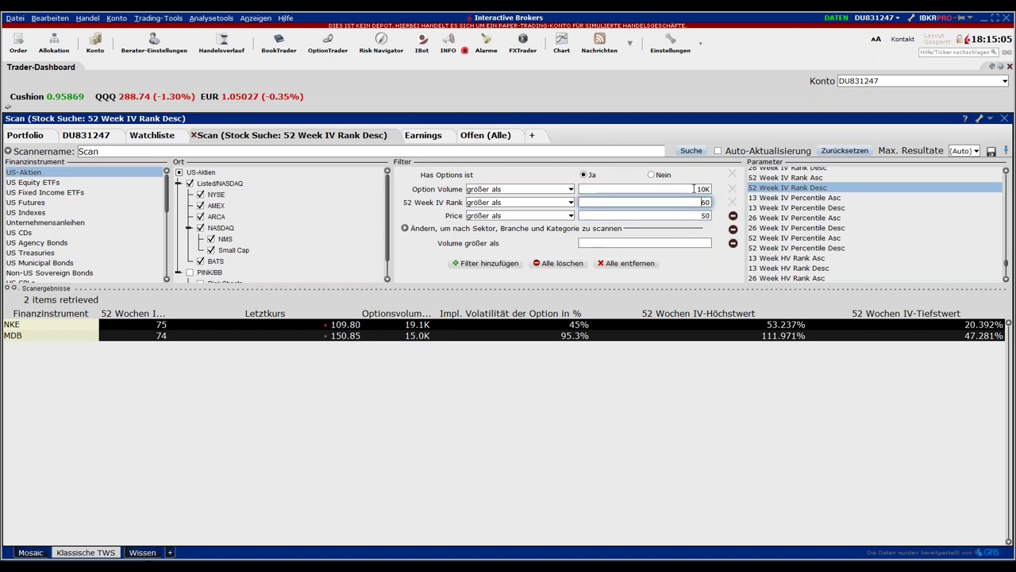
left_click(700, 188)
key("Delete")
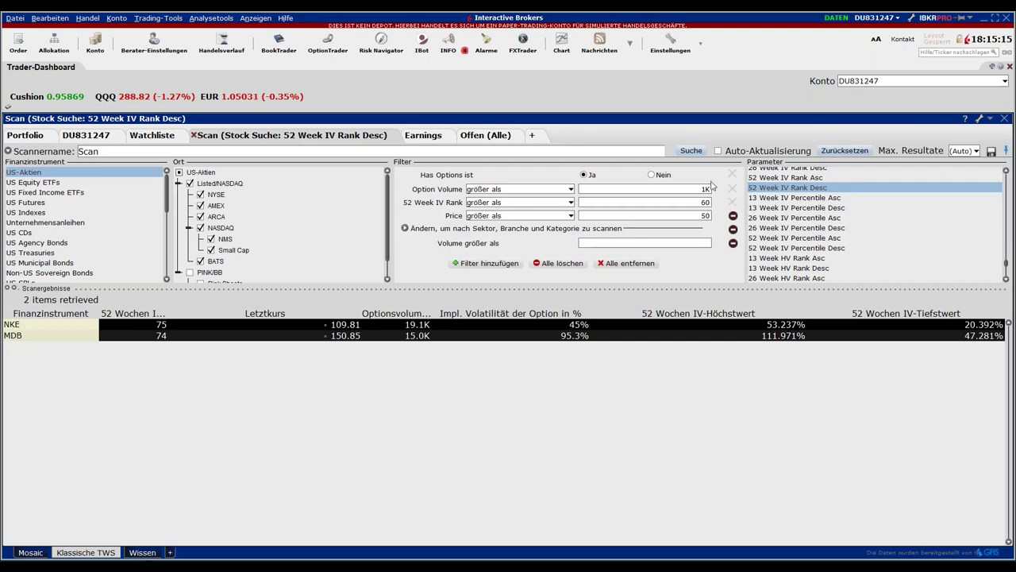
left_click(695, 152)
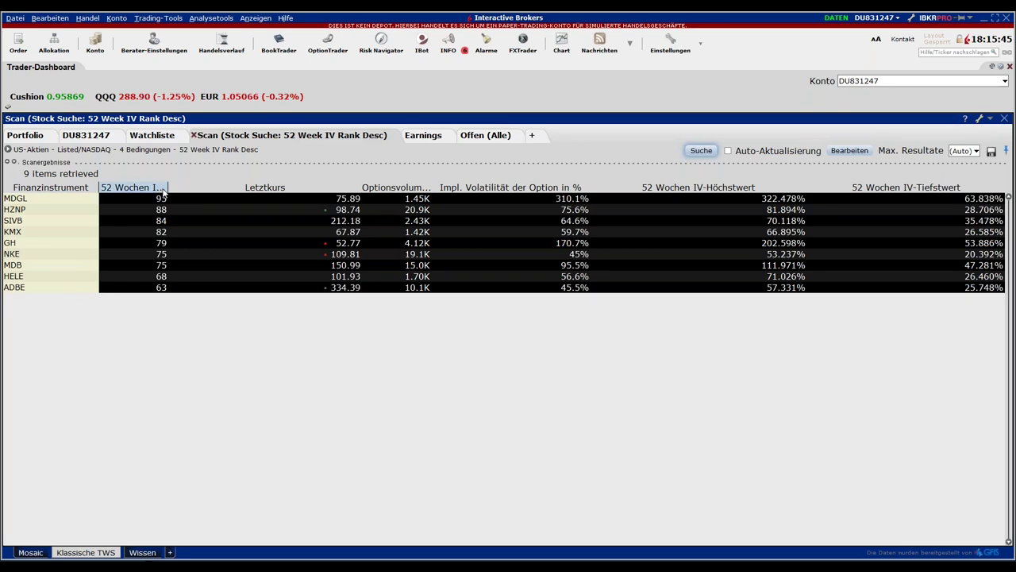
- Widen the 52-week IV ranking column and sort the scan results by it in ascending order
left_click_drag(171, 188, 203, 188)
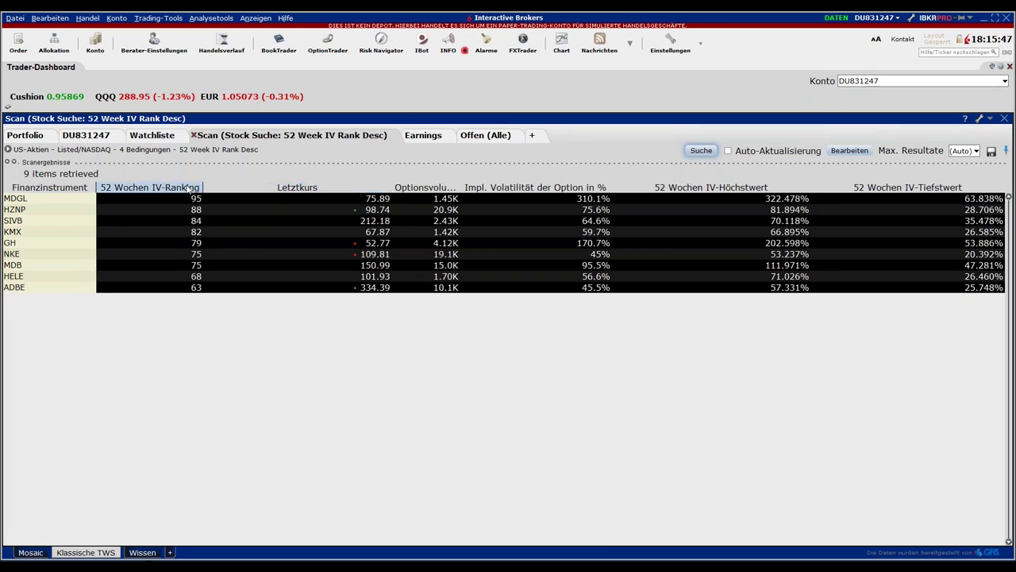
left_click(188, 188)
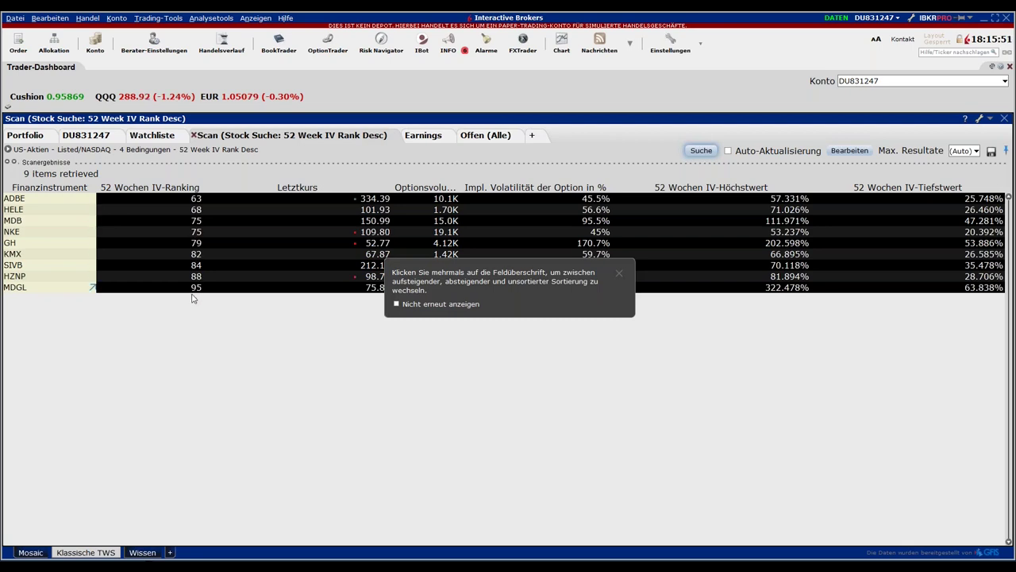
left_click(36, 292)
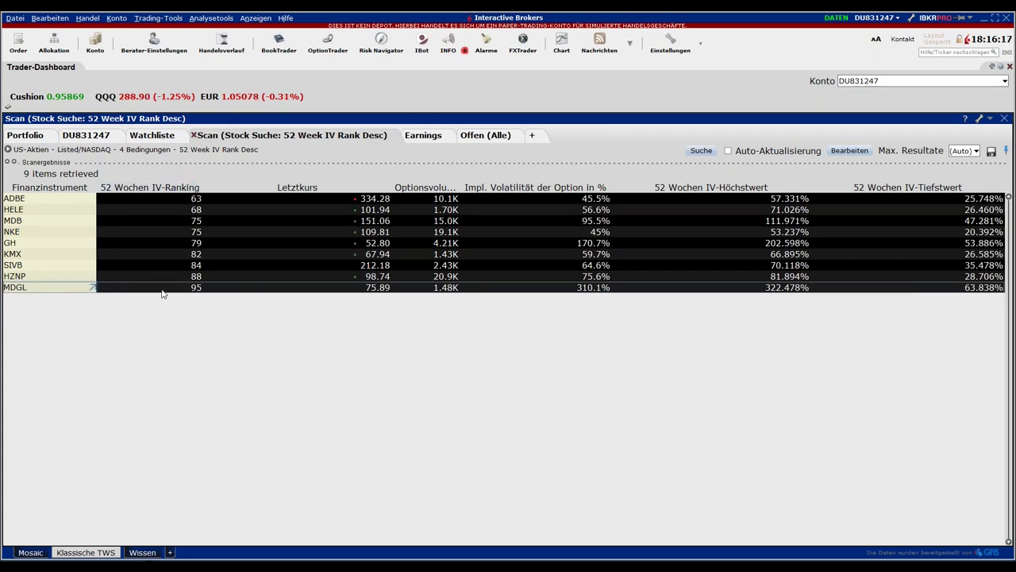
- Open a chart for MDGL from the scan results and set it to daily candles
right_click(41, 290)
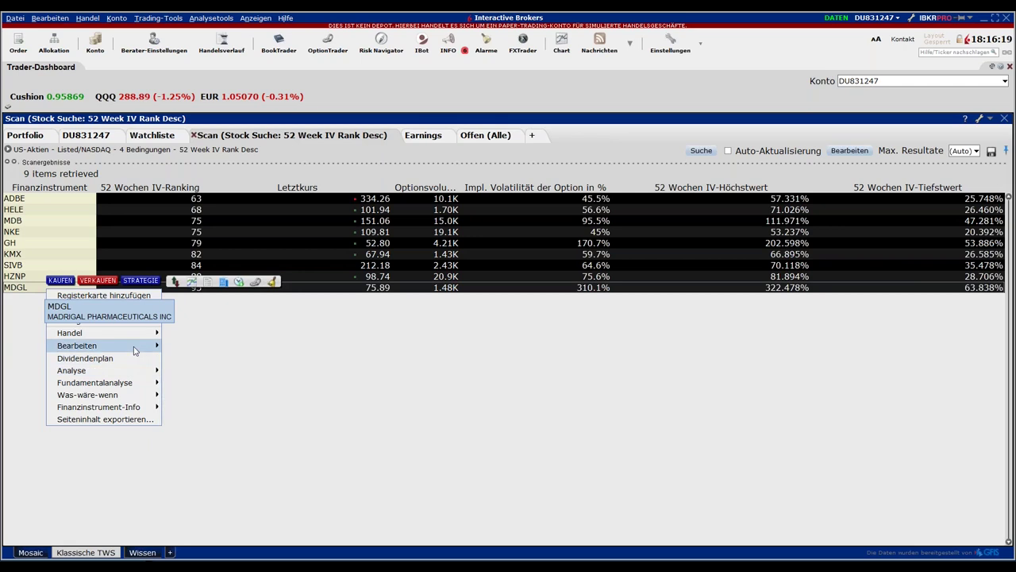
left_click(272, 370)
right_click(42, 291)
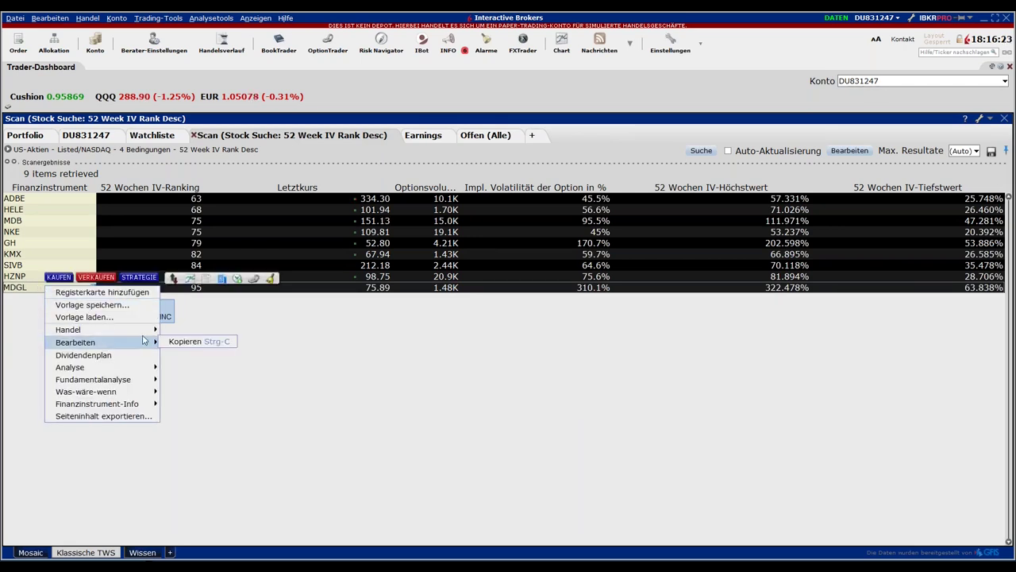
mouse_move(119, 329)
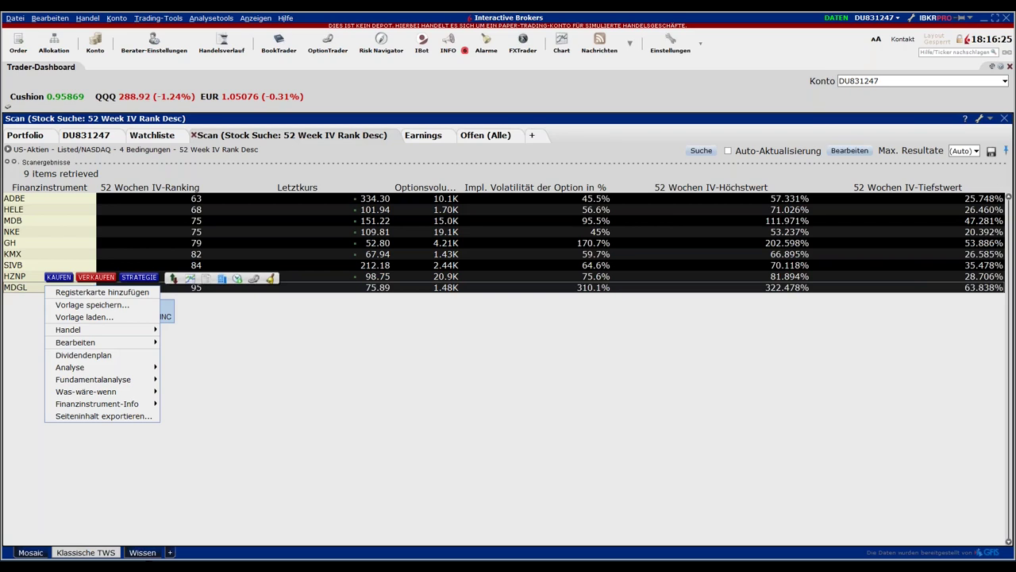
left_click(5, 289)
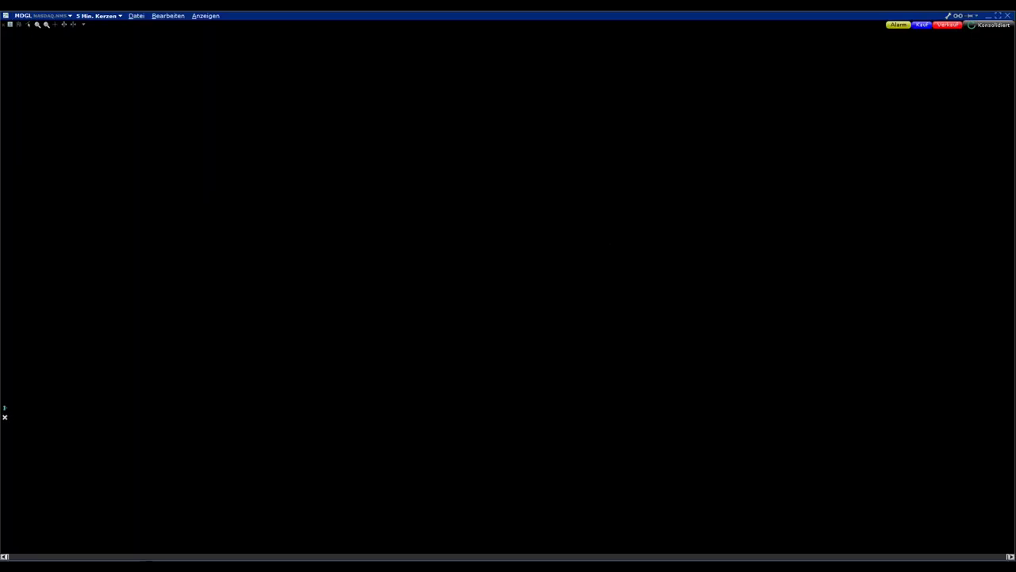
left_click(96, 15)
left_click(119, 93)
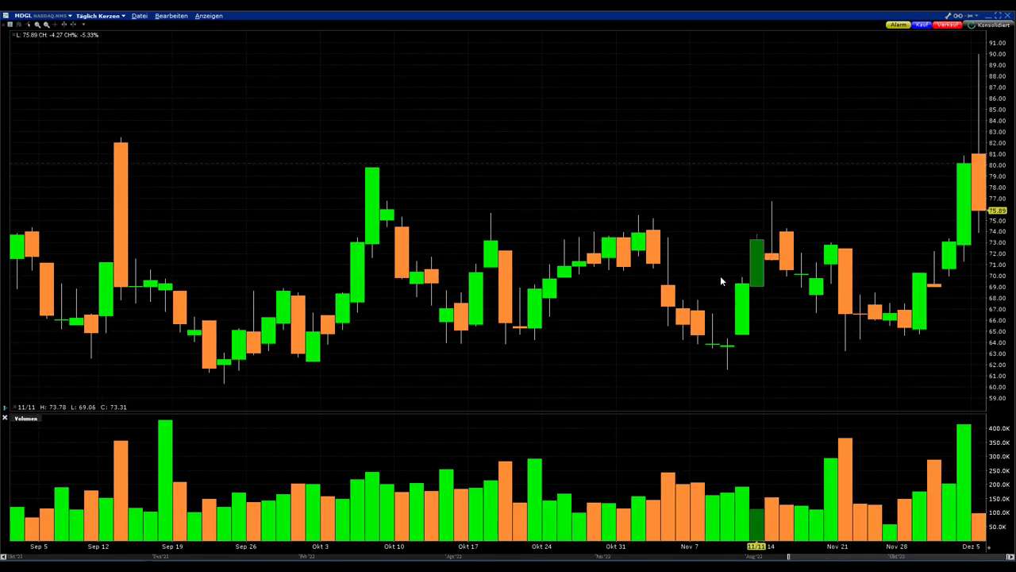
- Add the option-implied volatility plot to the MDGL chart through the chart parameters
left_click(166, 17)
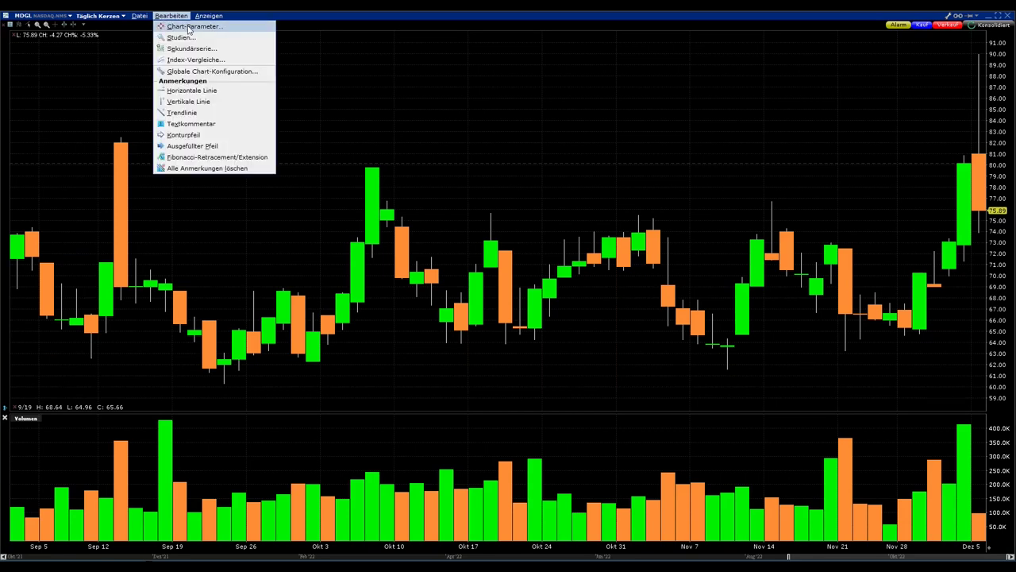
left_click(190, 27)
left_click_drag(822, 168, 562, 103)
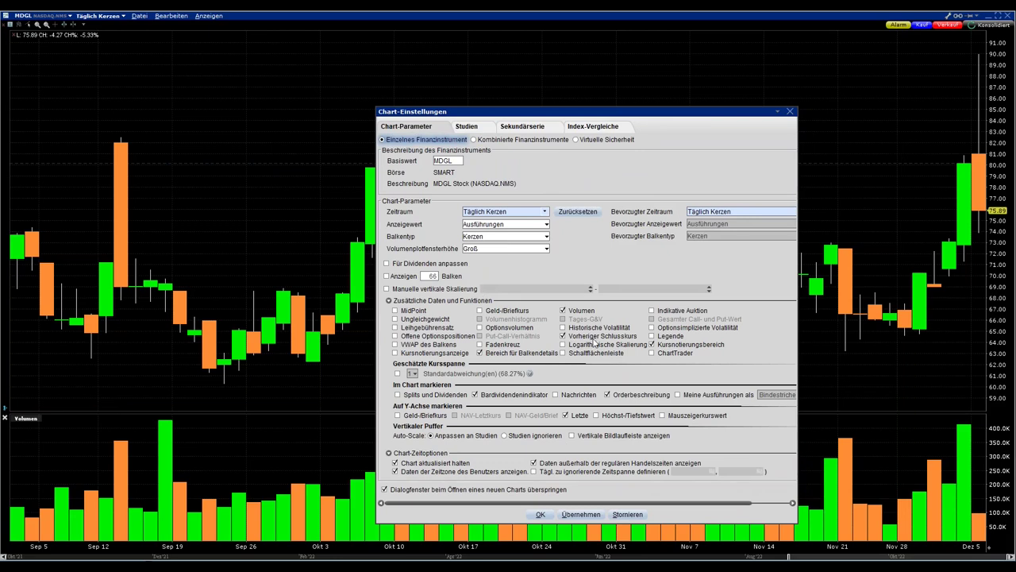
left_click(651, 328)
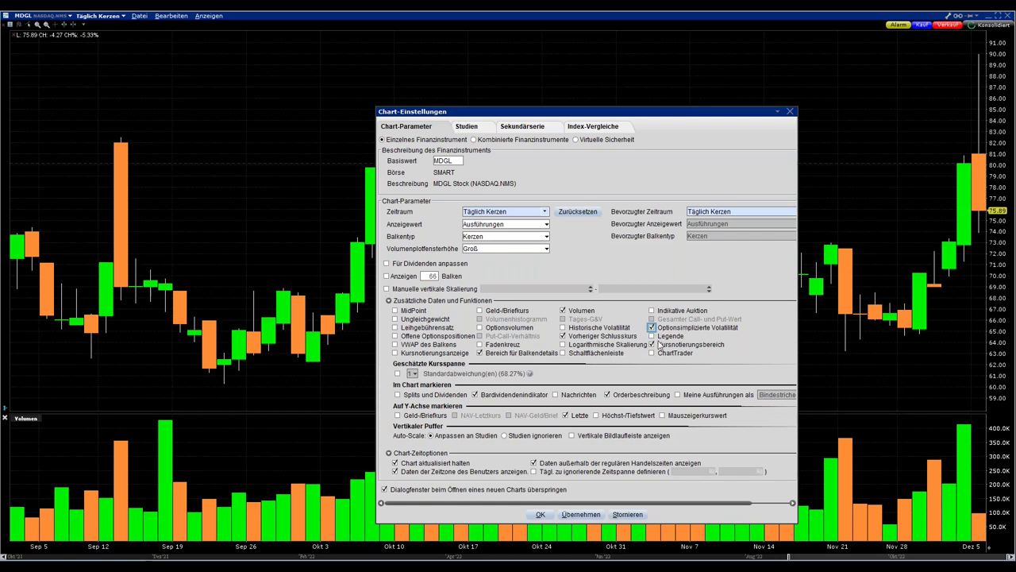
left_click(540, 515)
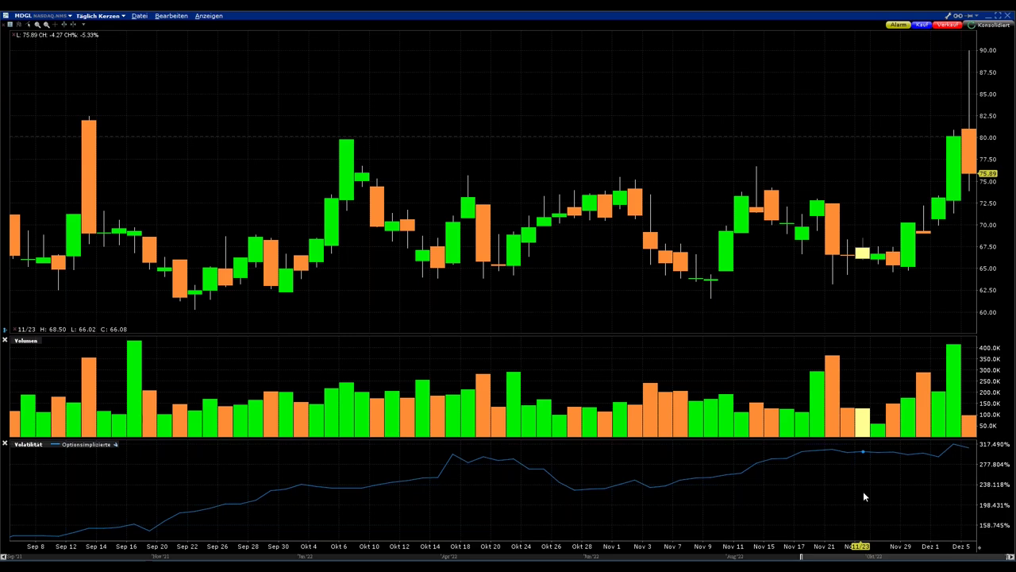
scroll(863, 491, "down", 1)
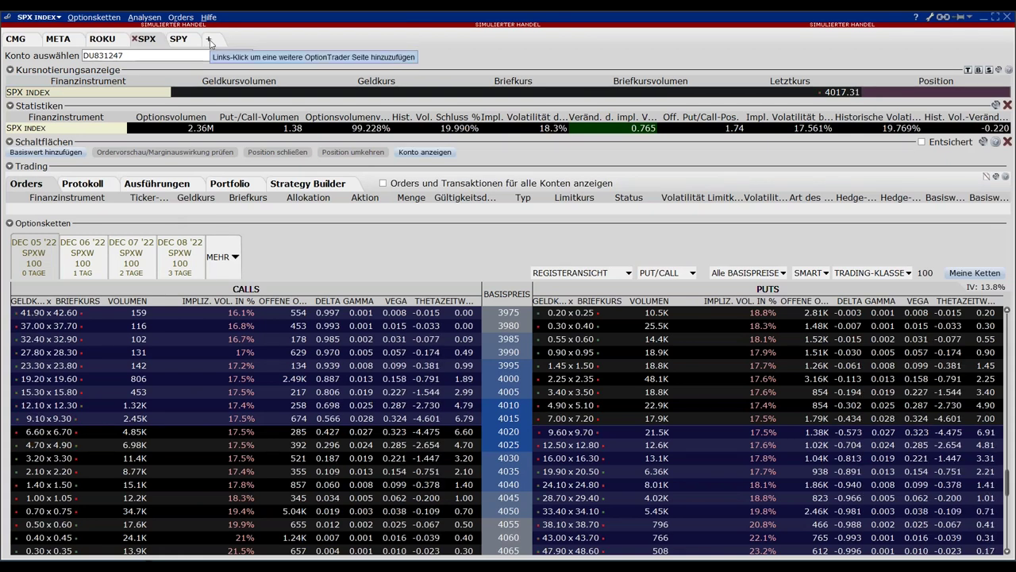
- Add a new OptionTrader page and load the MDGL stock (SMART) as its underlying
left_click(209, 39)
left_click(36, 18)
type("MDGL")
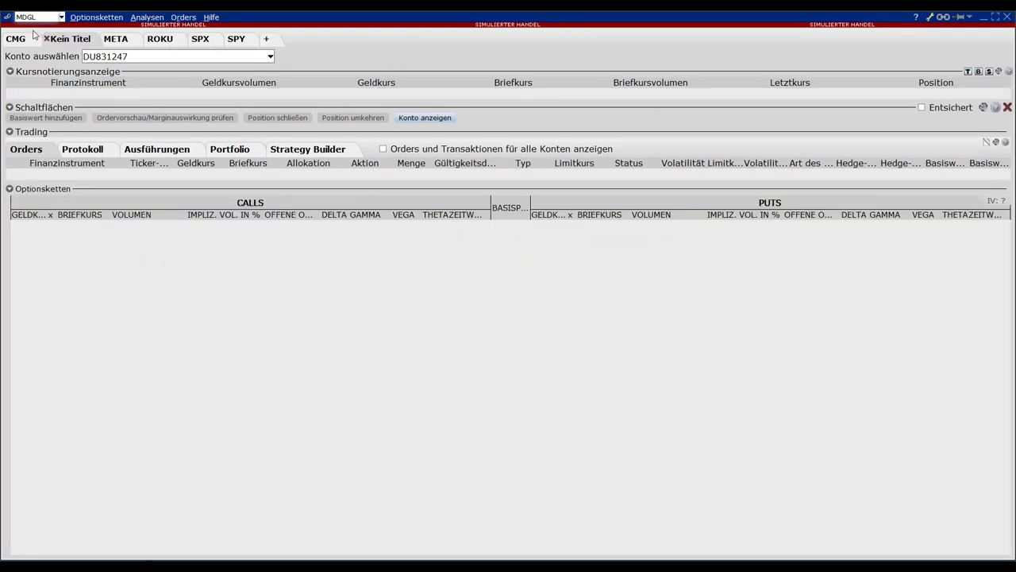
key("Return")
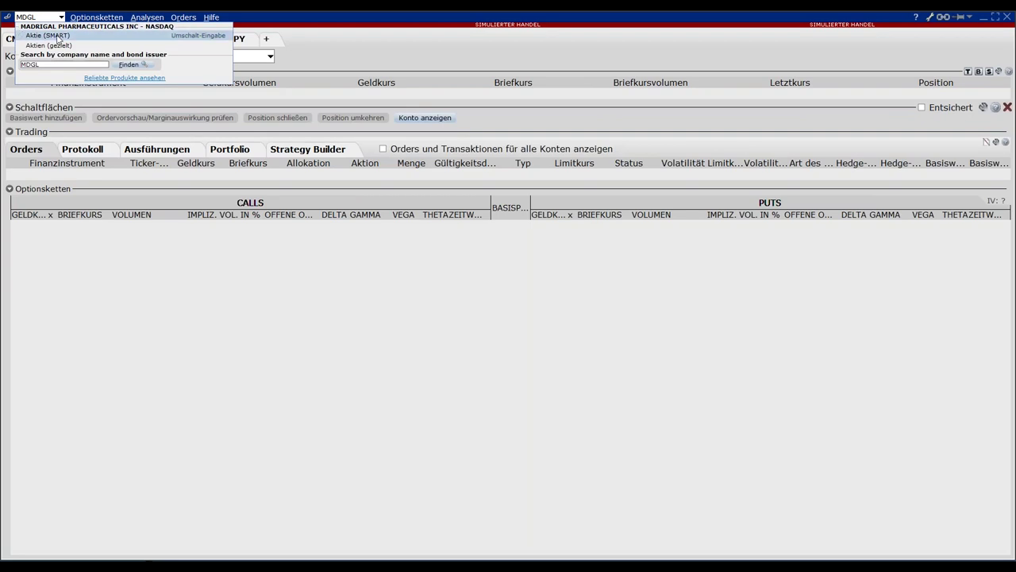
left_click(48, 36)
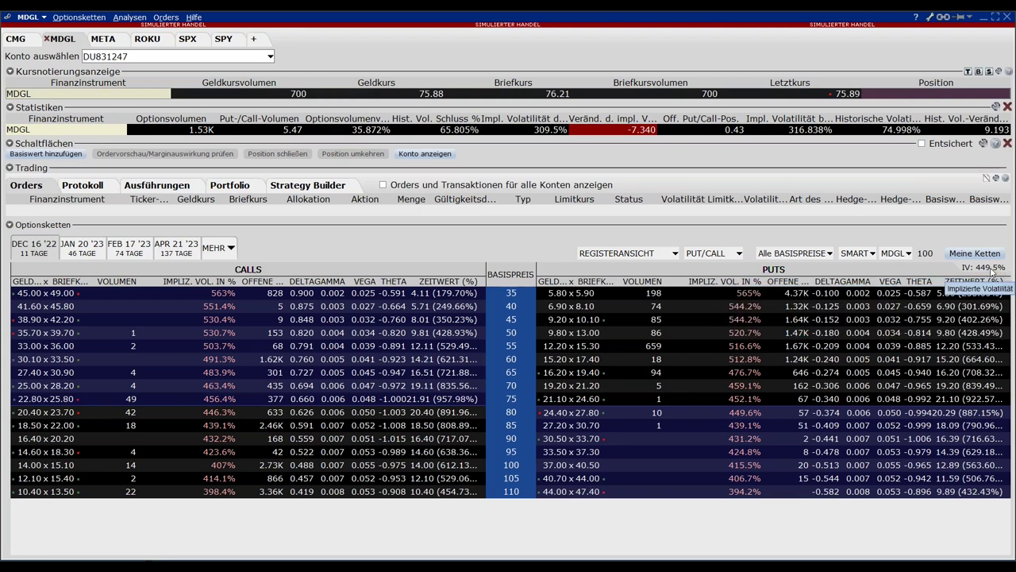
- Compare the MDGL option chains' implied volatility for Jan 20 '23, Feb 17 '23 and Apr 21 '23, returning to Dec 16 '22
left_click(89, 251)
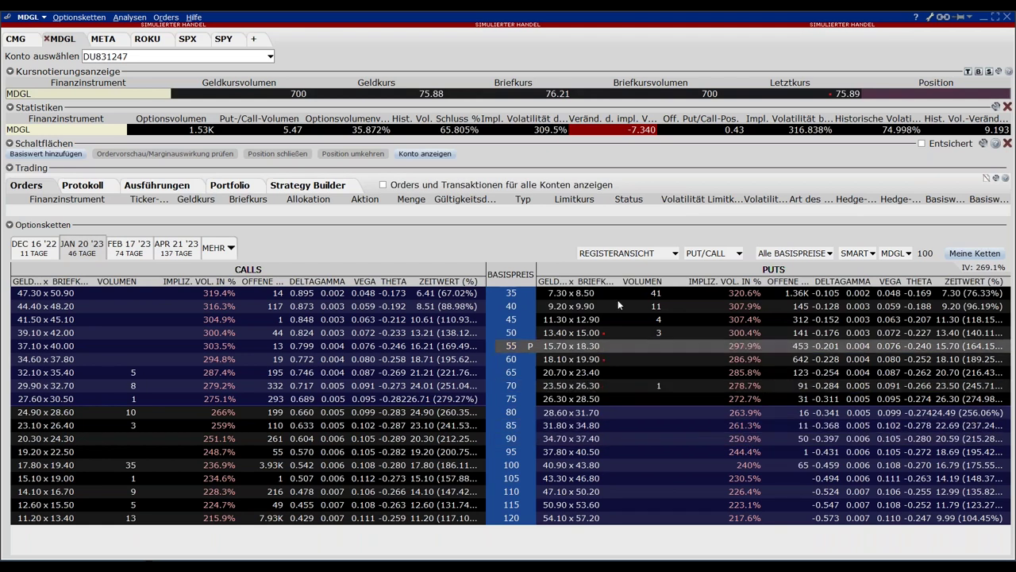
left_click(129, 248)
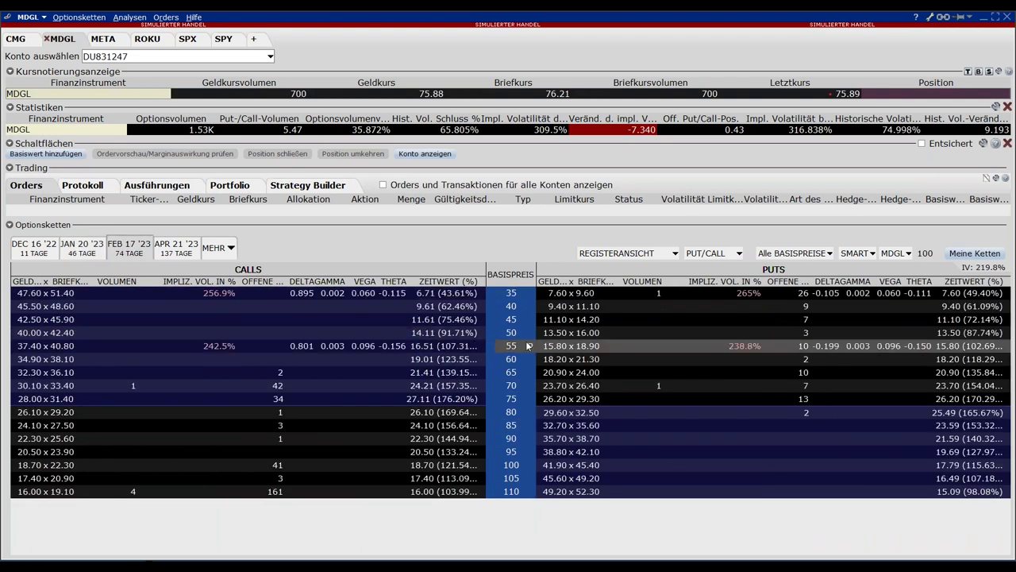
left_click(175, 248)
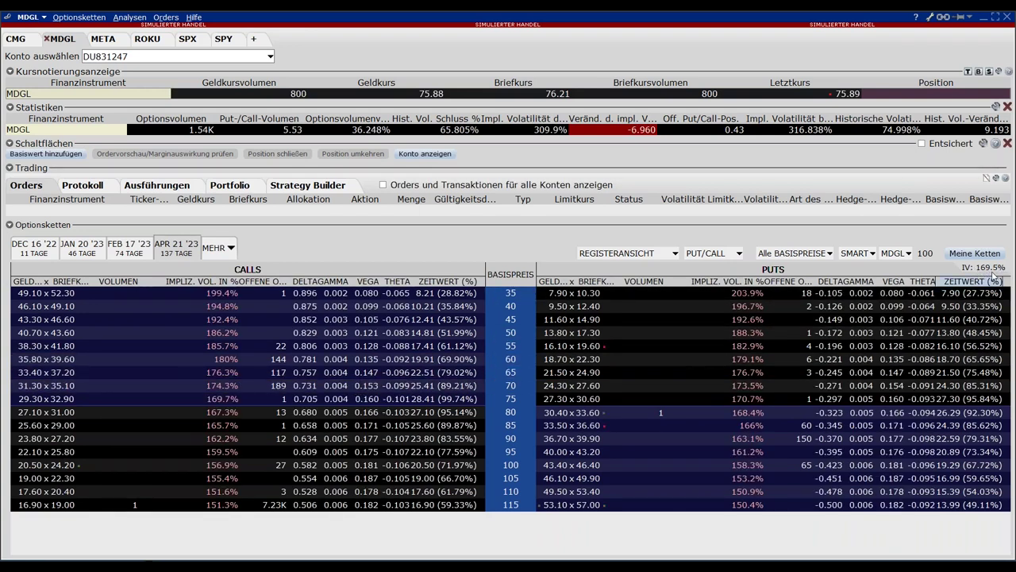
left_click(112, 251)
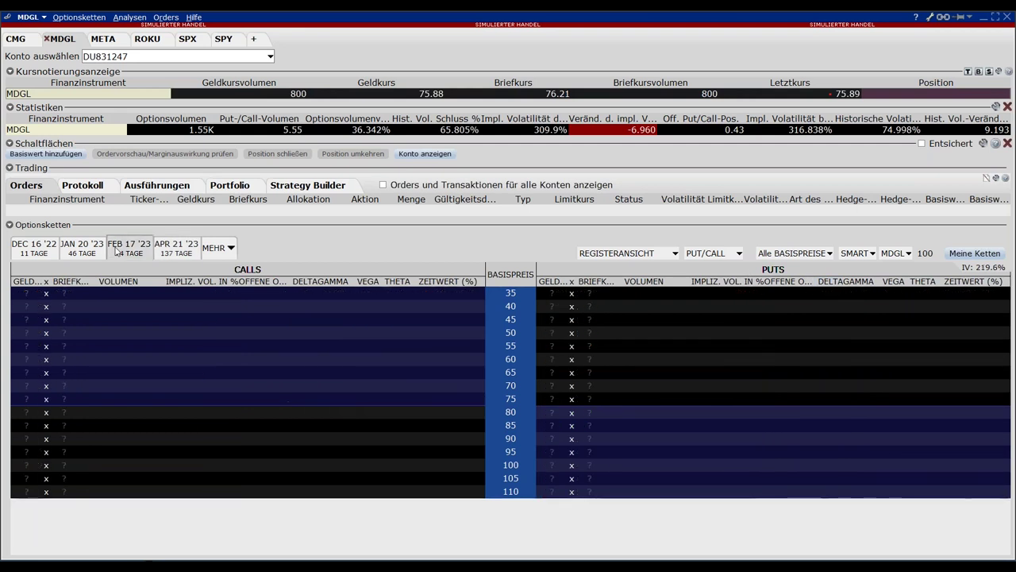
left_click(82, 250)
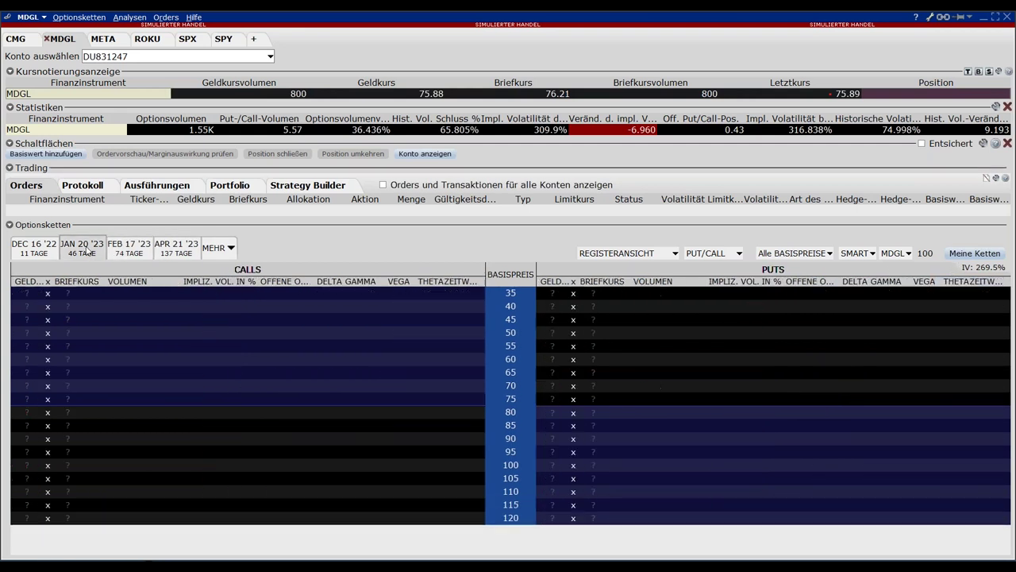
left_click(33, 249)
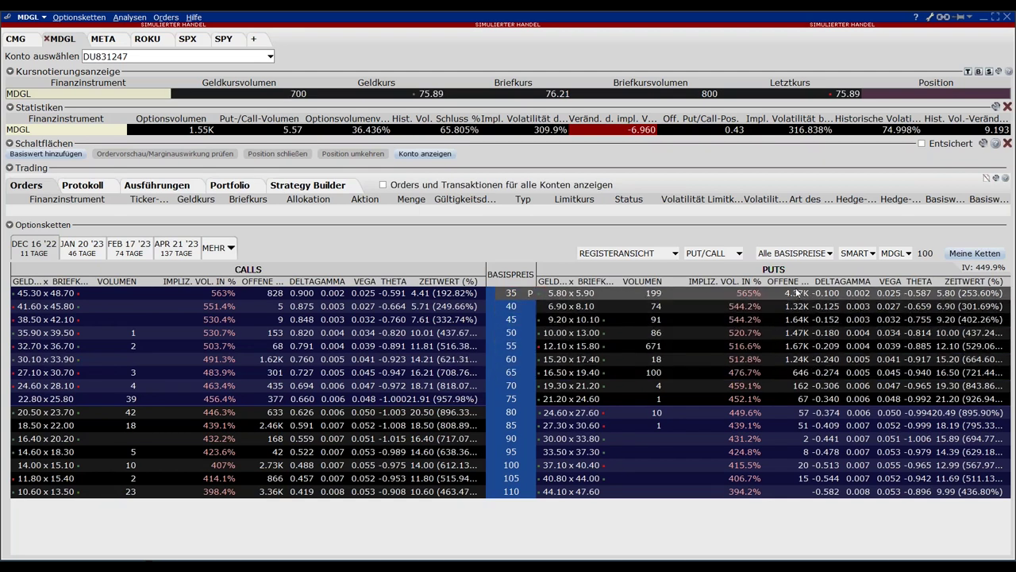
- Widen the Delta column in the Dec 16 '22 MDGL option chain
left_click_drag(810, 281, 782, 289)
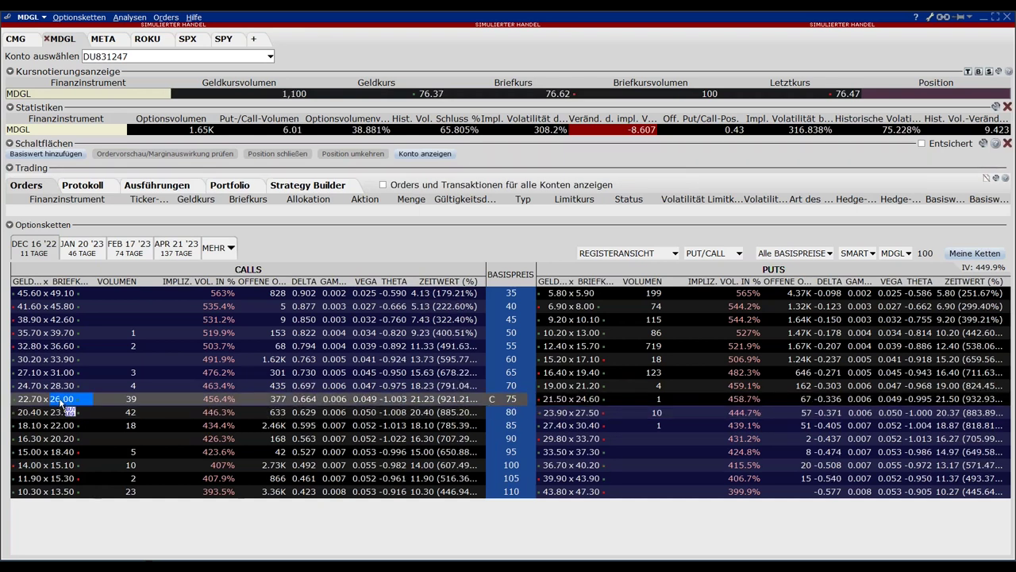
mouse_move(61, 404)
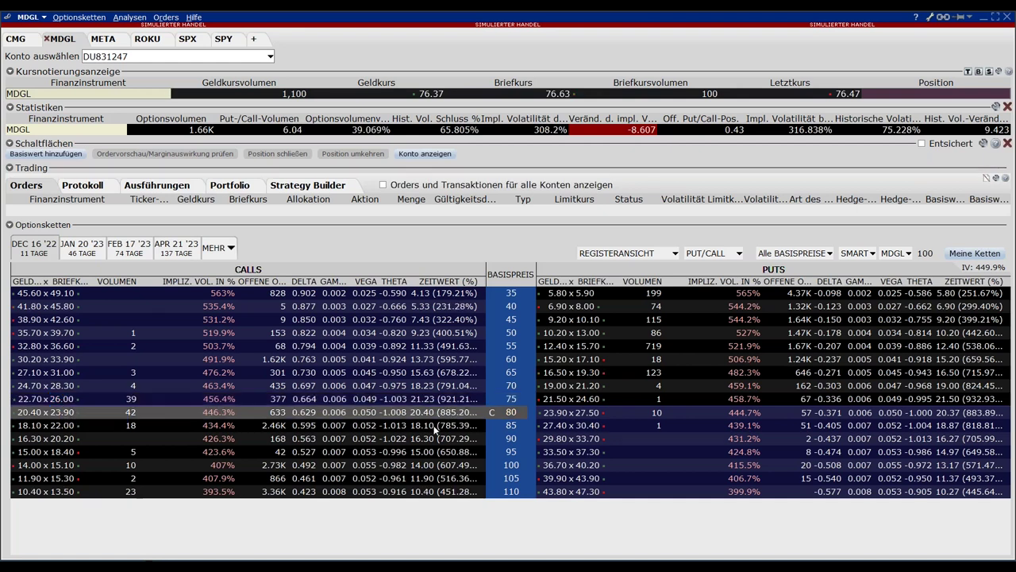
- Open the OptionTrader option chain column configuration and check the available Greeks and the already displayed Vega column
mouse_move(501, 407)
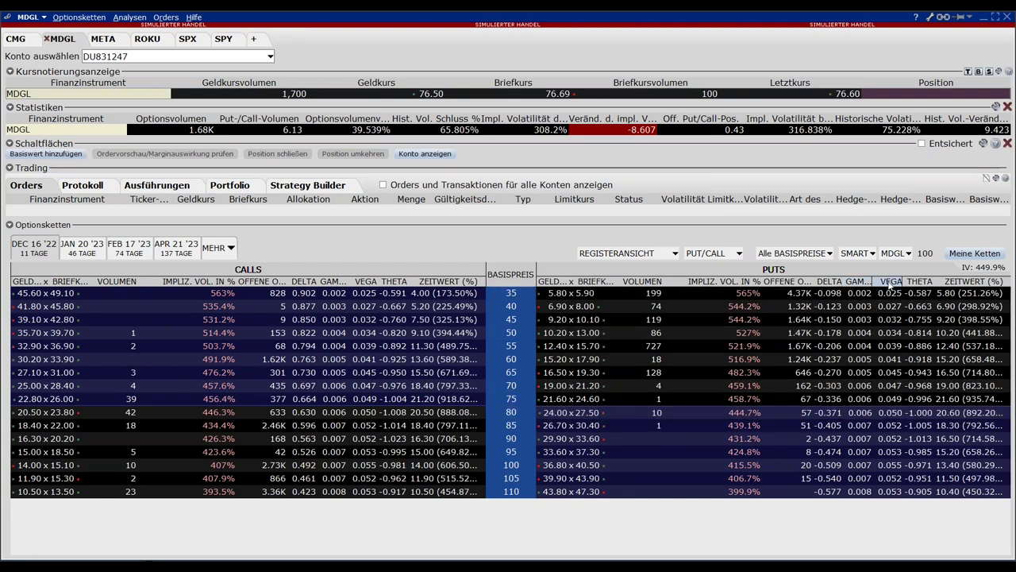
right_click(829, 282)
key("Escape")
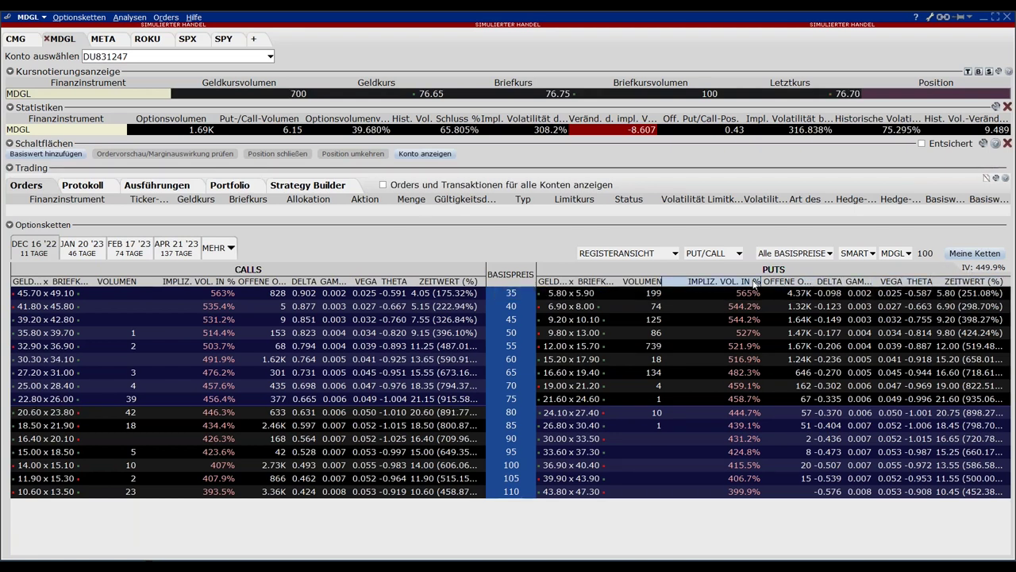
right_click(912, 282)
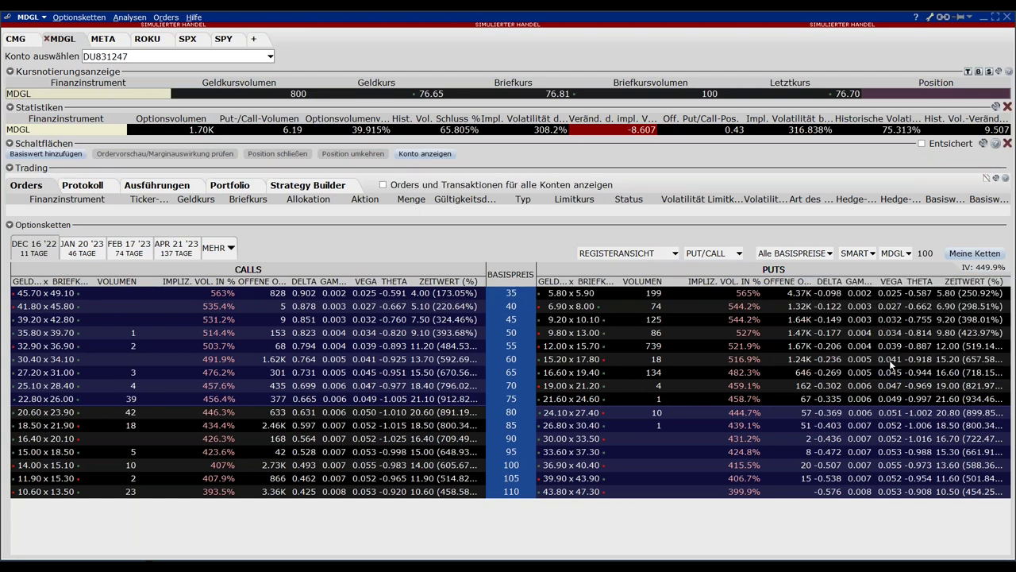
left_click(891, 360)
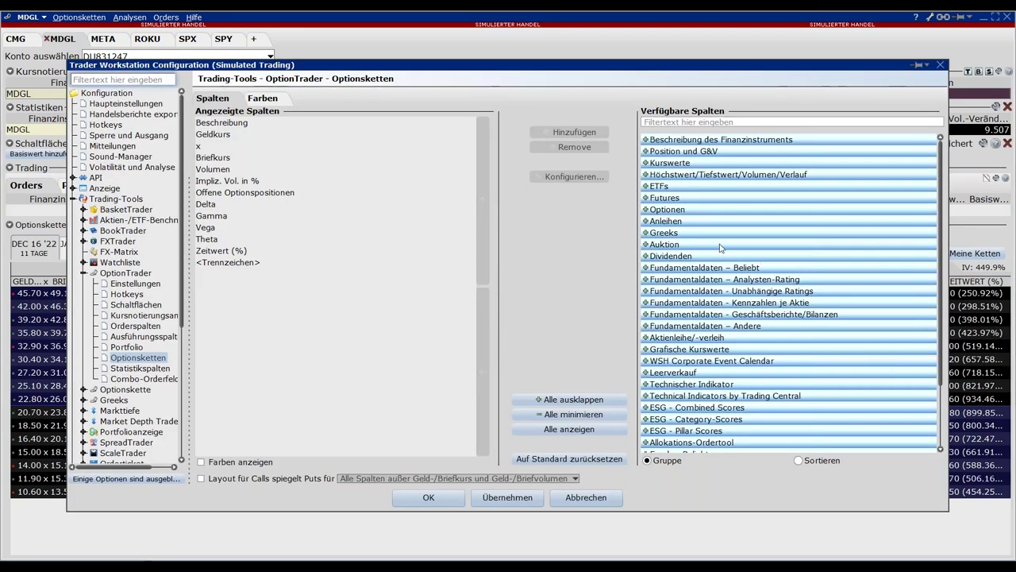
left_click(653, 235)
left_click(653, 235)
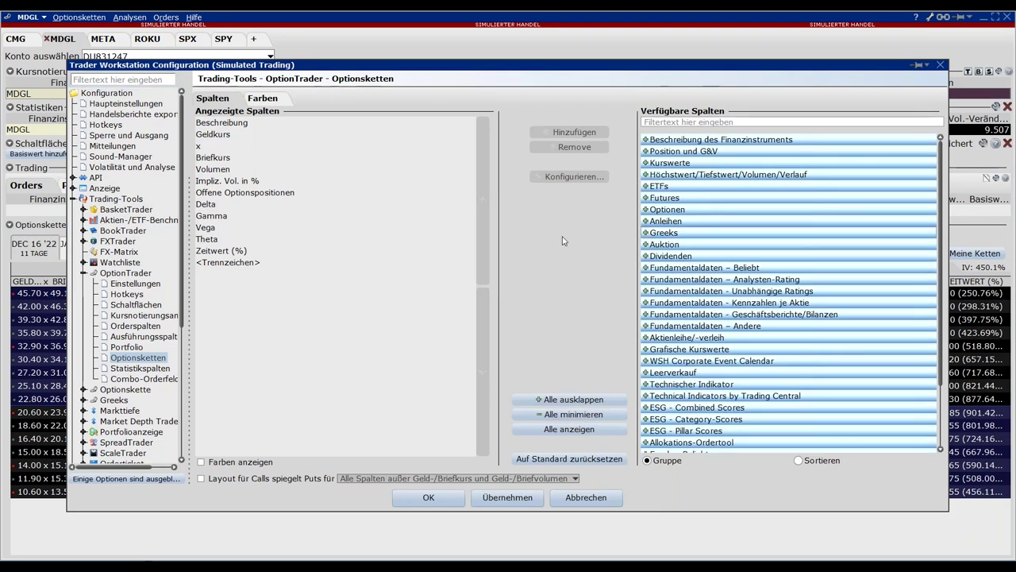
left_click(209, 216)
left_click(223, 229)
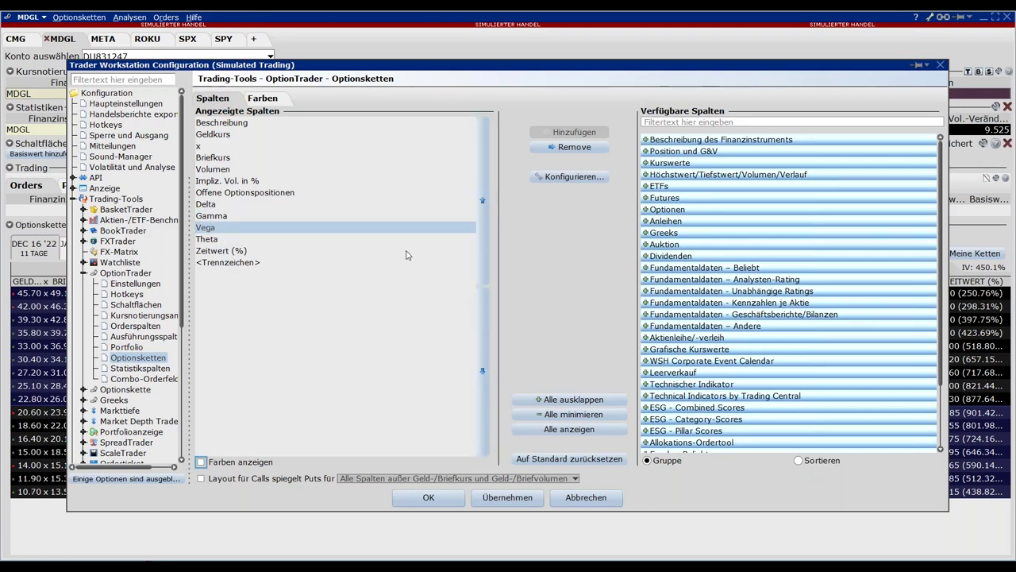
- Filter the available columns for "posi" and add Position to the option chain's displayed columns
left_click(675, 124)
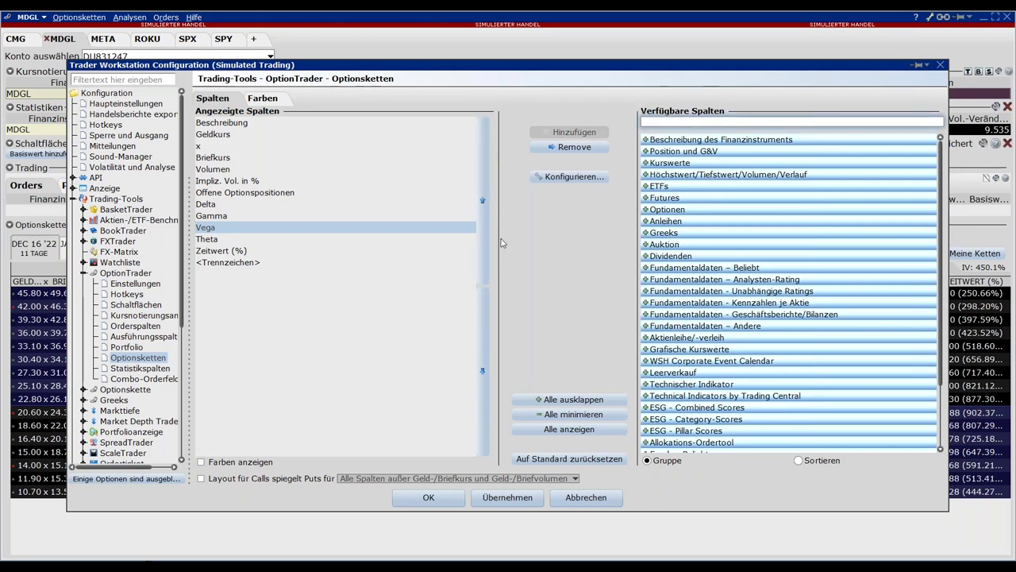
type("posi")
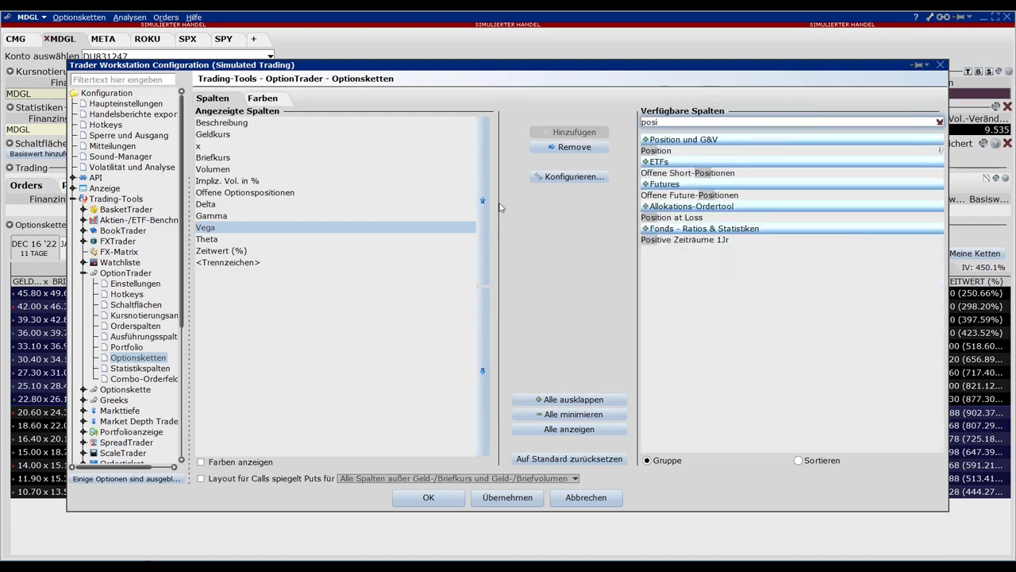
left_click(665, 152)
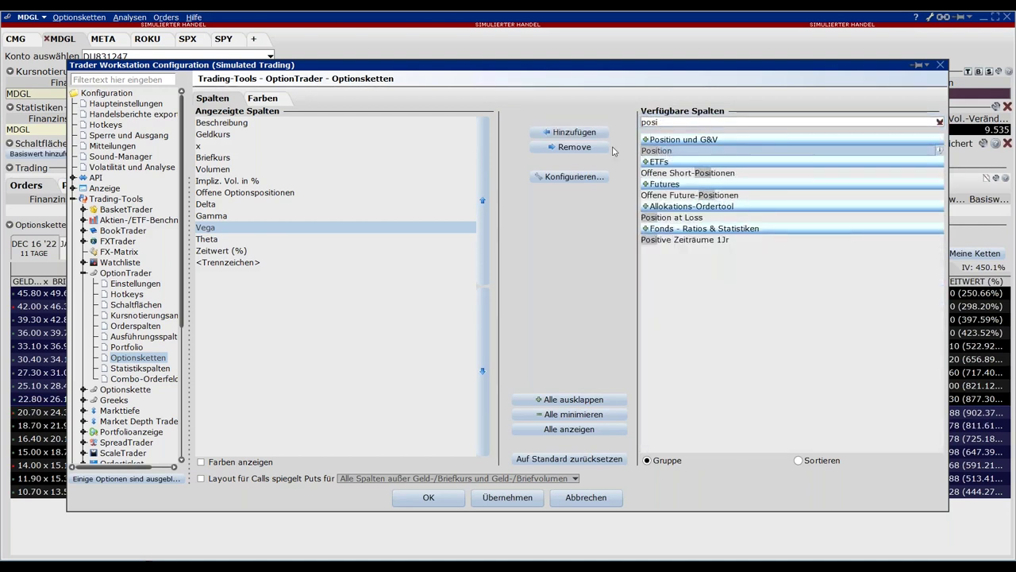
left_click(578, 134)
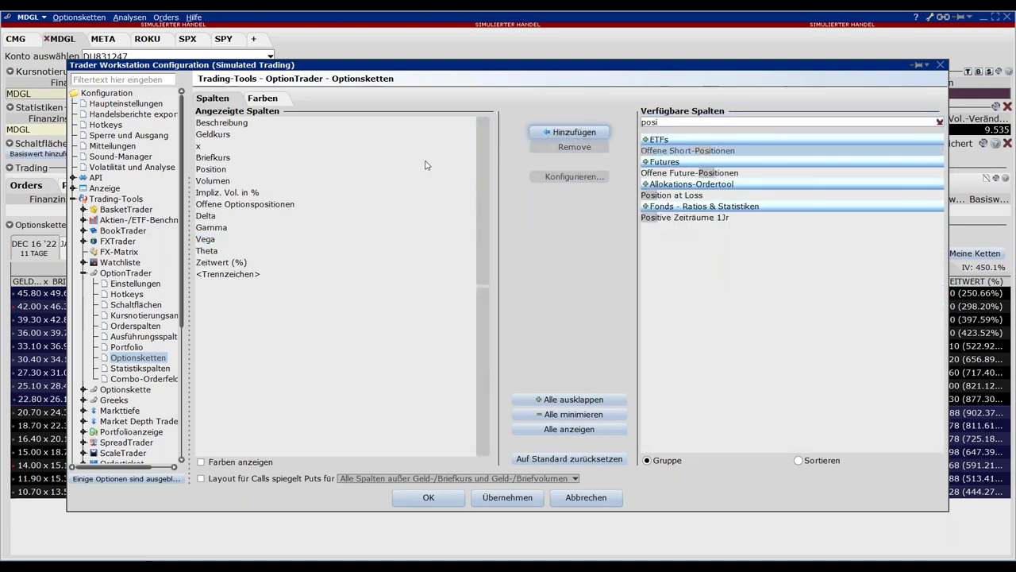
- Move the Position column directly below Beschreibung, then apply and close the column configuration
left_click(247, 170)
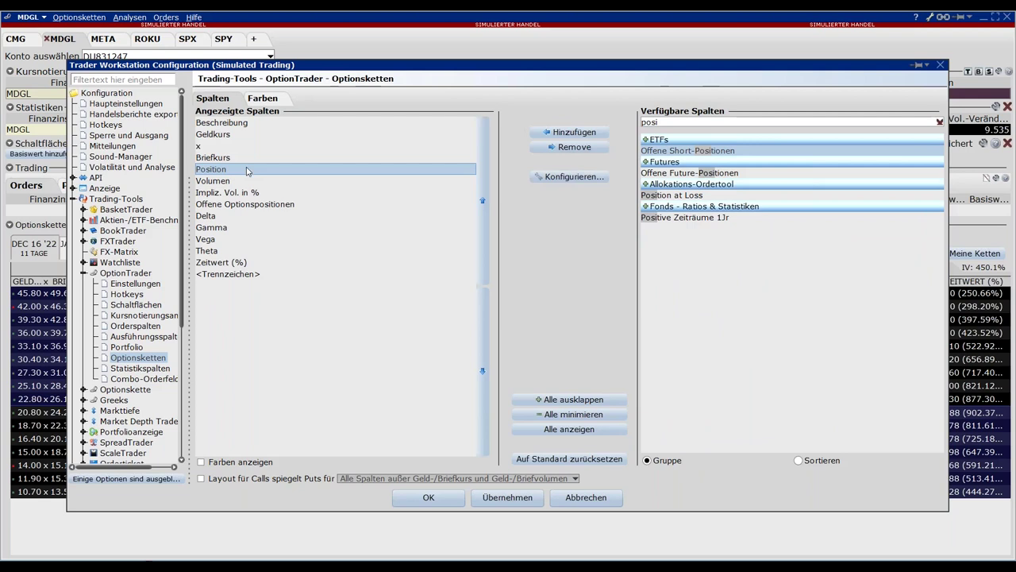
left_click(484, 196)
left_click(485, 197)
left_click(484, 196)
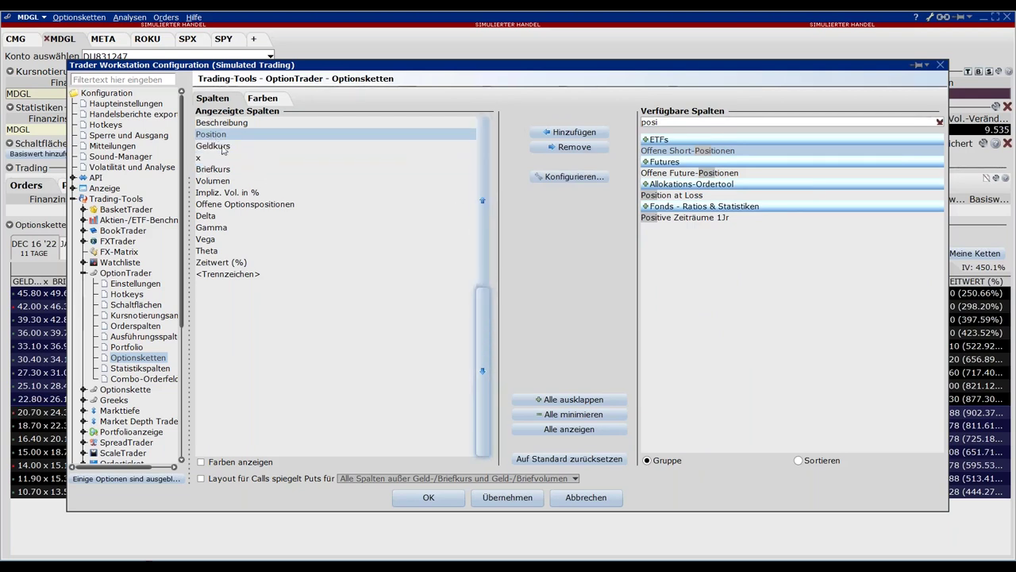
left_click(485, 497)
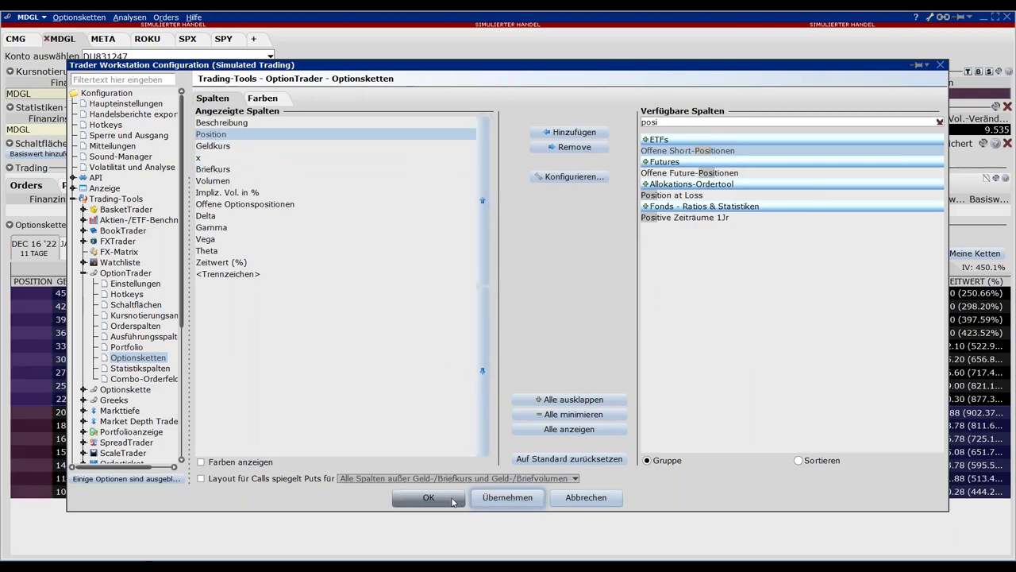
left_click(453, 500)
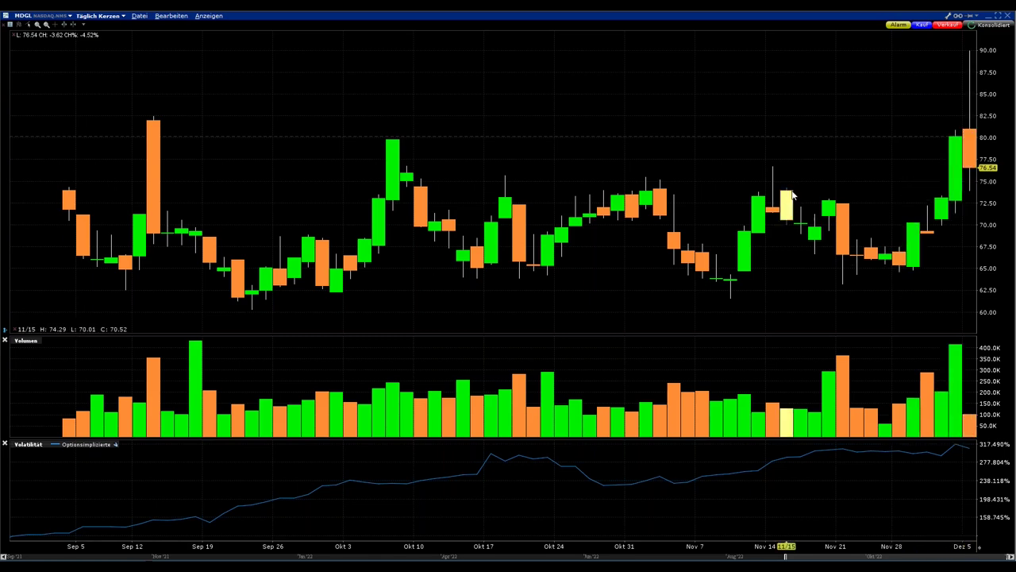
- Minimize the MDGL chart and examine the 75 strike's standard deviation and put time value, plus the 100 strike, in the Dec 16 '22 chain
left_click(990, 16)
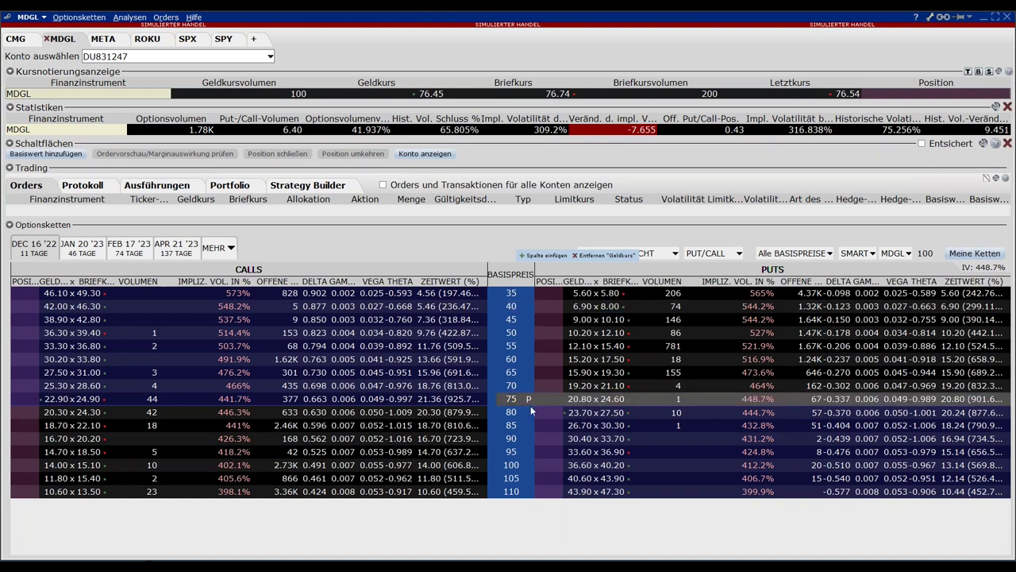
mouse_move(520, 407)
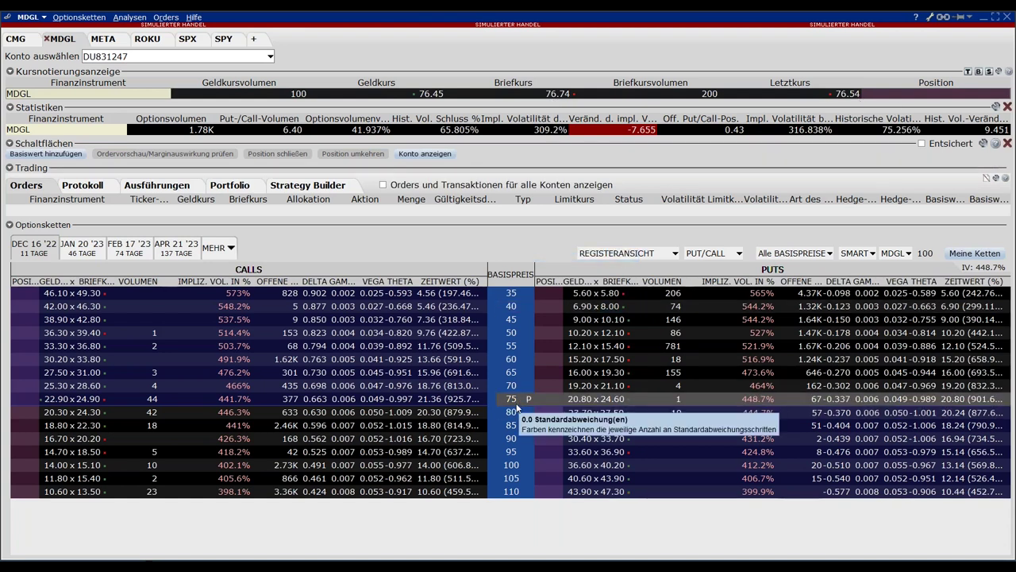
mouse_move(585, 404)
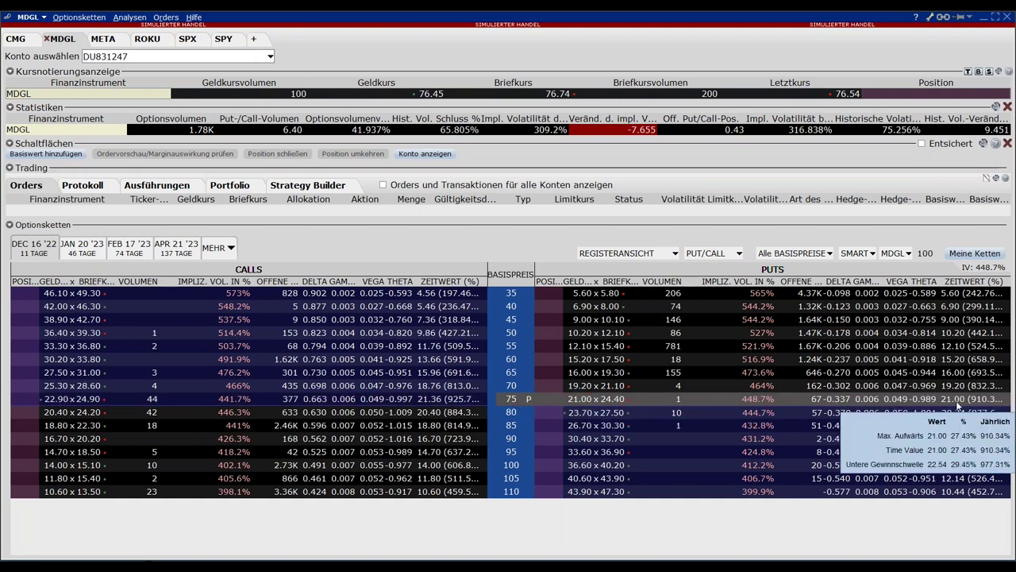
mouse_move(968, 369)
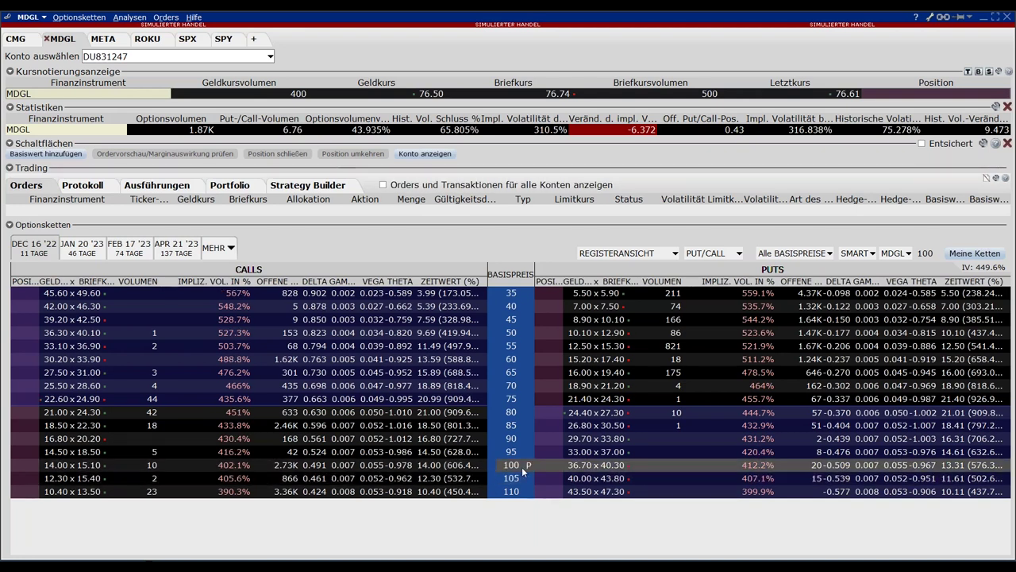
mouse_move(522, 469)
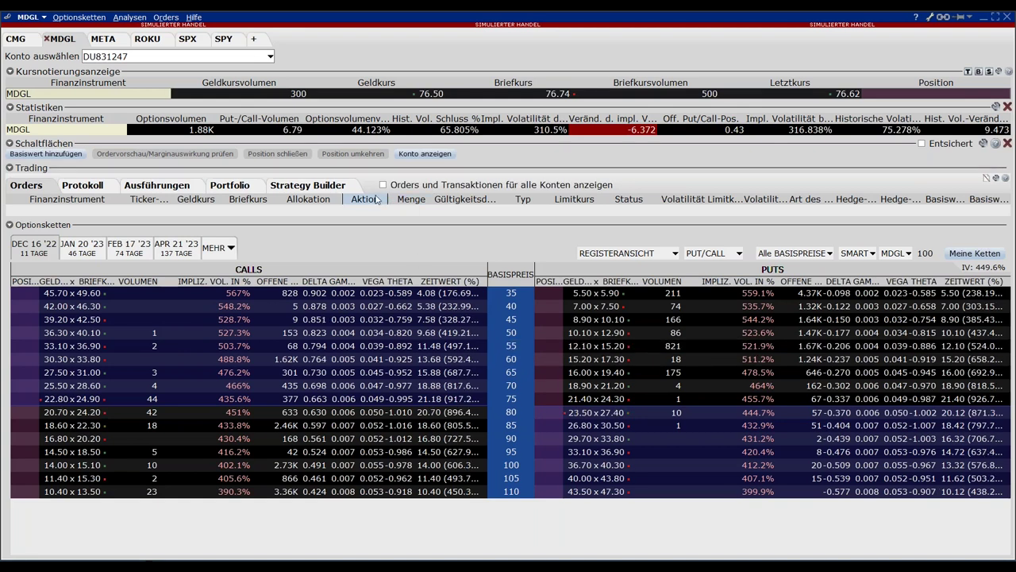
- View META's Dec 16 '22 option chain for comparison and return to the MDGL chain
left_click(104, 38)
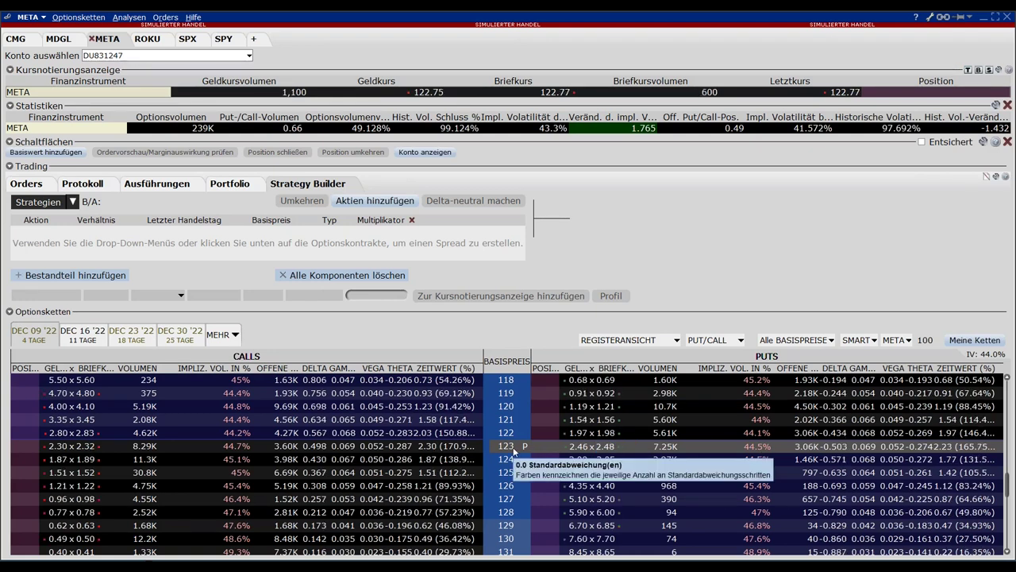
left_click(88, 341)
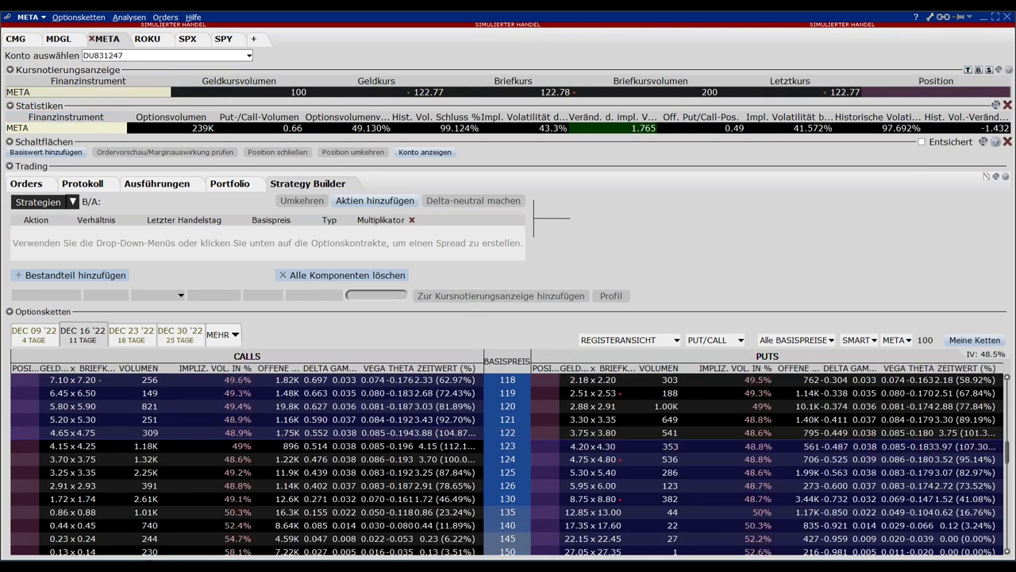
left_click(59, 39)
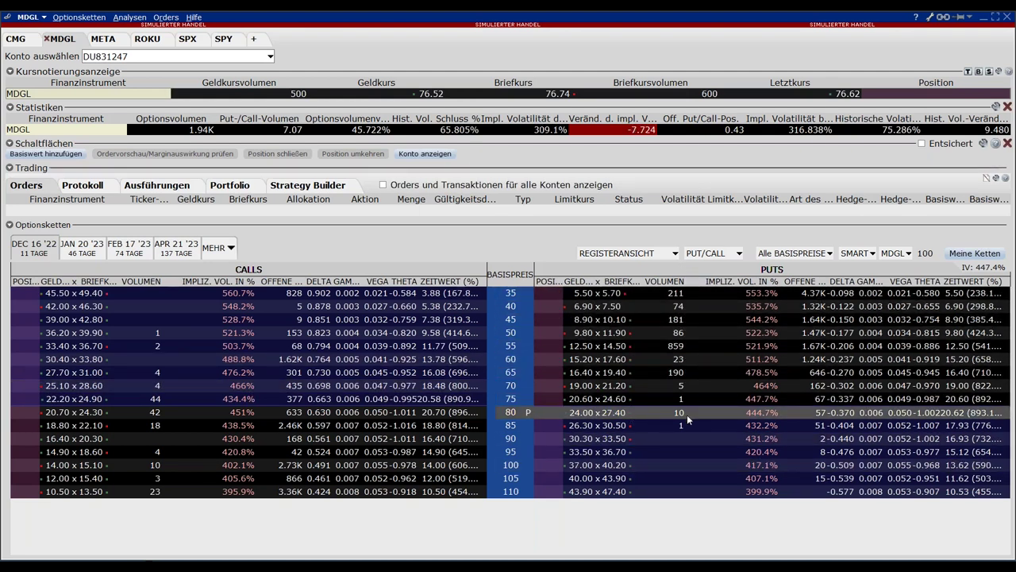
- Examine the MDGL Dec 16 '22 puts' open interest and delta, and the standard deviation of the 35 strike
mouse_move(681, 422)
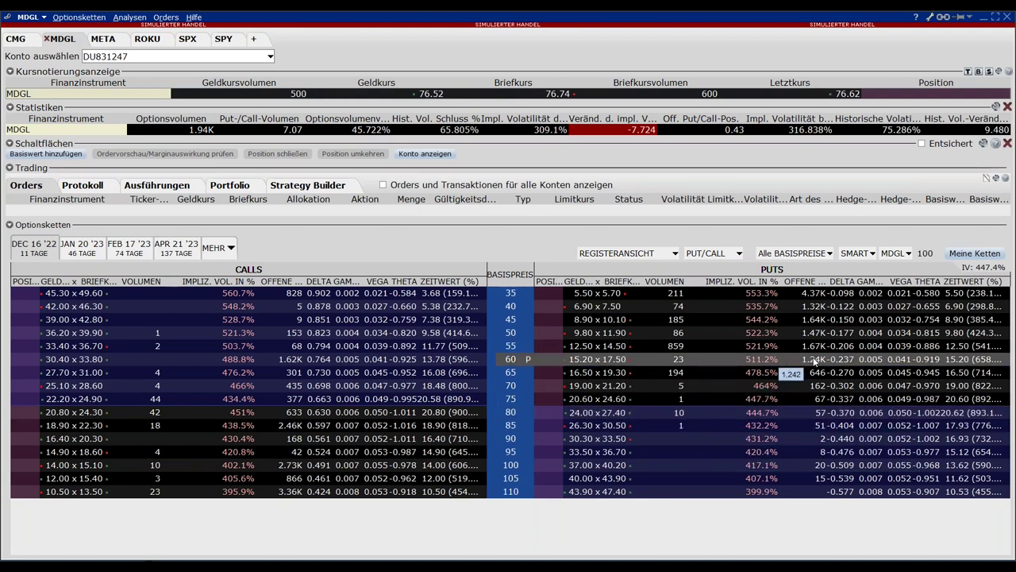
mouse_move(675, 375)
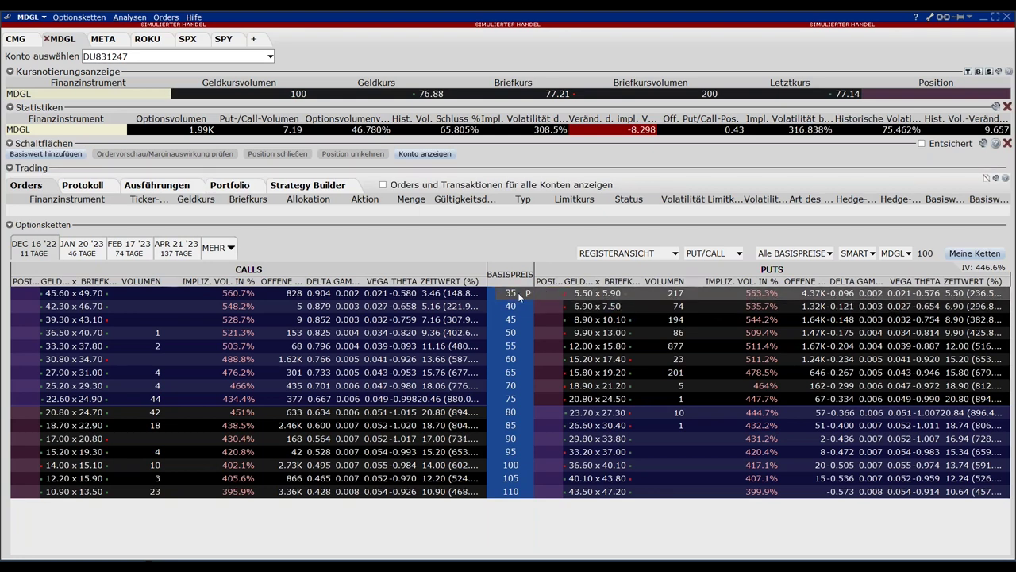
mouse_move(515, 294)
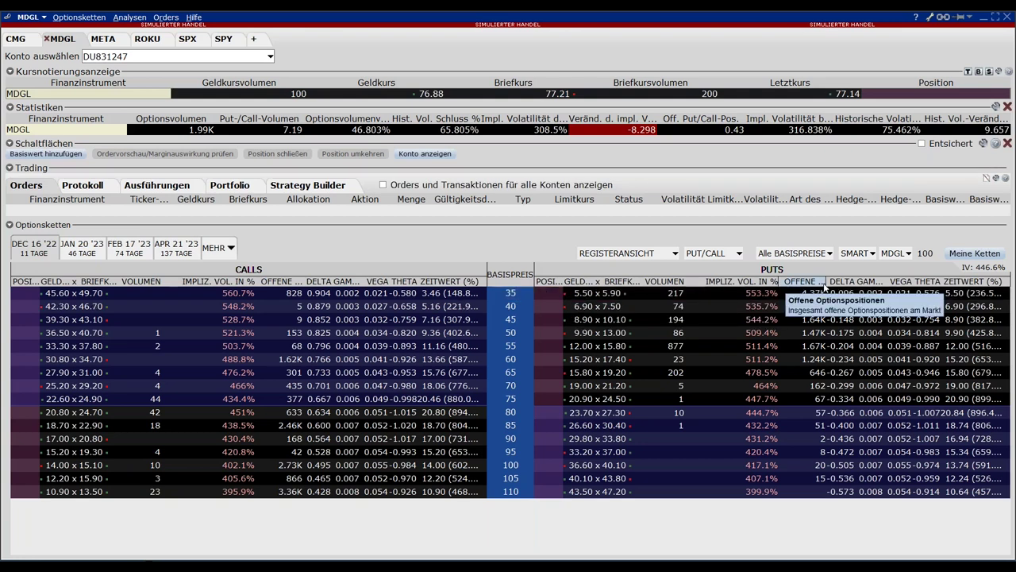
mouse_move(586, 297)
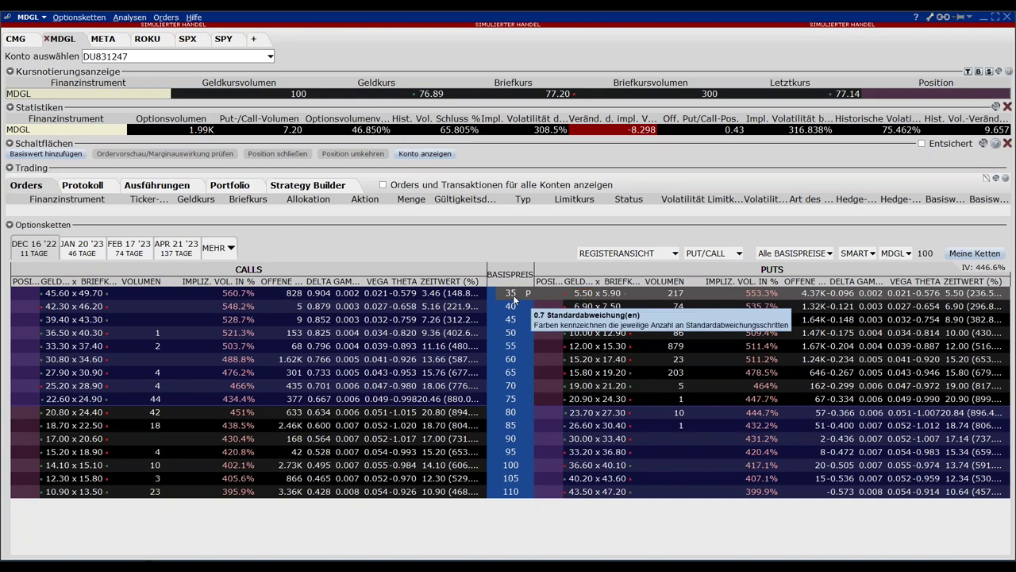
mouse_move(580, 322)
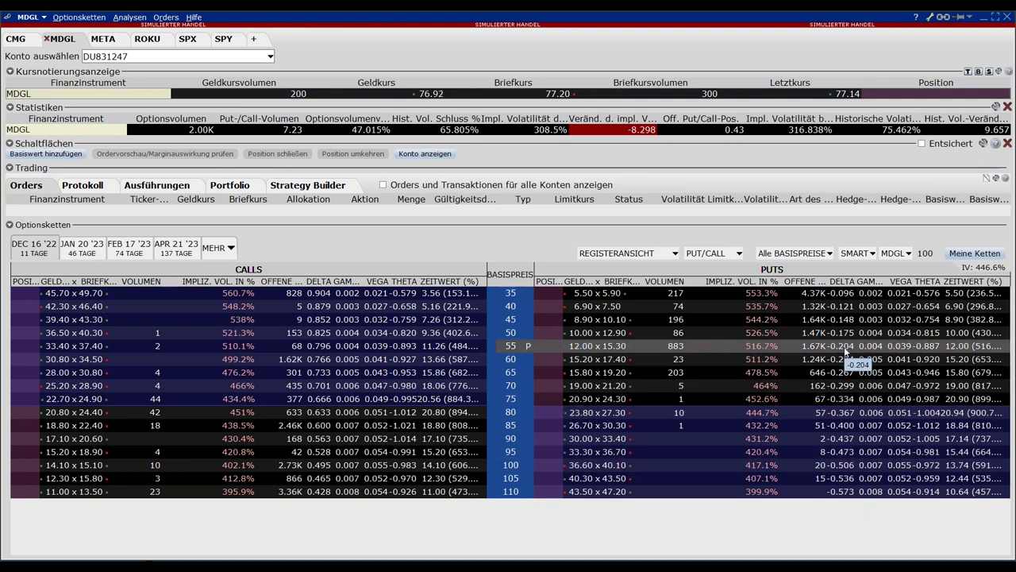
mouse_move(516, 347)
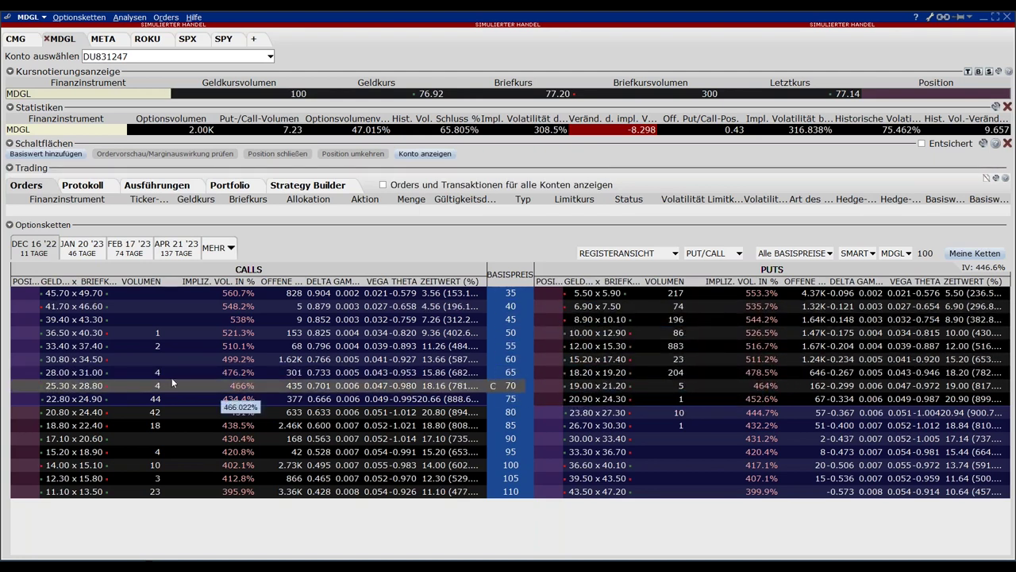
mouse_move(425, 456)
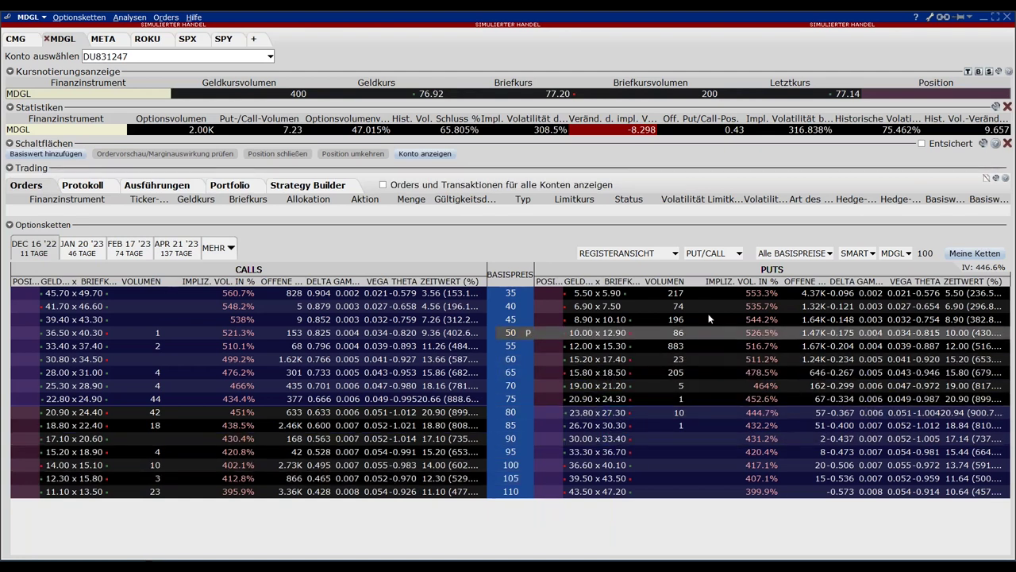
- Check that the strike filter covers all MDGL strikes, and read the standard deviation of the 110 strike
left_click(824, 254)
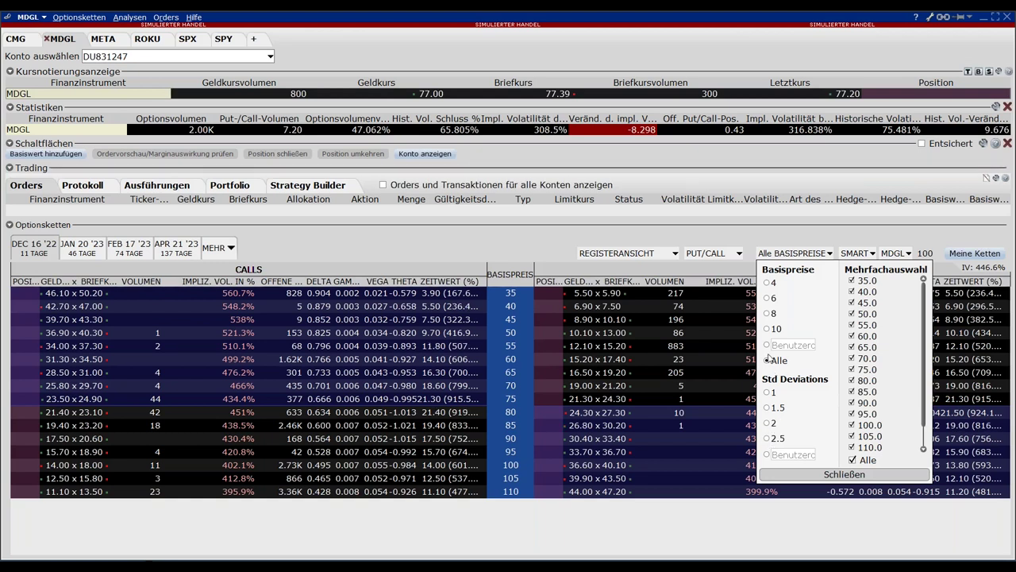
left_click(649, 362)
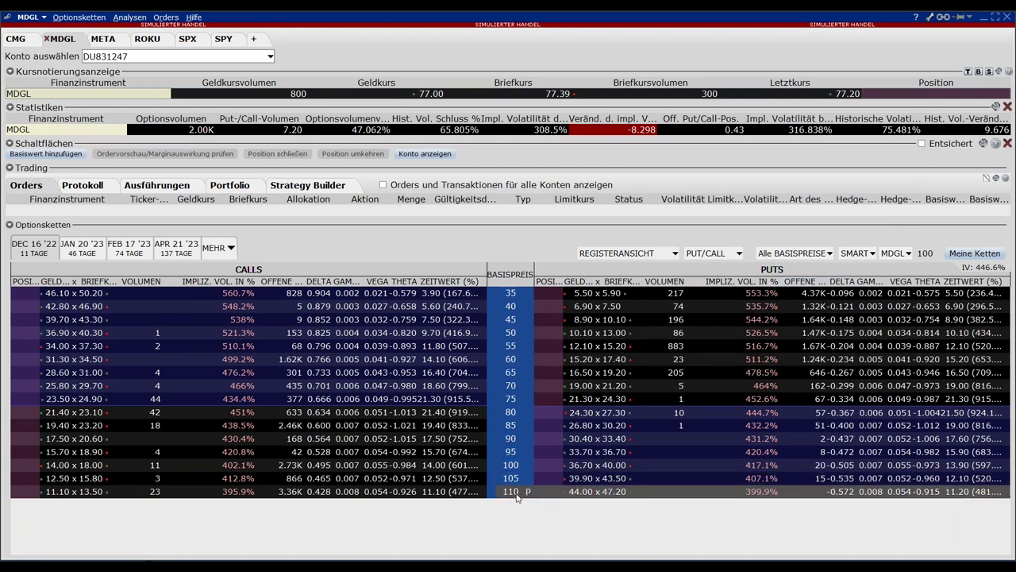
mouse_move(516, 497)
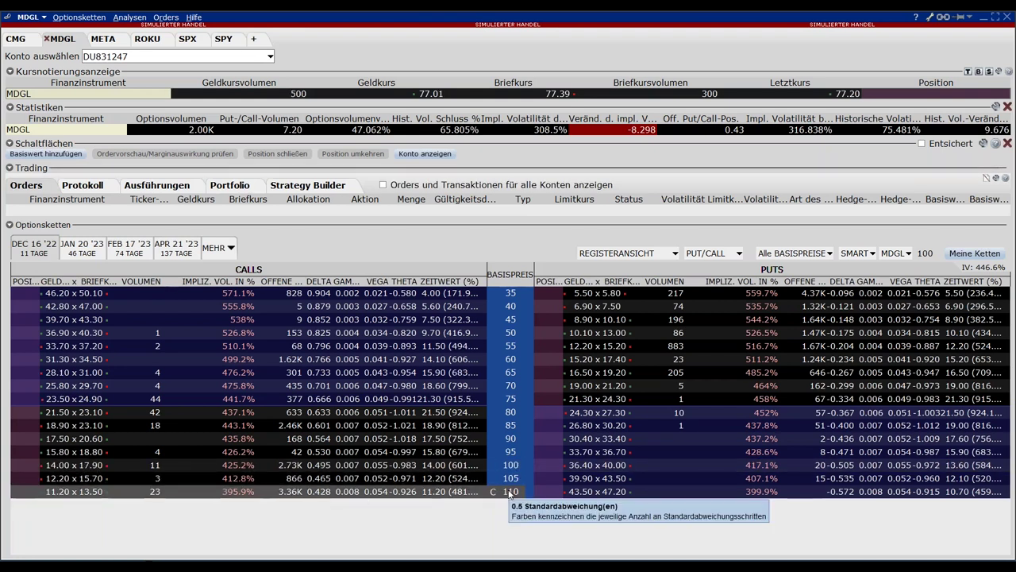
mouse_move(665, 493)
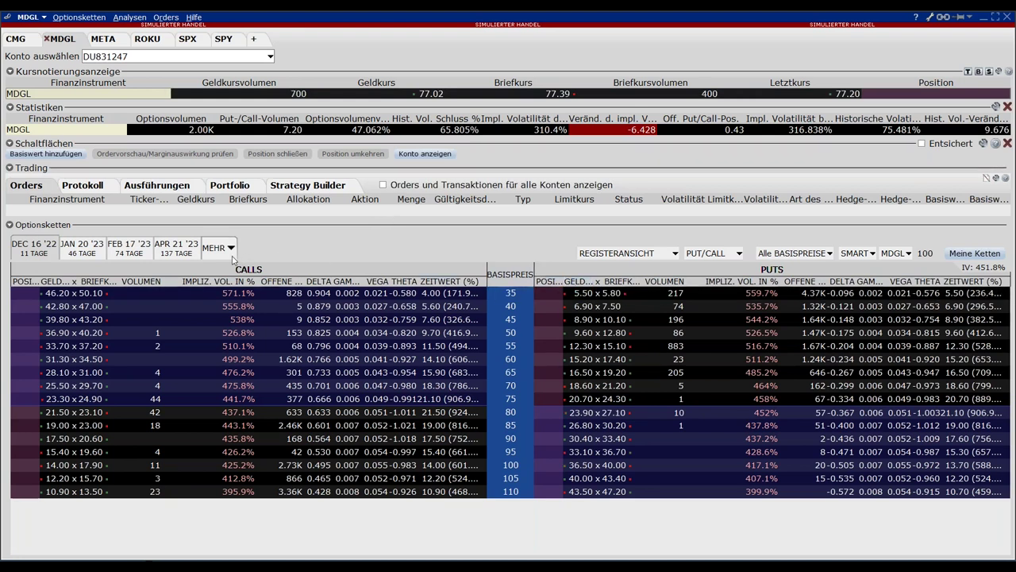
- Switch the MDGL option chains to the list view (Listenansicht) and examine the 75 put's quote for Dec 16 '22
left_click(610, 254)
left_click(613, 266)
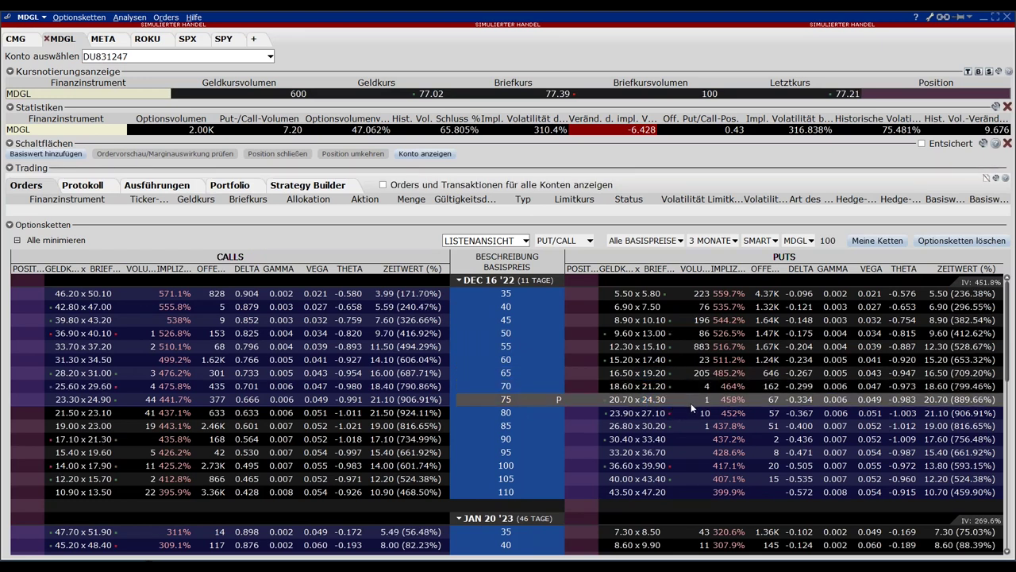
mouse_move(683, 405)
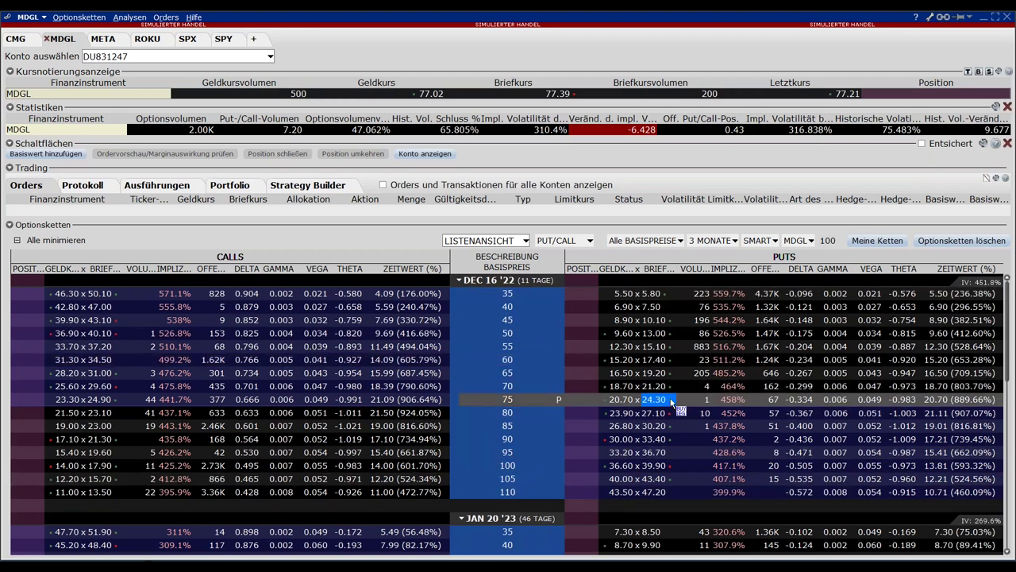
- Examine the MDGL option chains for Dec 16 '22, Jan 20 '23 and Feb 17 '23 in the list view
scroll(1007, 358, "down", 1)
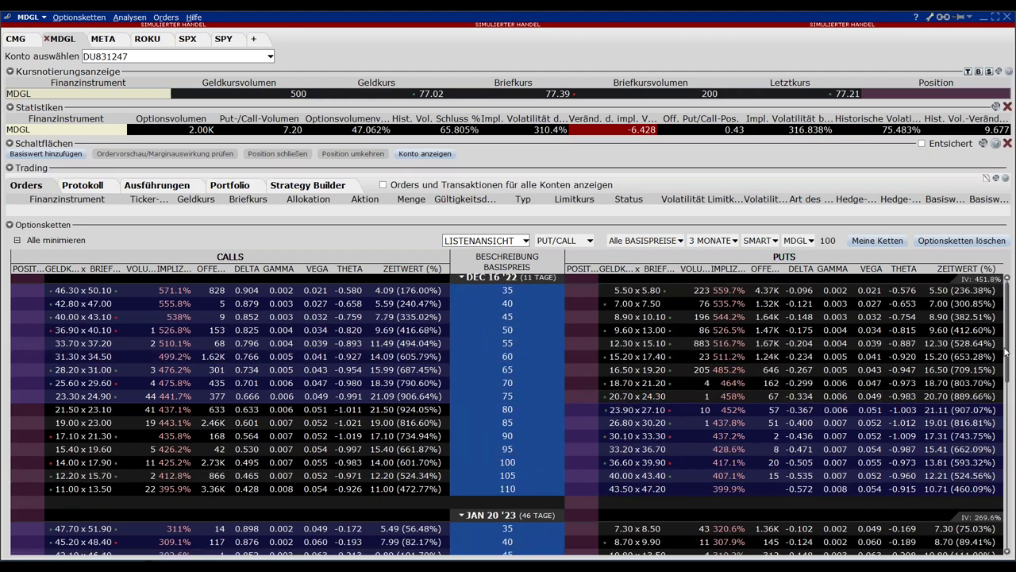
scroll(1007, 357, "down", 5)
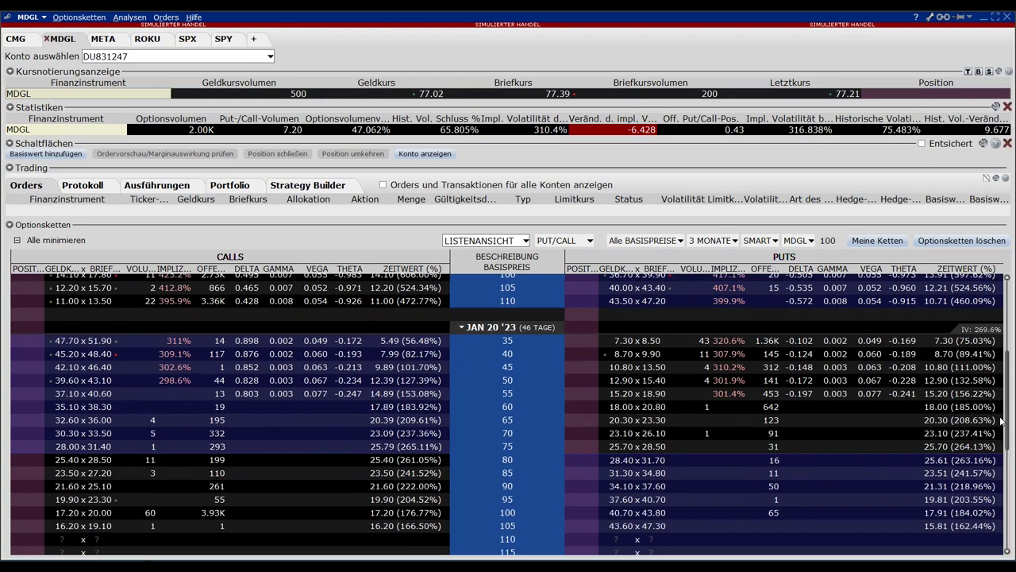
scroll(1001, 427, "down", 5)
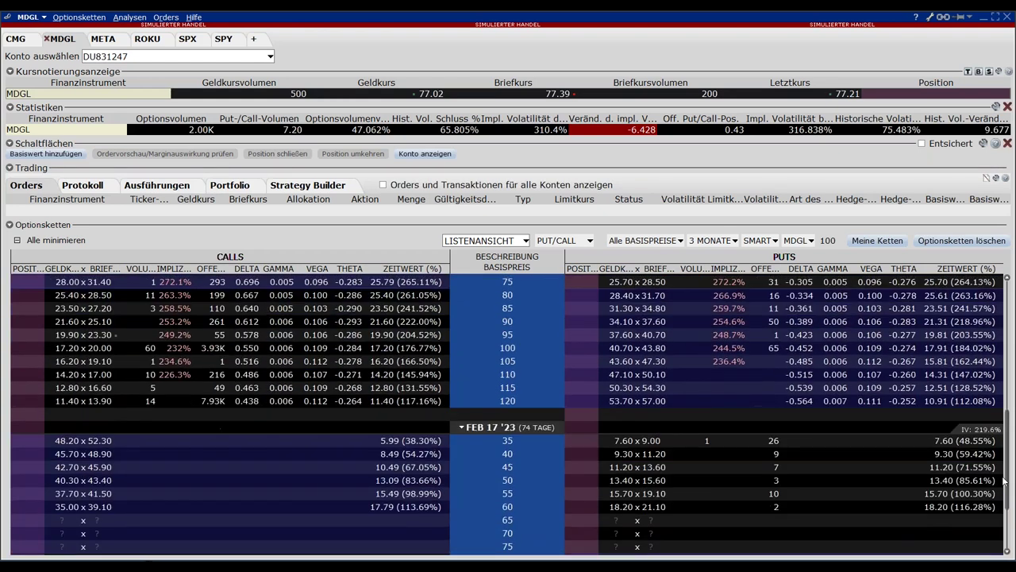
scroll(1007, 508, "down", 1)
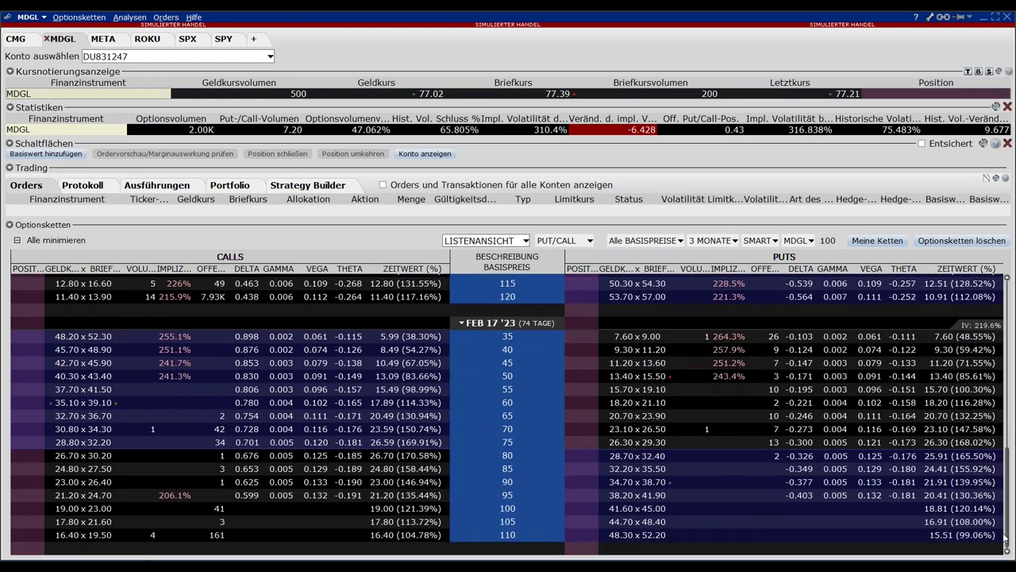
scroll(1004, 515, "up", 8)
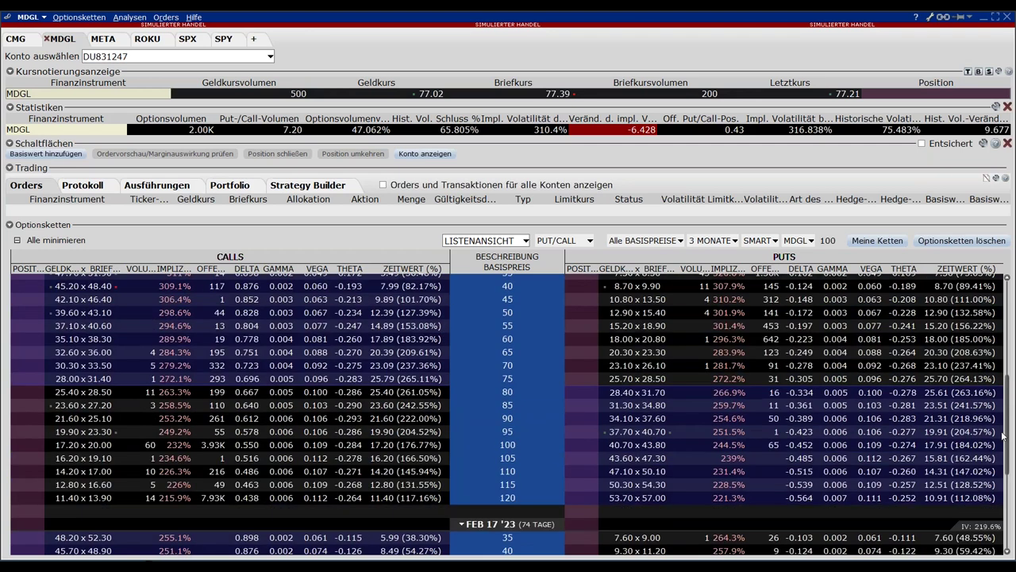
scroll(1007, 405, "up", 4)
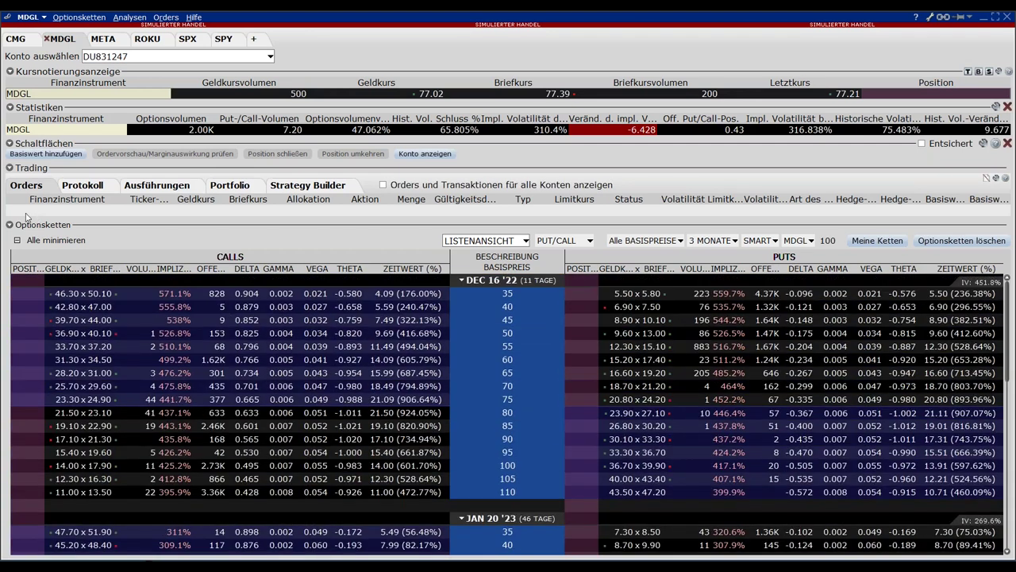
- Switch the MDGL option chains to the tabbed view (Registeransicht) for comparison and return to the list view (Listenansicht)
left_click(470, 242)
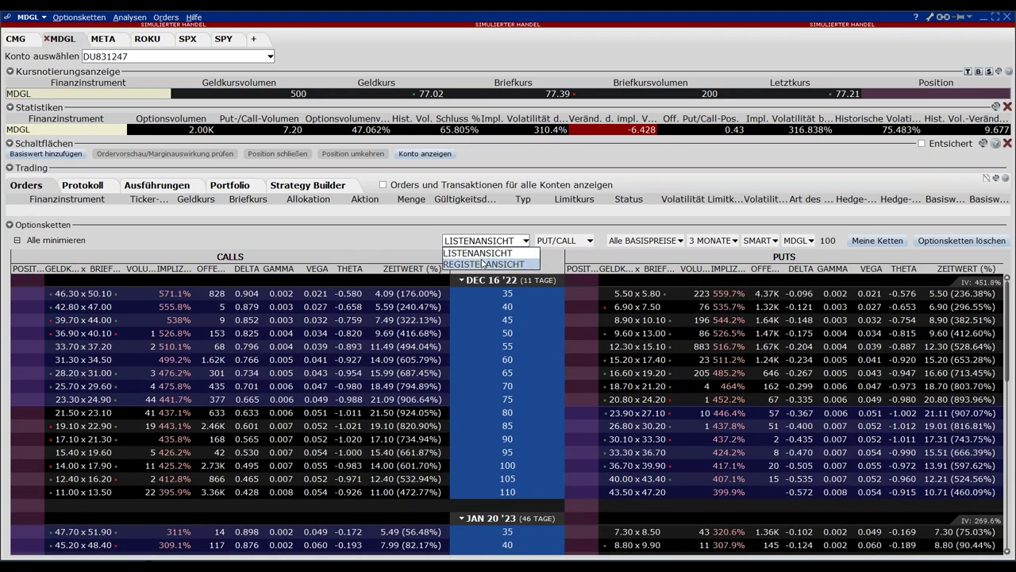
left_click(482, 264)
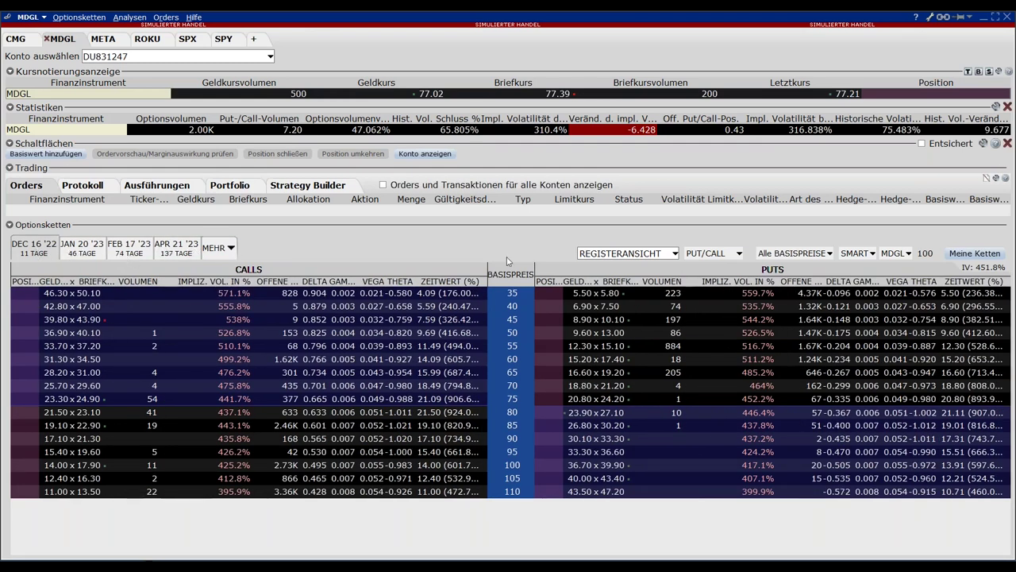
left_click(663, 254)
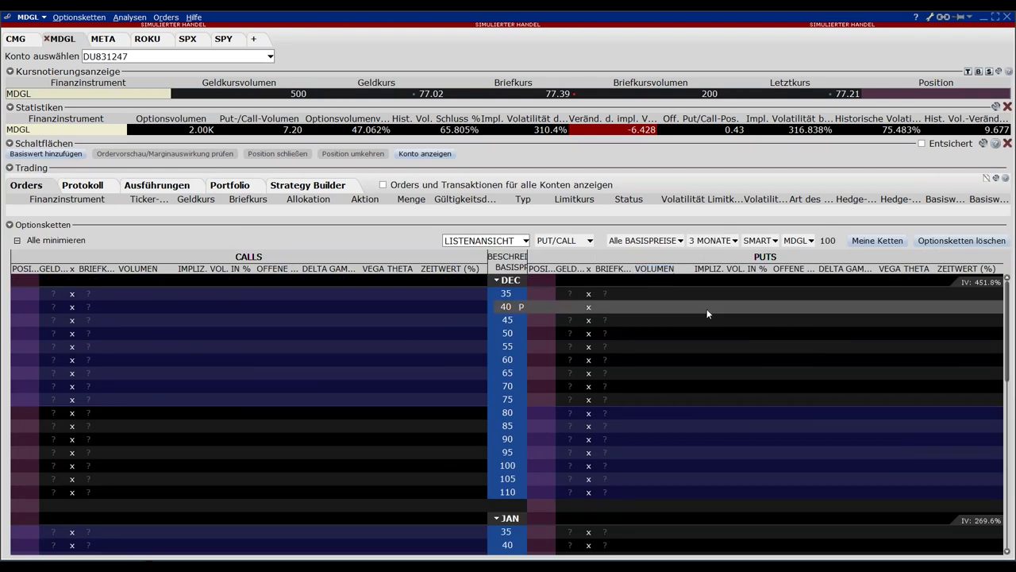
mouse_move(1008, 304)
left_mouse_down()
mouse_move(1010, 481)
mouse_move(1009, 304)
left_mouse_up()
- Set the MDGL option chains to the tabbed view (Registeransicht) and show the Jan 20 '23 expiry
left_click(494, 241)
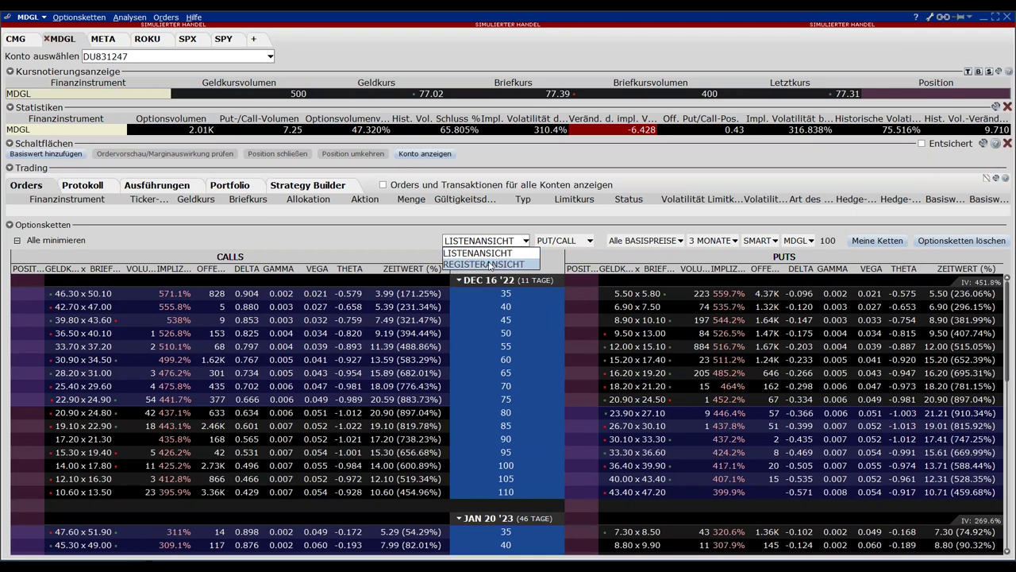
left_click(490, 263)
left_click(77, 251)
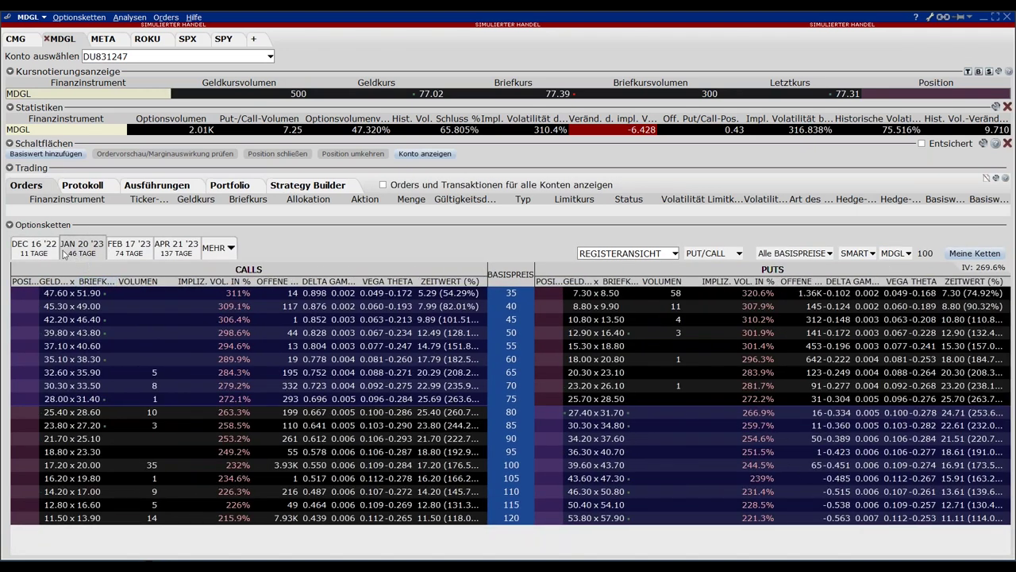
left_click(101, 293)
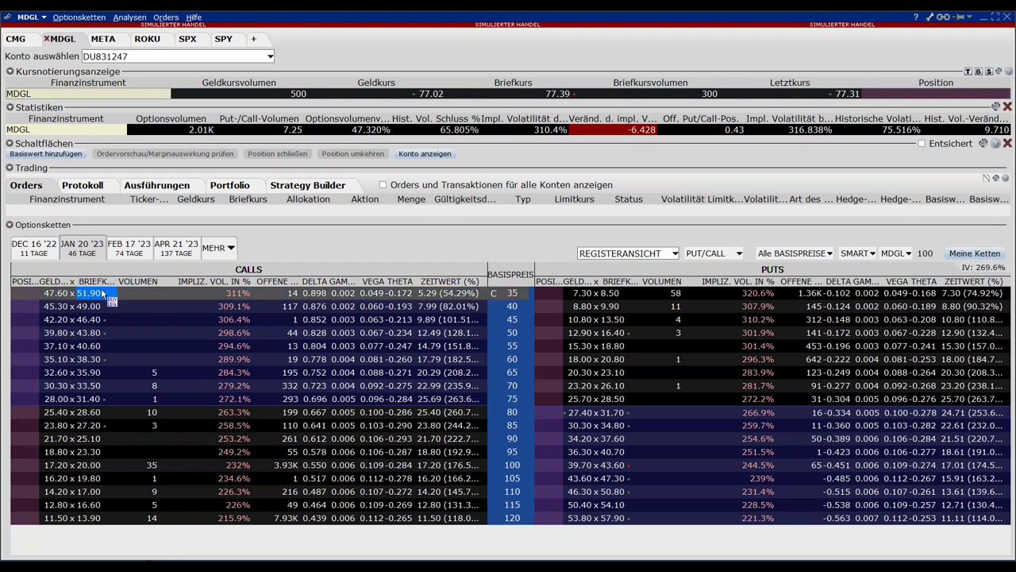
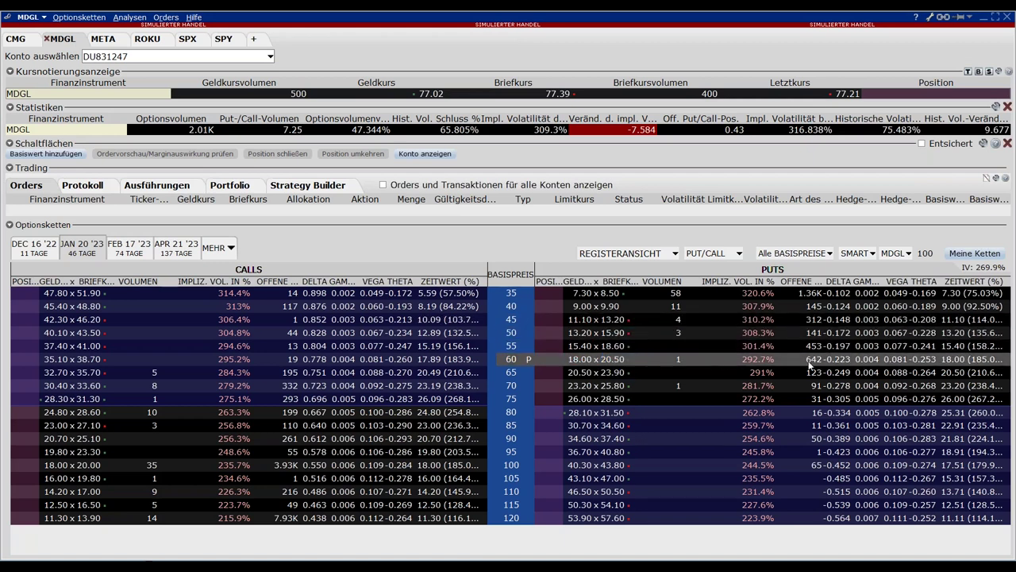
- Examine the bid prices of the MDGL Jan 20 '23 puts at the 60, 65 and 55 strikes
mouse_move(583, 360)
left_mouse_down()
mouse_move(586, 334)
mouse_move(586, 373)
mouse_move(568, 316)
mouse_move(571, 375)
mouse_move(568, 343)
mouse_move(591, 378)
mouse_move(569, 368)
mouse_move(572, 341)
mouse_move(584, 368)
left_mouse_up()
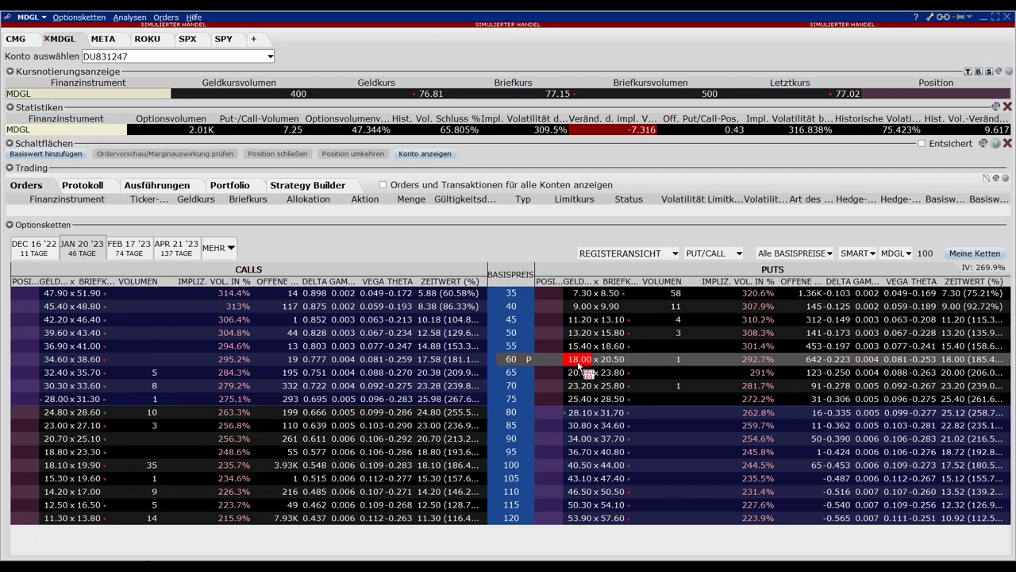
left_click_drag(578, 363, 573, 216)
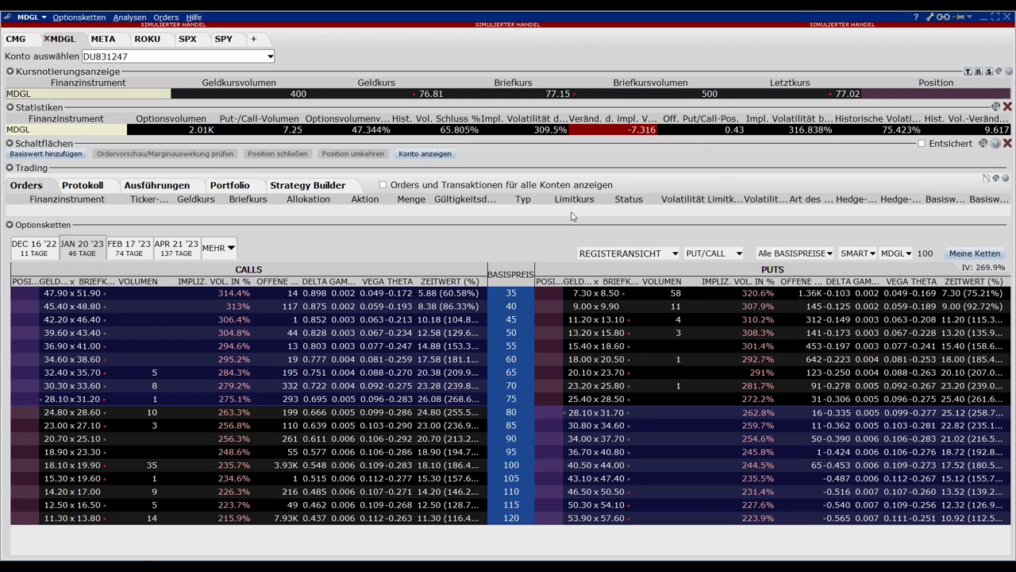
left_click_drag(612, 478, 572, 208)
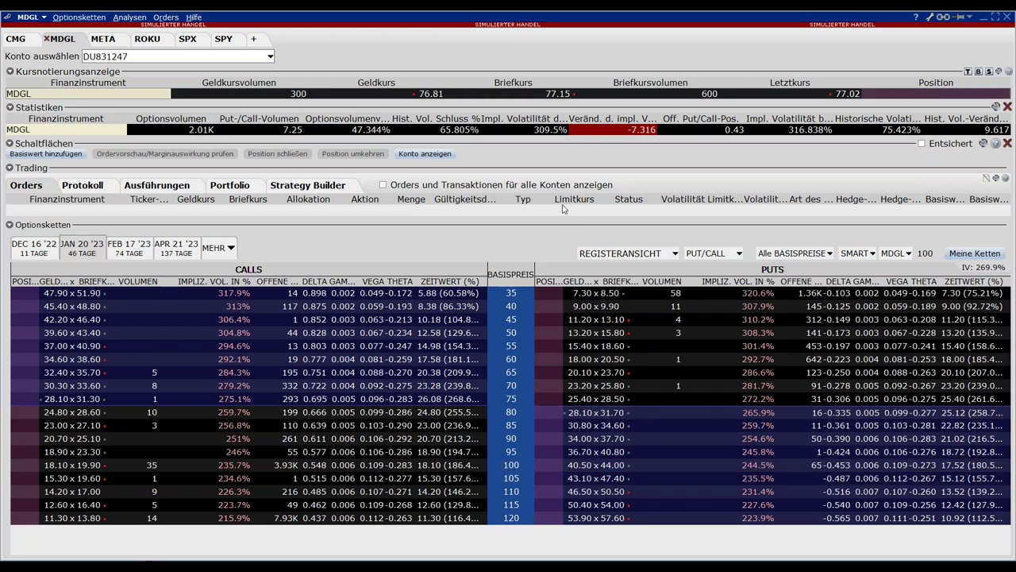
left_click_drag(580, 373, 584, 374)
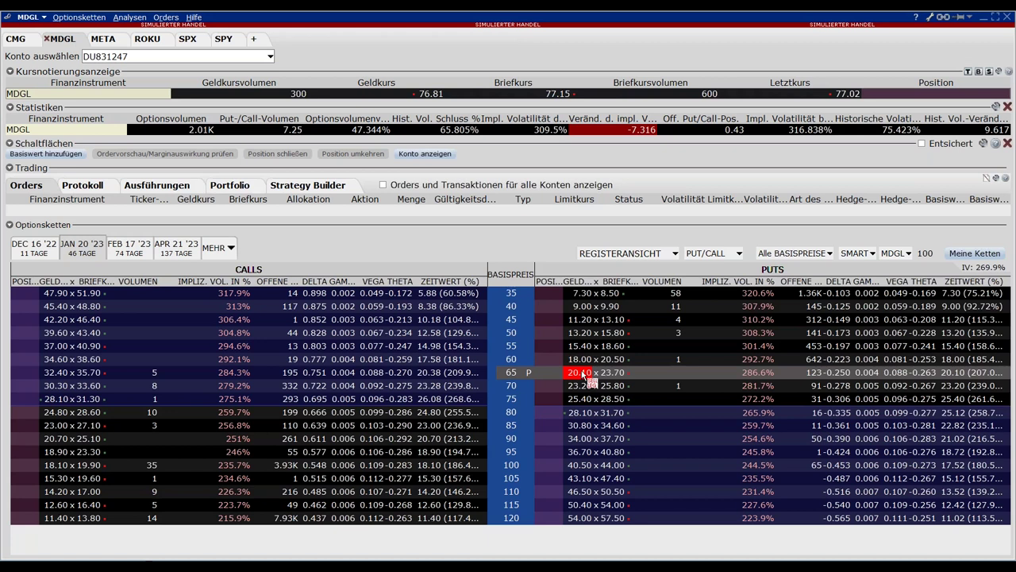
left_click_drag(584, 375, 586, 350)
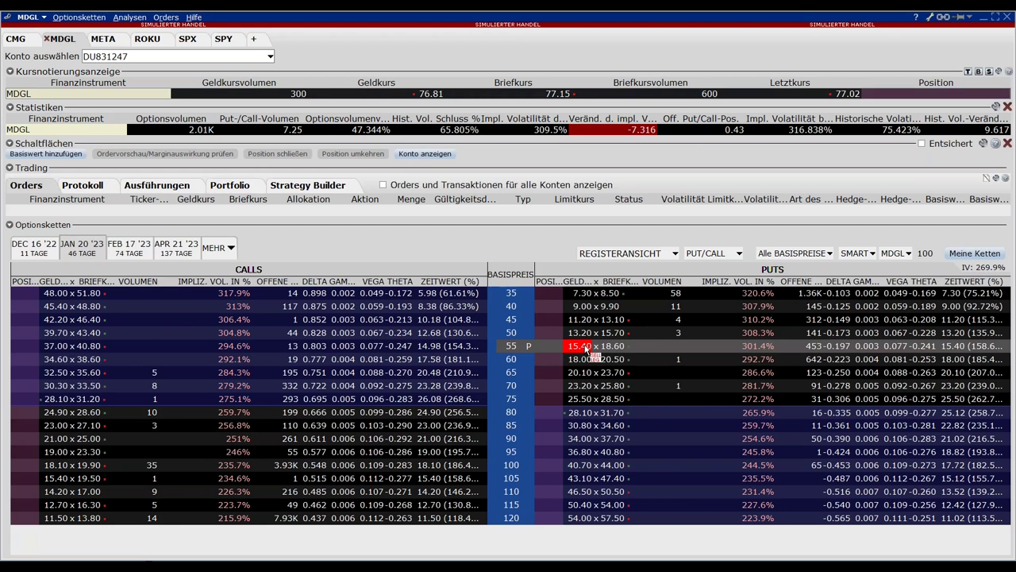
mouse_move(586, 350)
left_mouse_down()
mouse_move(608, 352)
mouse_move(578, 461)
mouse_move(583, 324)
mouse_move(583, 406)
mouse_move(570, 452)
mouse_move(586, 453)
mouse_move(585, 322)
mouse_move(600, 346)
mouse_move(579, 388)
mouse_move(583, 333)
mouse_move(584, 355)
mouse_move(579, 344)
mouse_move(571, 353)
mouse_move(587, 351)
left_mouse_up()
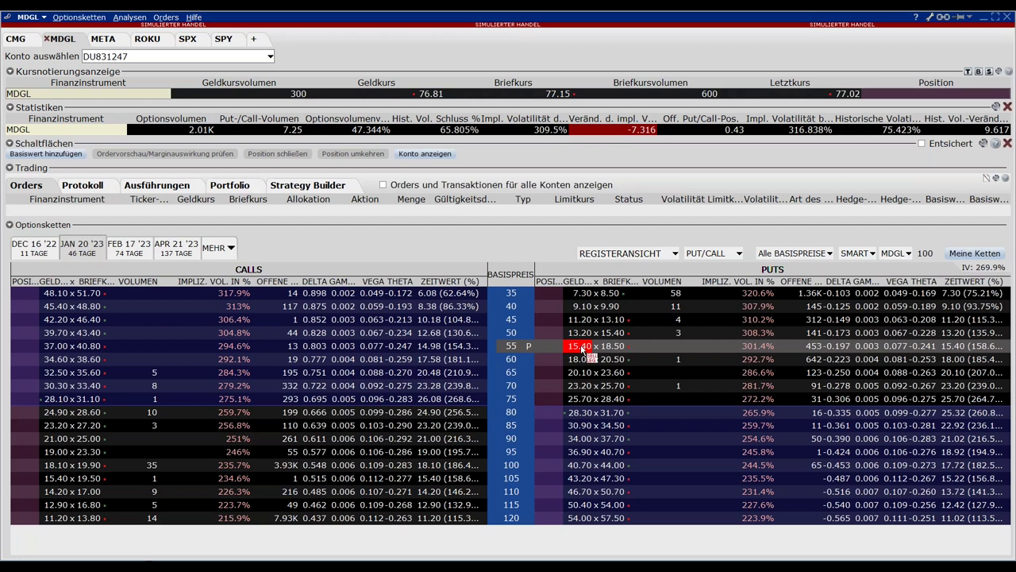
left_click_drag(583, 352, 583, 352)
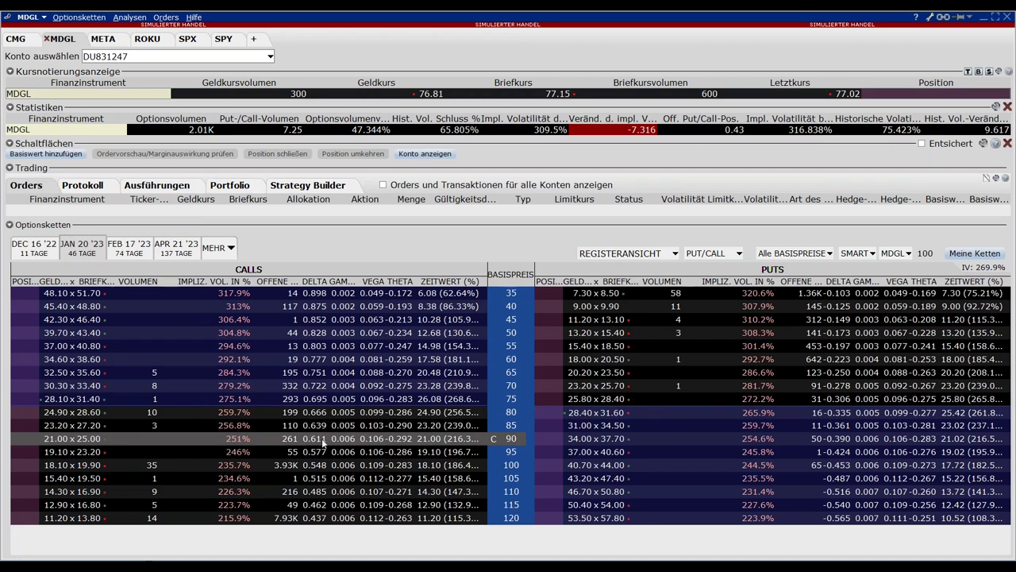
- Build an MDGL Jan 20 '23 bull call spread in the Strategy Builder, buying the 80 call and selling the 90 call
left_click(297, 186)
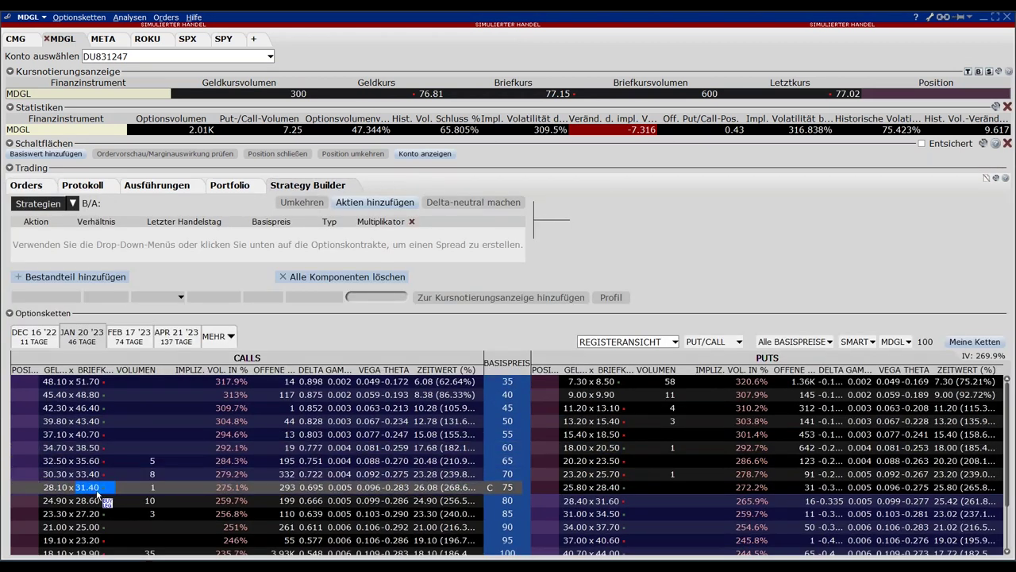
mouse_move(86, 494)
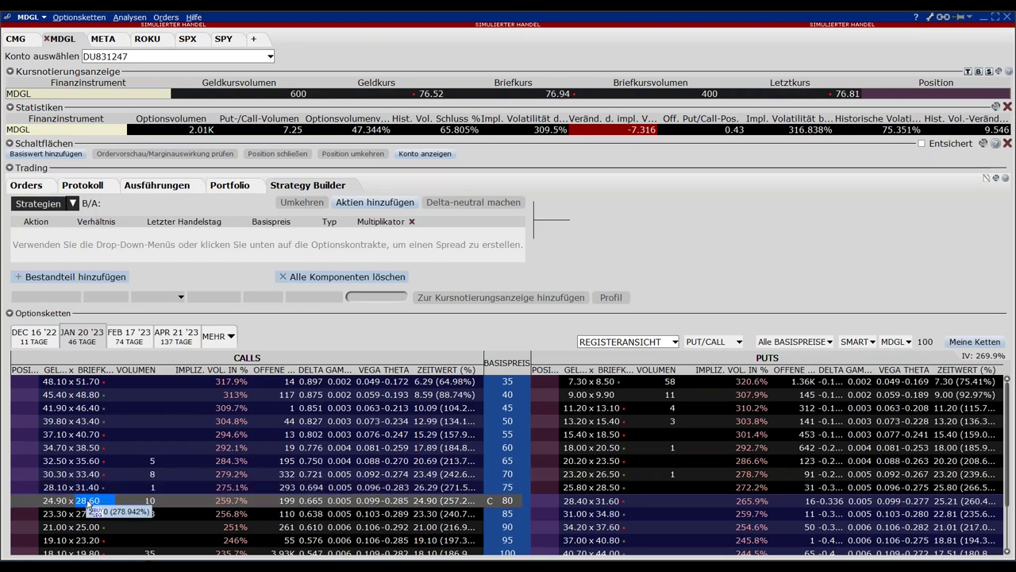
left_click(88, 501)
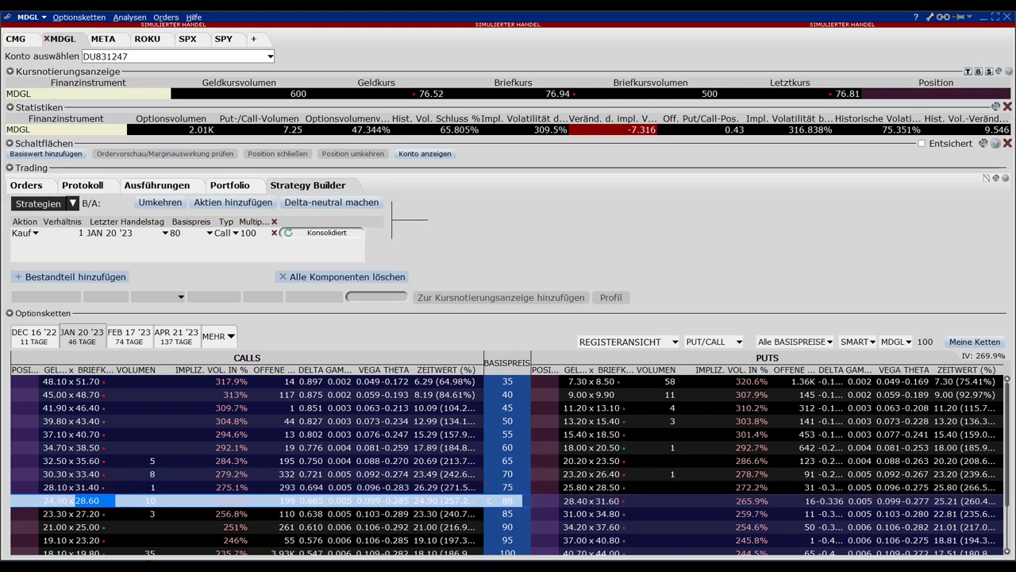
mouse_move(96, 516)
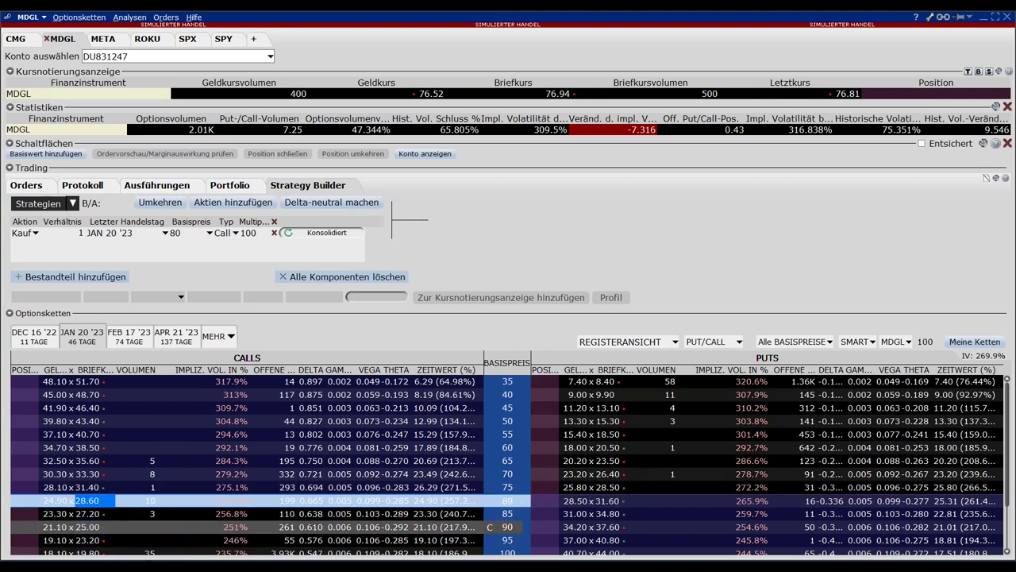
mouse_move(69, 533)
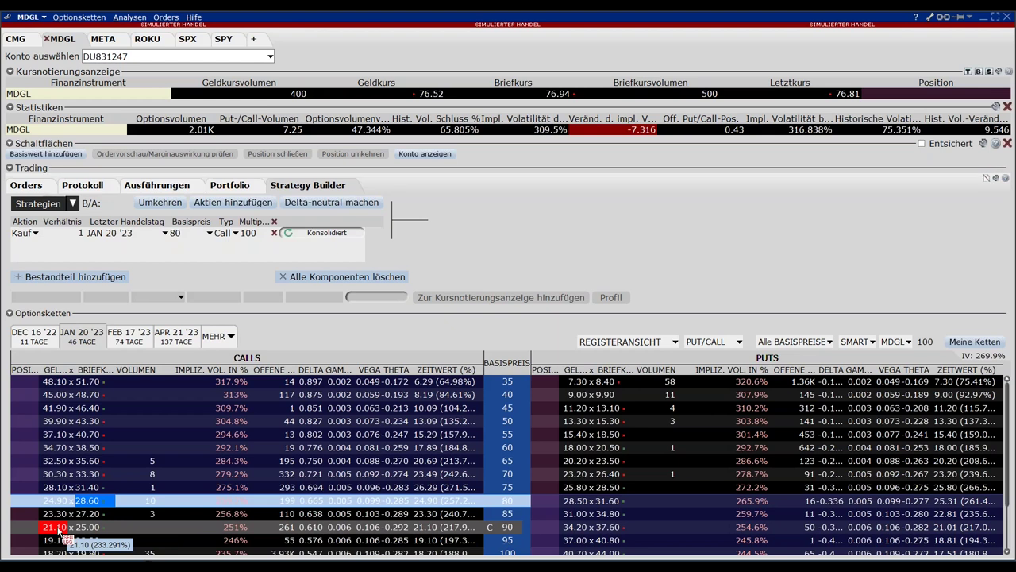
left_click(64, 533)
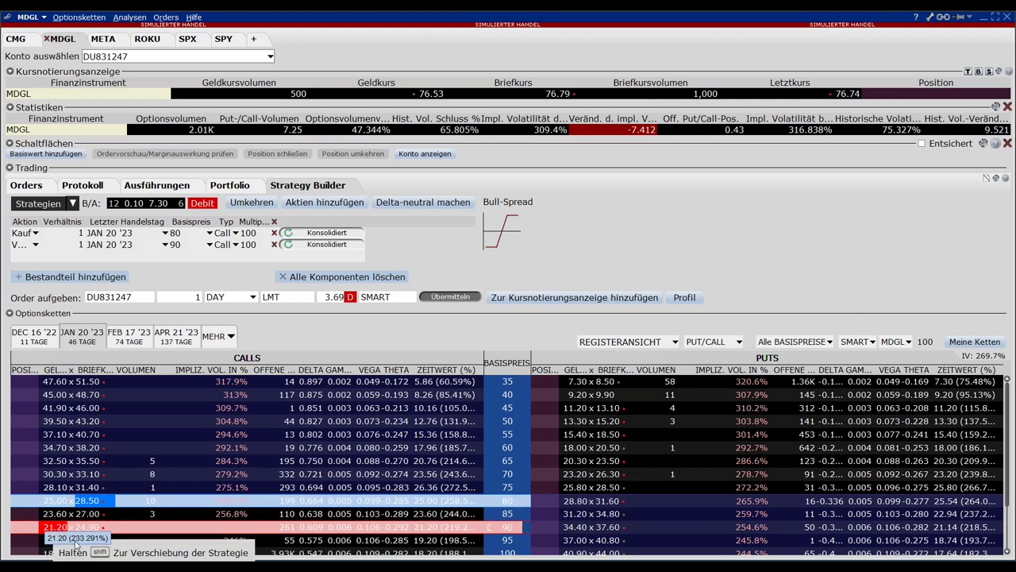
mouse_move(548, 551)
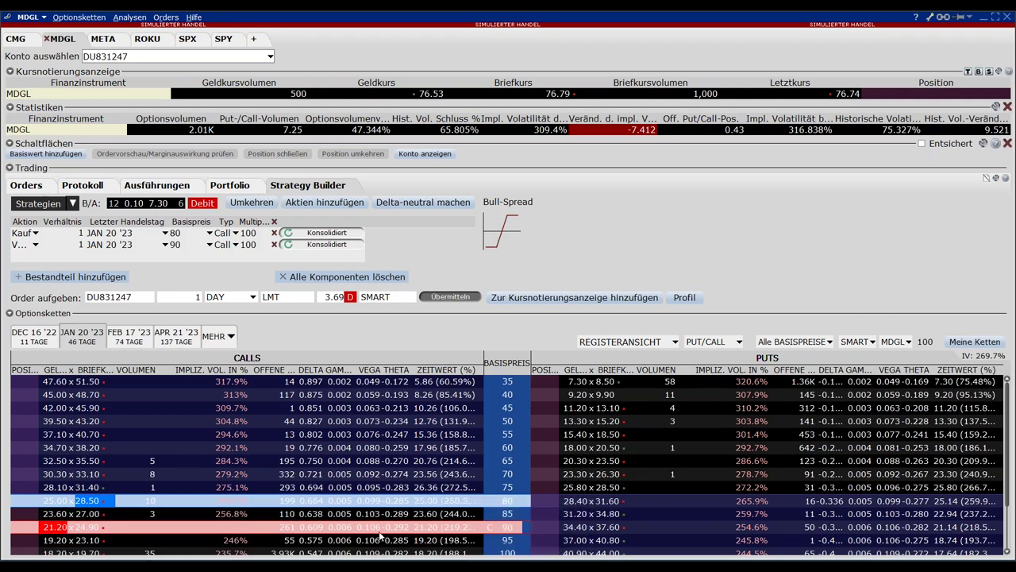
mouse_move(516, 533)
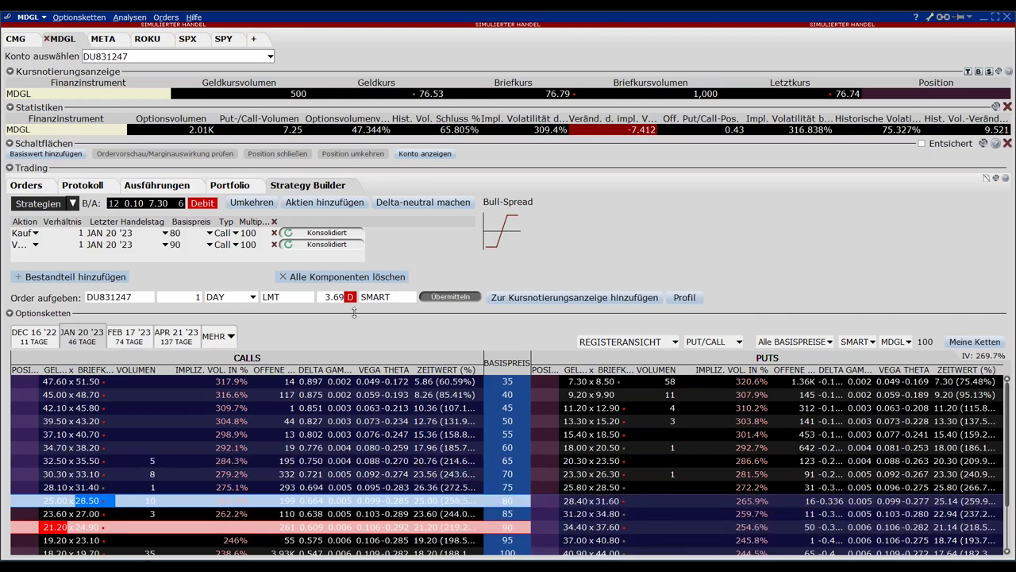
mouse_move(397, 371)
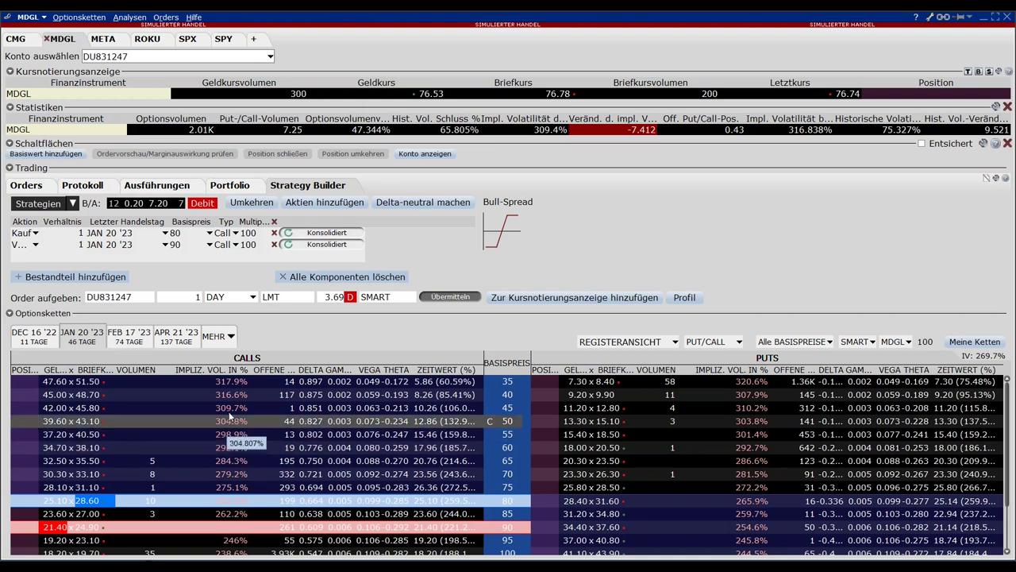
- Replace the spread's short 90 call with a short Jan 20 '23 85 call
scroll(251, 451, "down", 1)
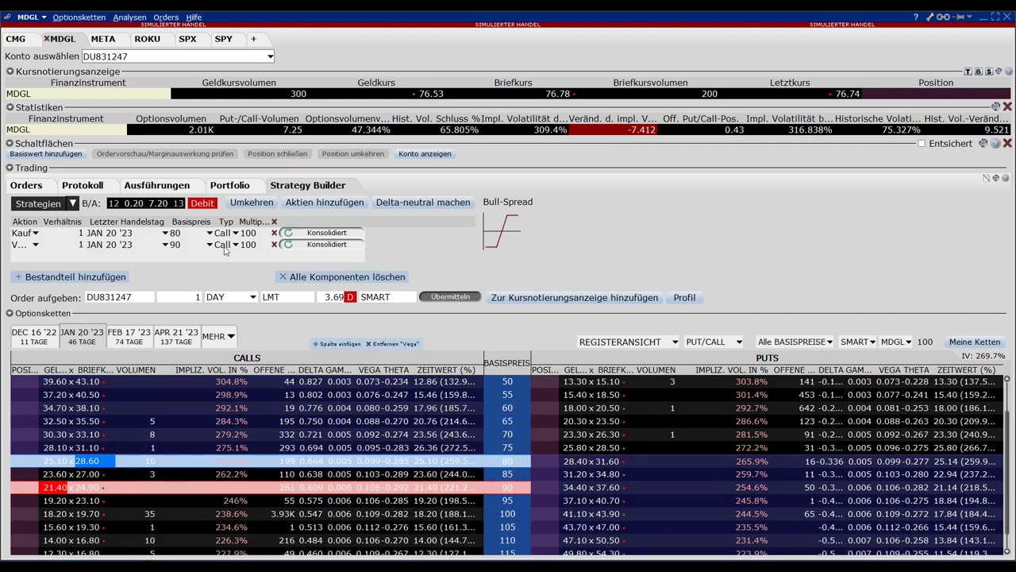
left_click(274, 245)
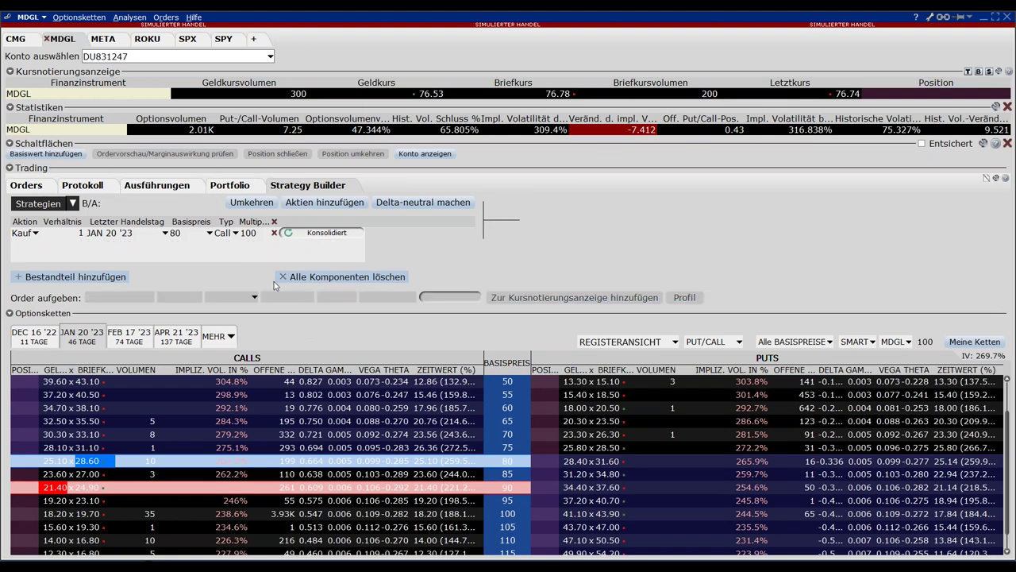
left_click(57, 474)
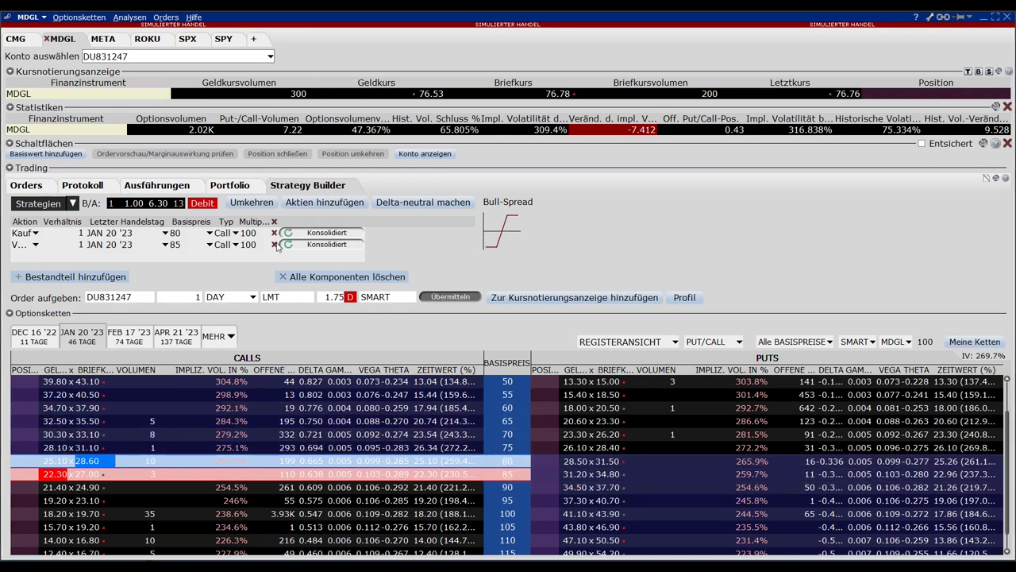
- Remove the spread's short leg and sell the Jan 20 '23 100 call against the long 80 call instead
left_click(275, 244)
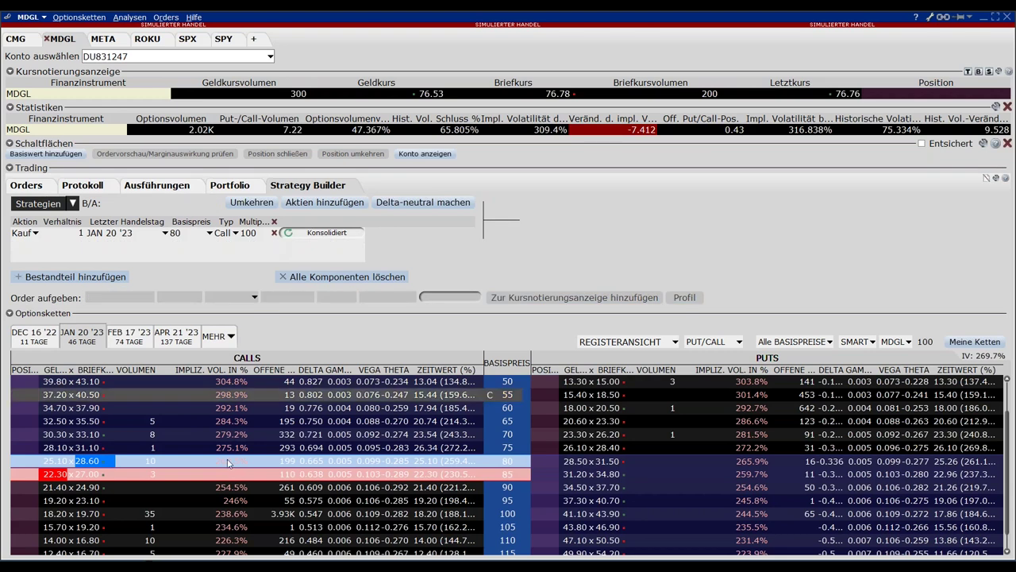
left_click(58, 514)
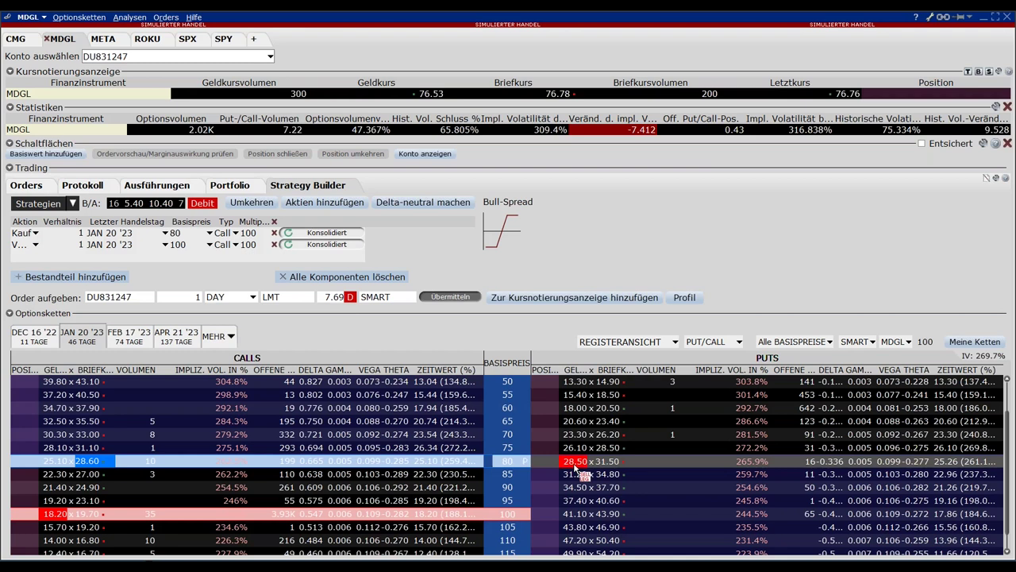
mouse_move(513, 520)
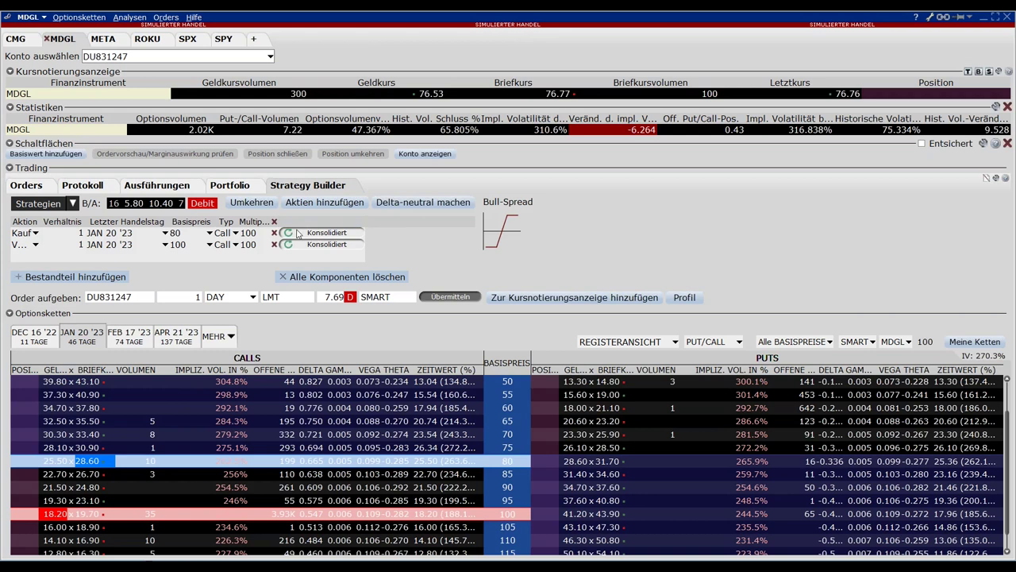
- Replace the call spread with an MDGL Jan 20 '23 bull put spread, selling the 90 put and buying the 60 put
left_click(274, 222)
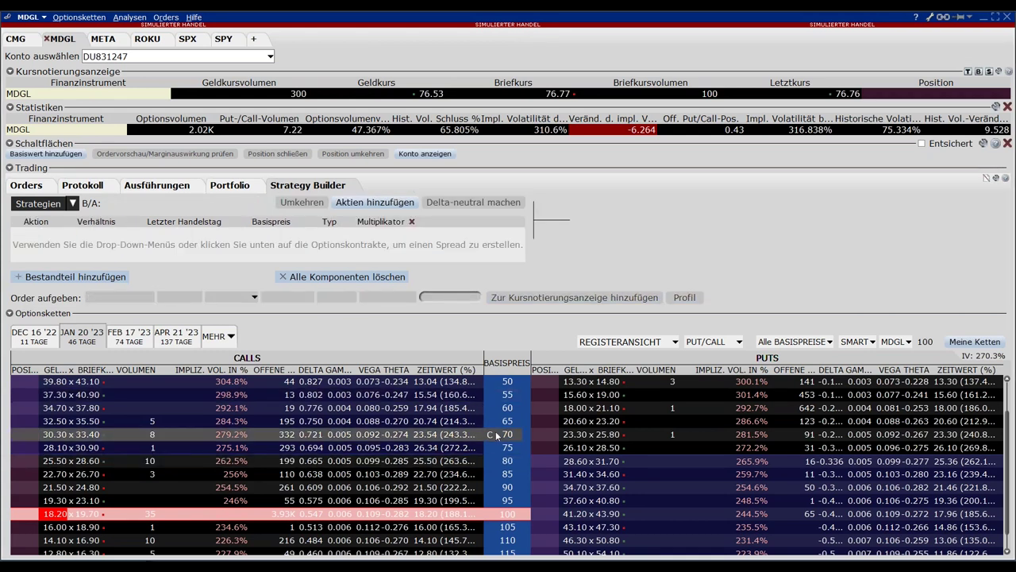
left_click(579, 489)
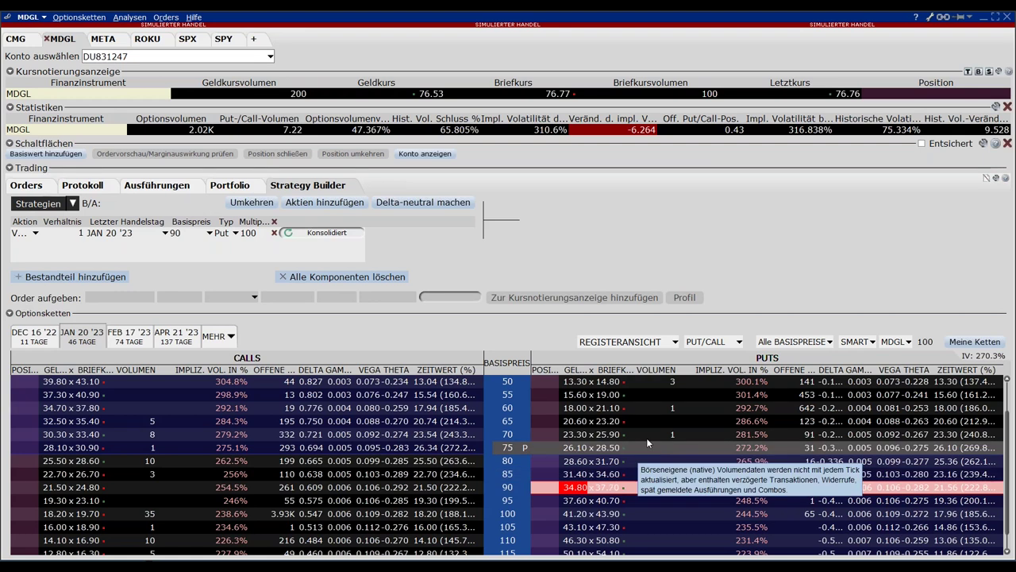
left_click(615, 408)
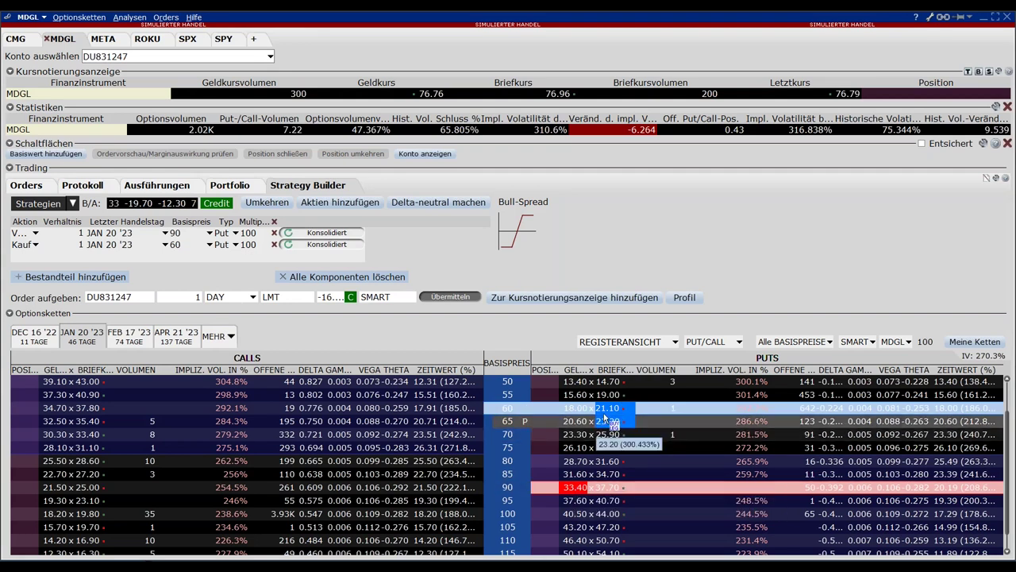
left_click(610, 381)
left_click(626, 407)
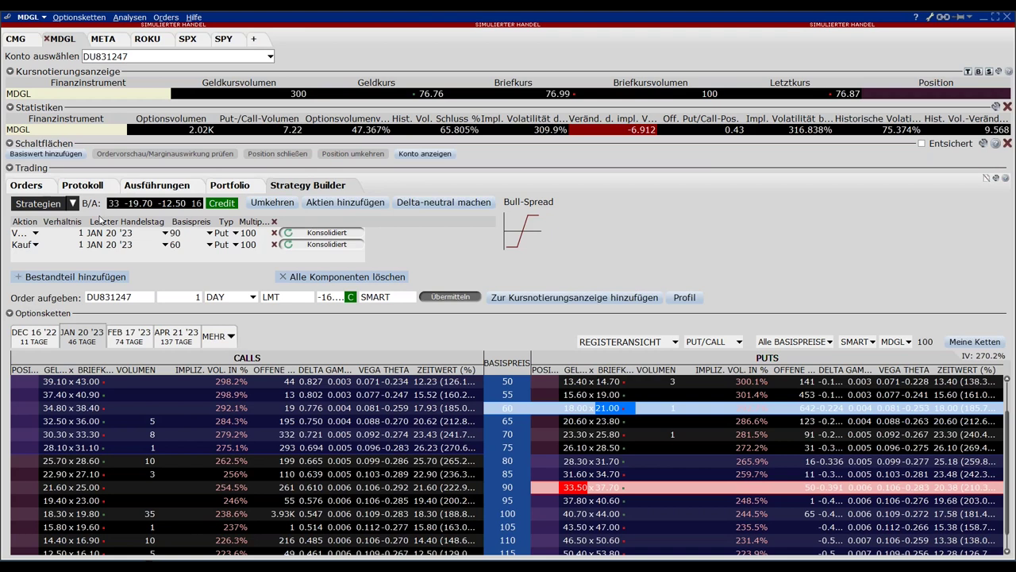
- Select ROKU in the account's instrument list and open its option chain in OptionTrader
left_click(28, 42)
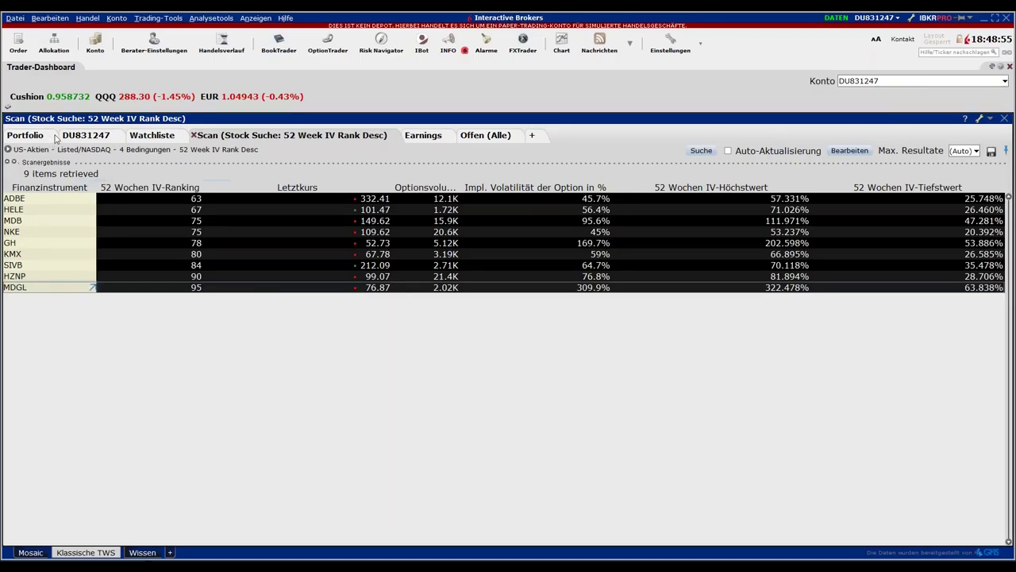
left_click(83, 136)
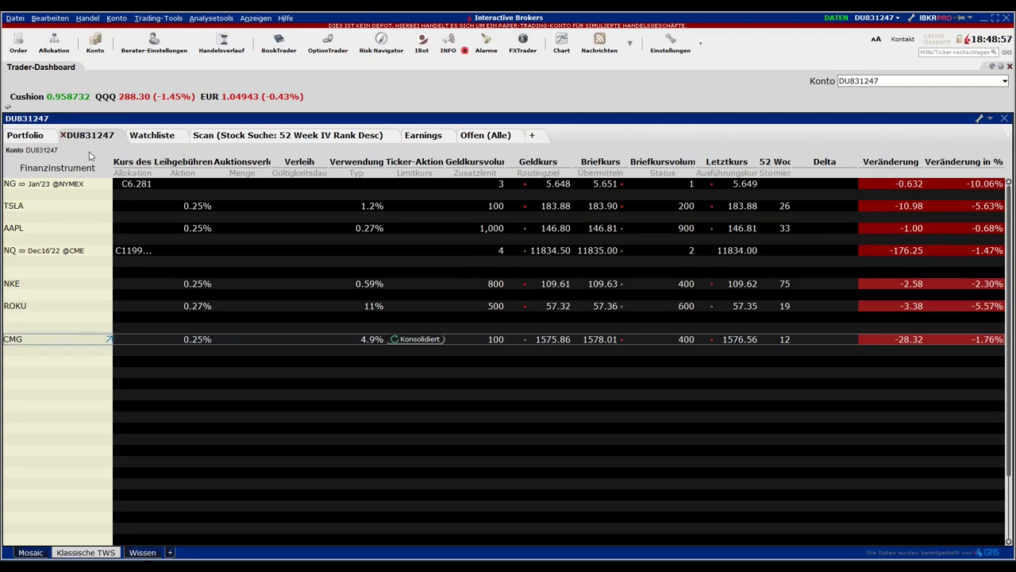
left_click(26, 313)
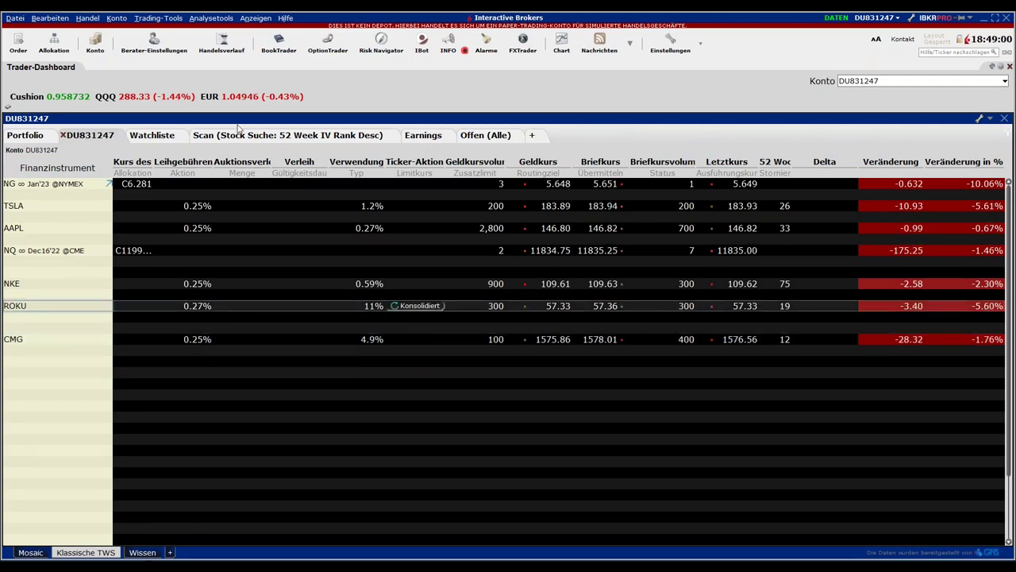
left_click(329, 50)
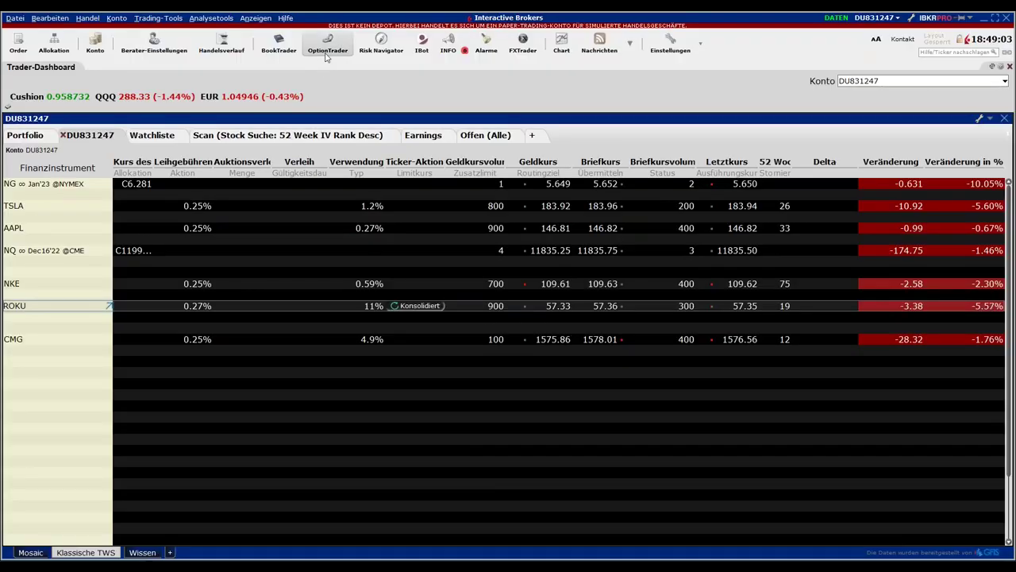
left_click(329, 49)
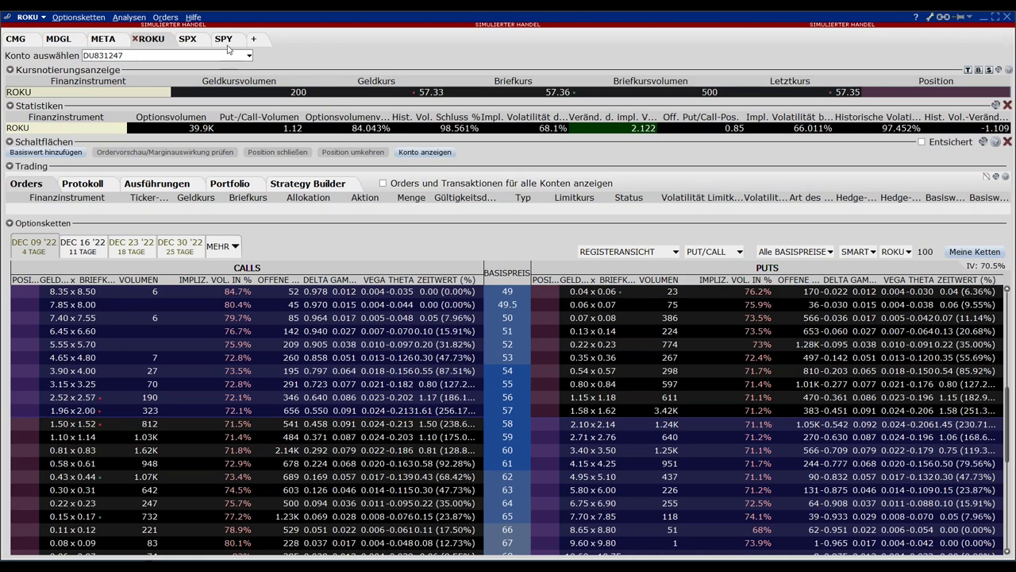
- Enable the estimated price range (Geschätzte Kursspanne) at 1 standard deviation on the MDGL daily chart
left_click(984, 19)
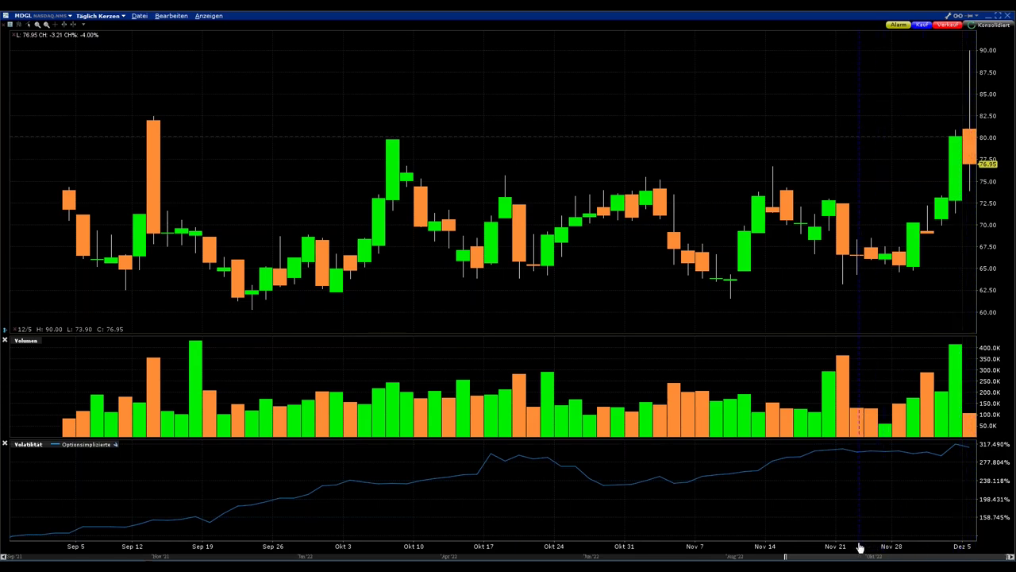
scroll(860, 548, "down", 3)
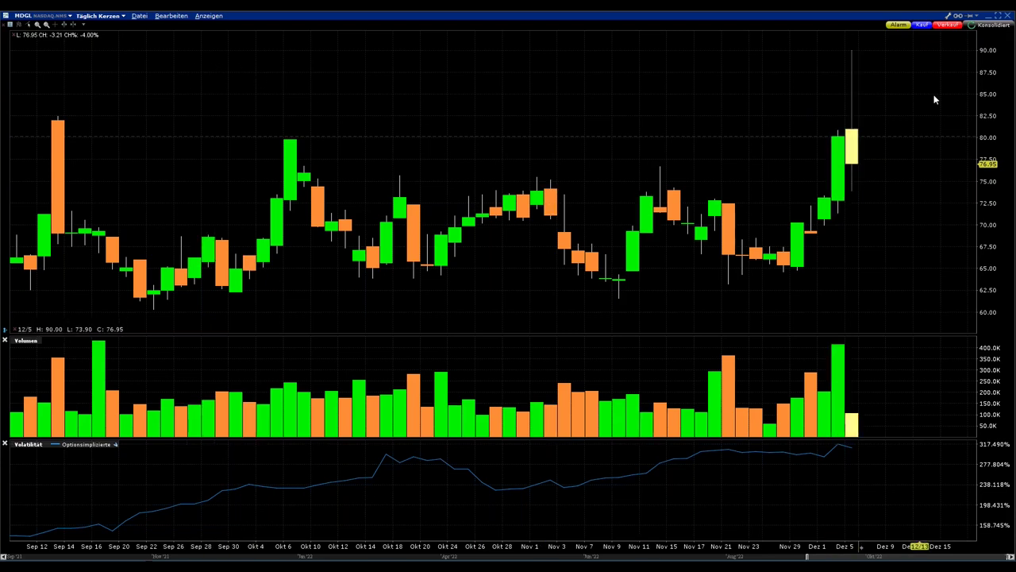
left_click(163, 16)
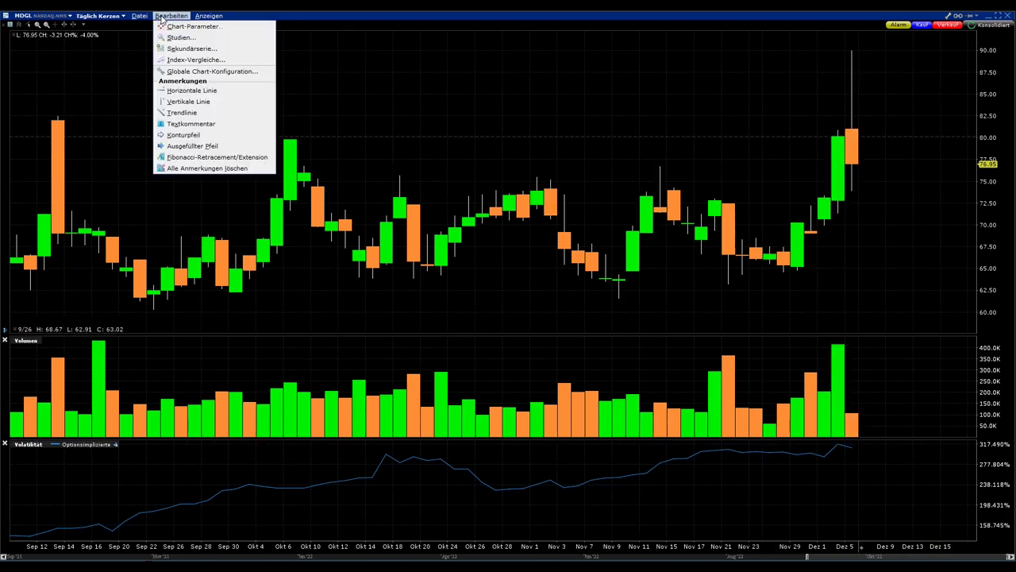
left_click(176, 27)
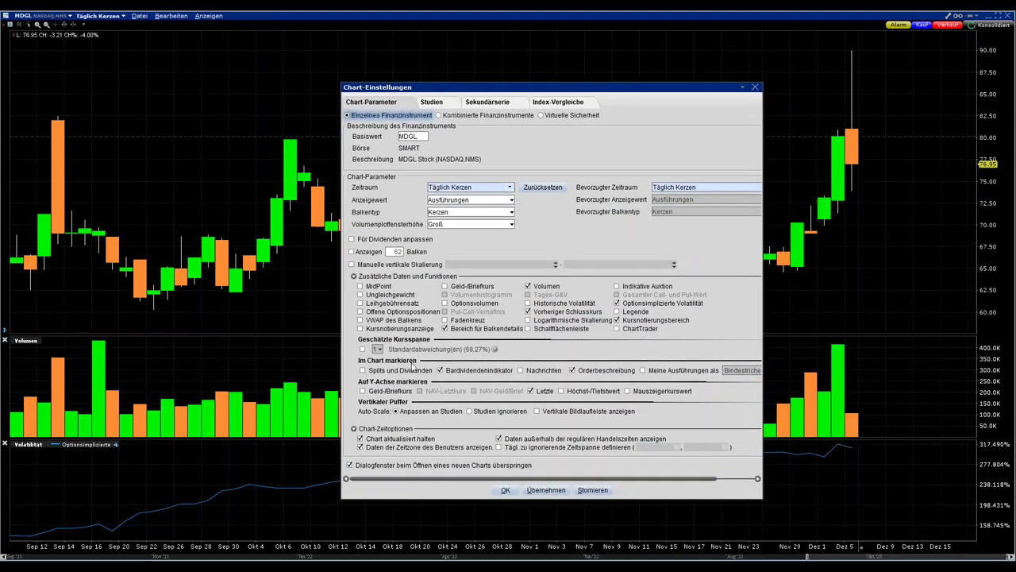
left_click(363, 349)
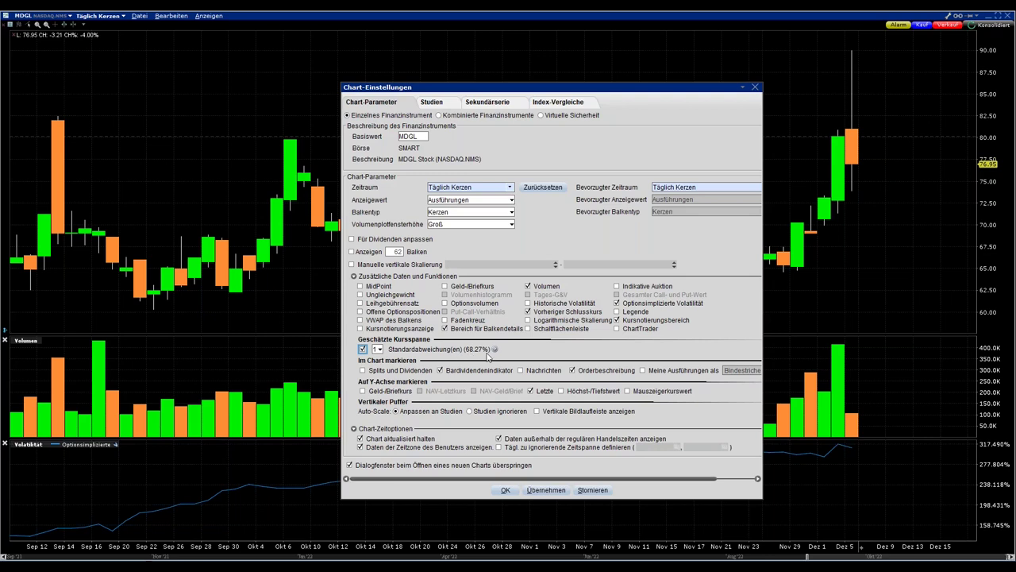
left_click(379, 350)
left_click(379, 350)
left_click(380, 362)
left_click(545, 490)
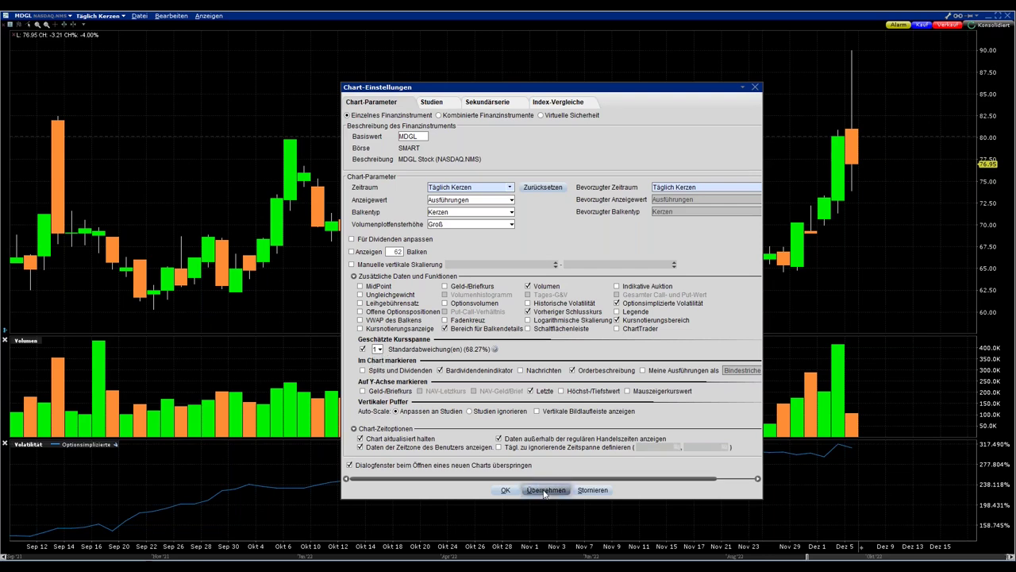
left_click(505, 490)
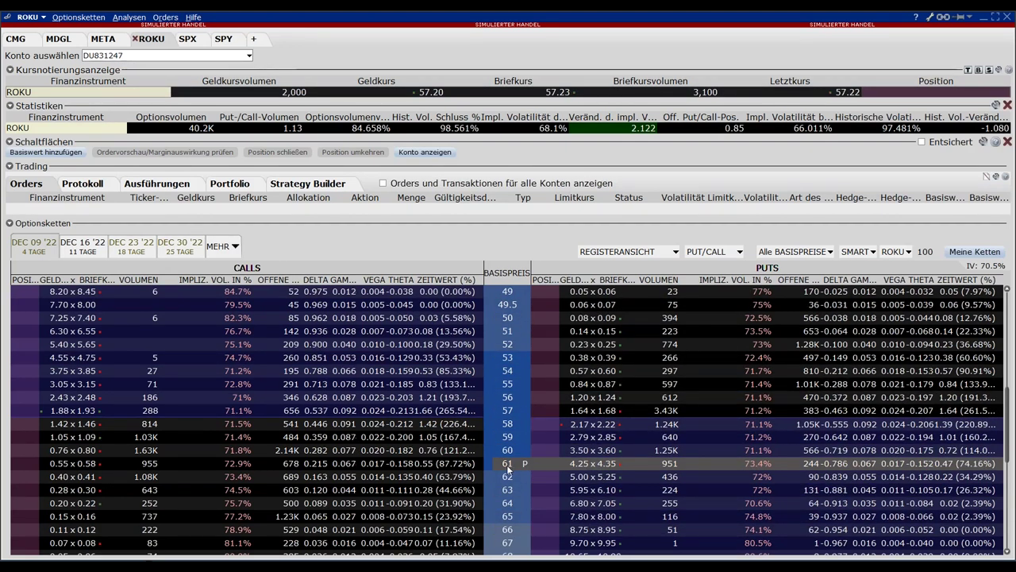
- Add a vertical line at 12/16 across the estimated price range on the MDGL chart
mouse_move(508, 469)
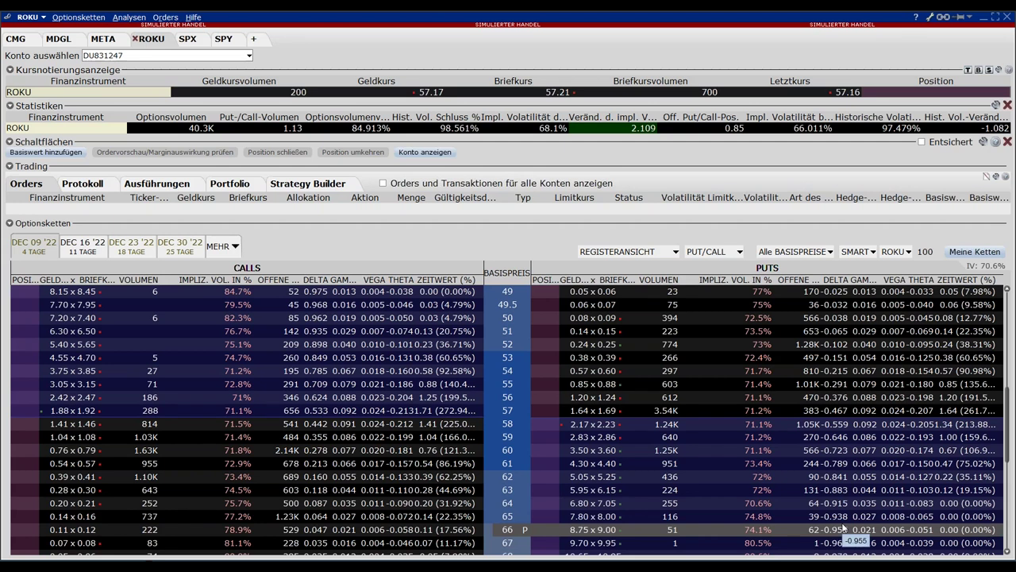
scroll(842, 528, "down", 2)
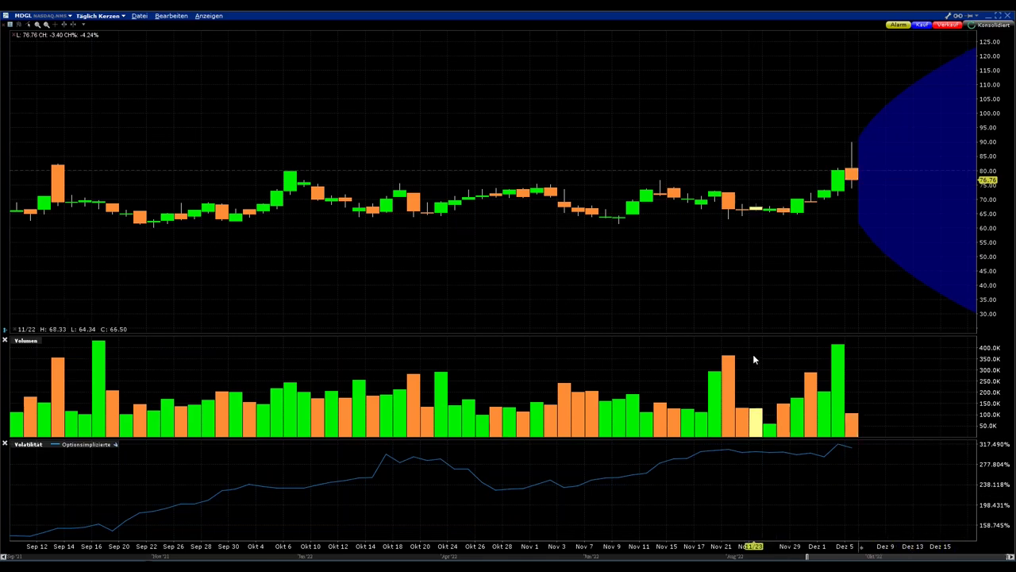
left_click(171, 16)
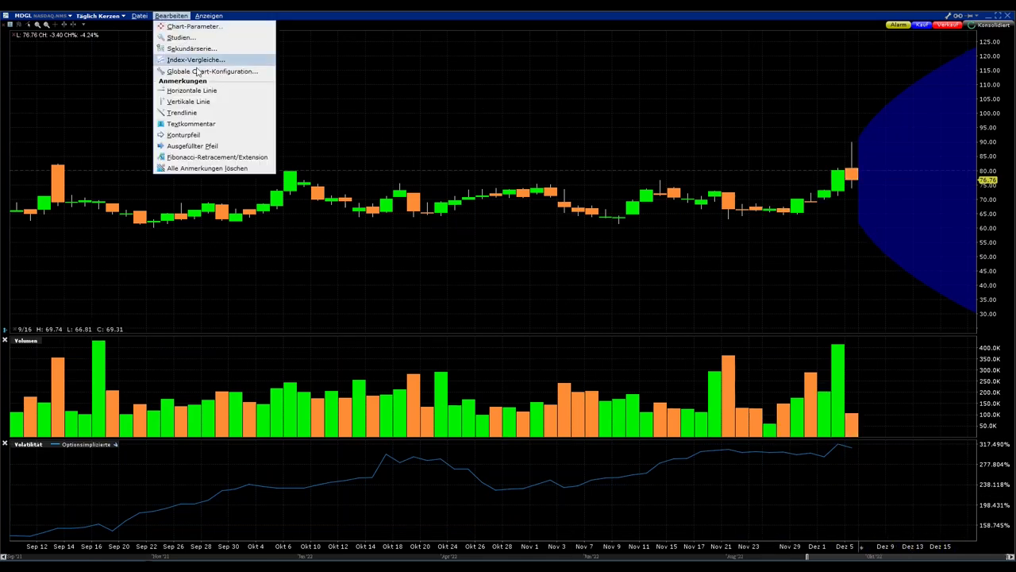
left_click(188, 101)
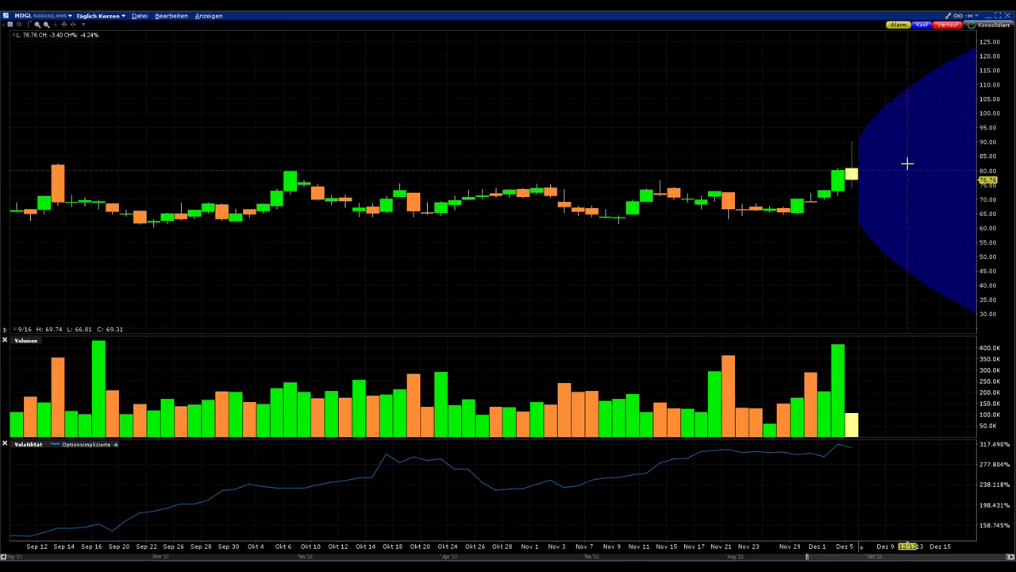
left_click(956, 161)
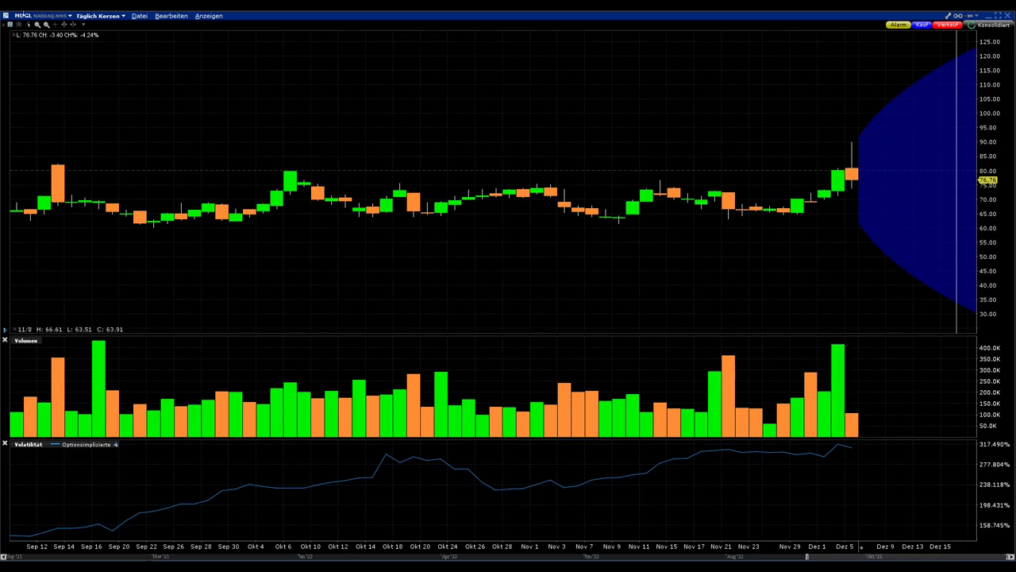
- Add horizontal lines at about 119 and 34 where the vertical line meets the price range's upper and lower edges
left_click(171, 15)
left_click(188, 87)
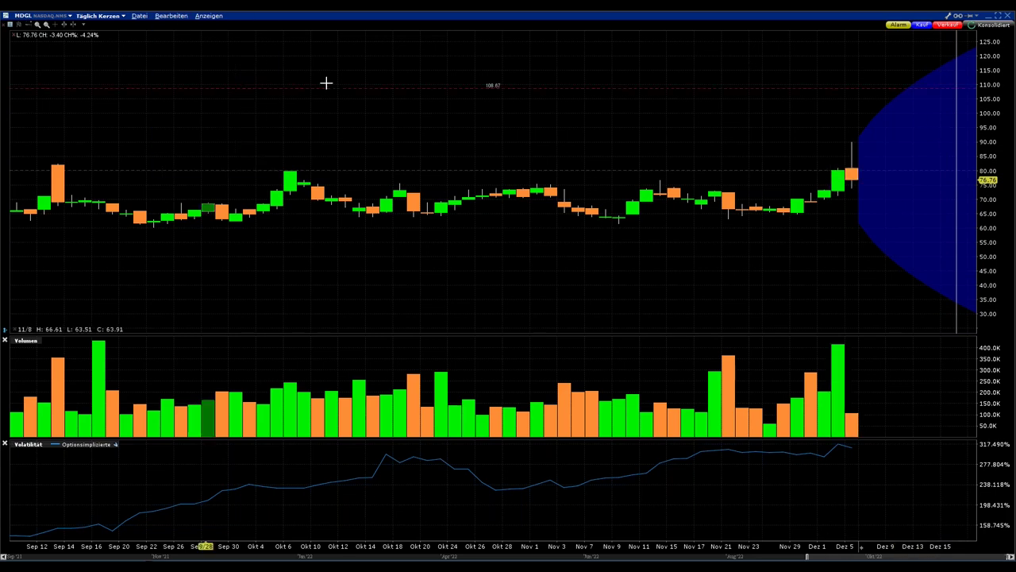
left_click(448, 59)
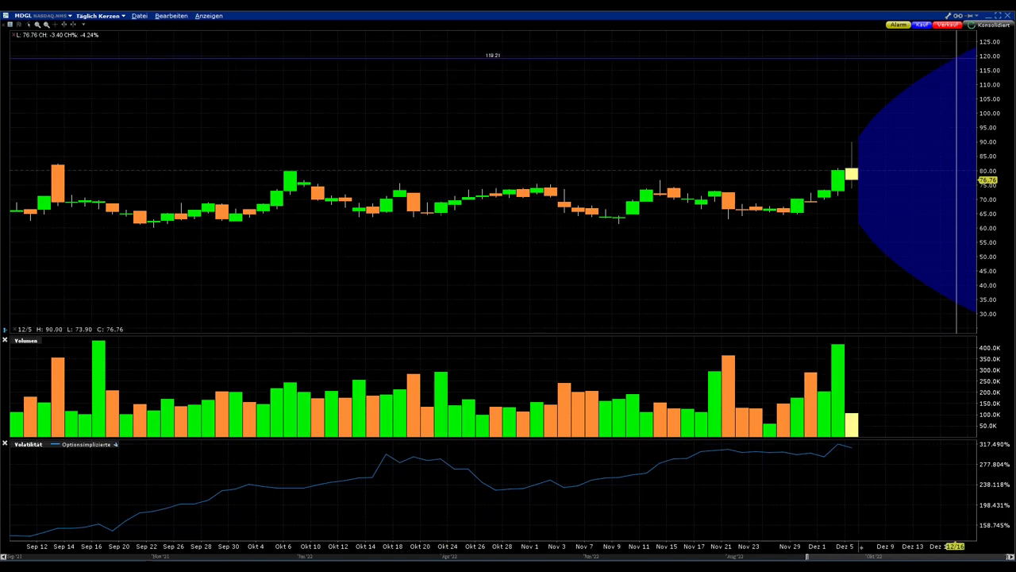
left_click(170, 16)
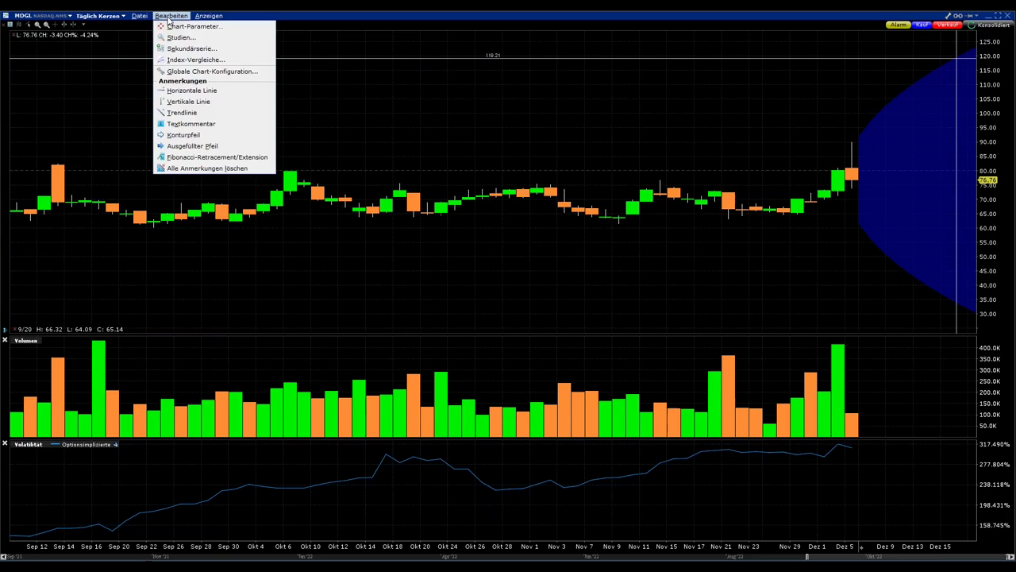
left_click(195, 89)
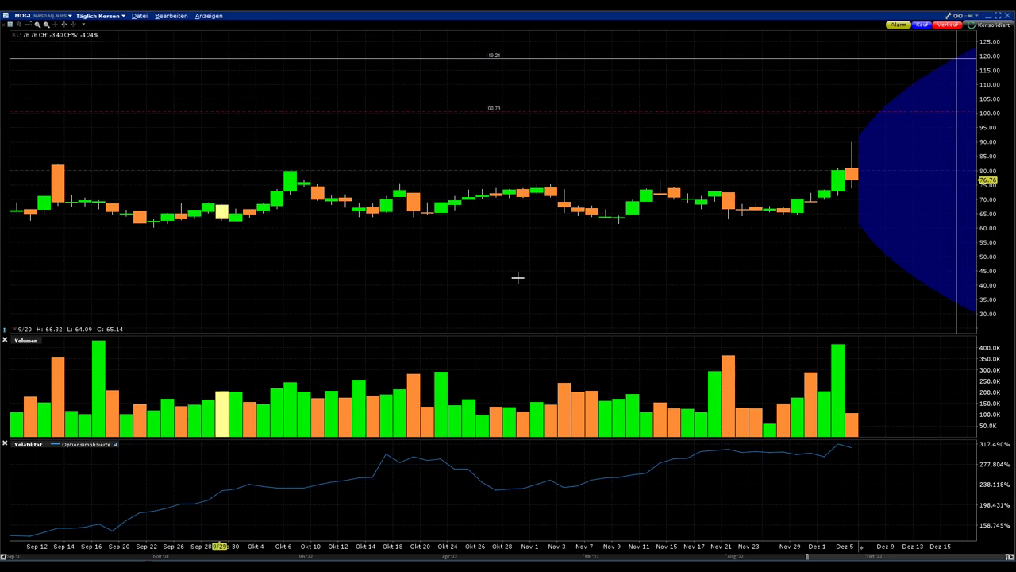
left_click(589, 303)
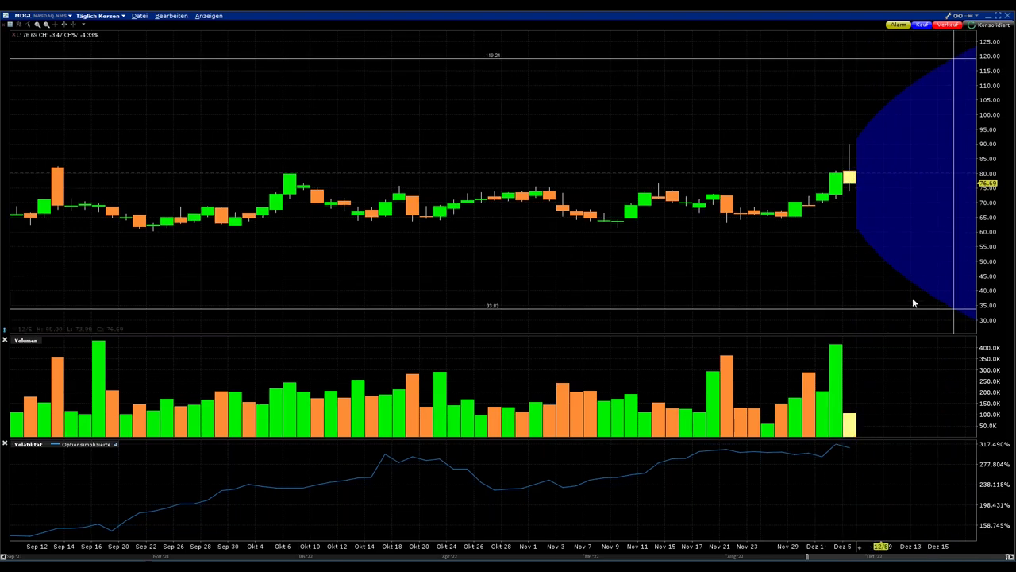
left_click(172, 17)
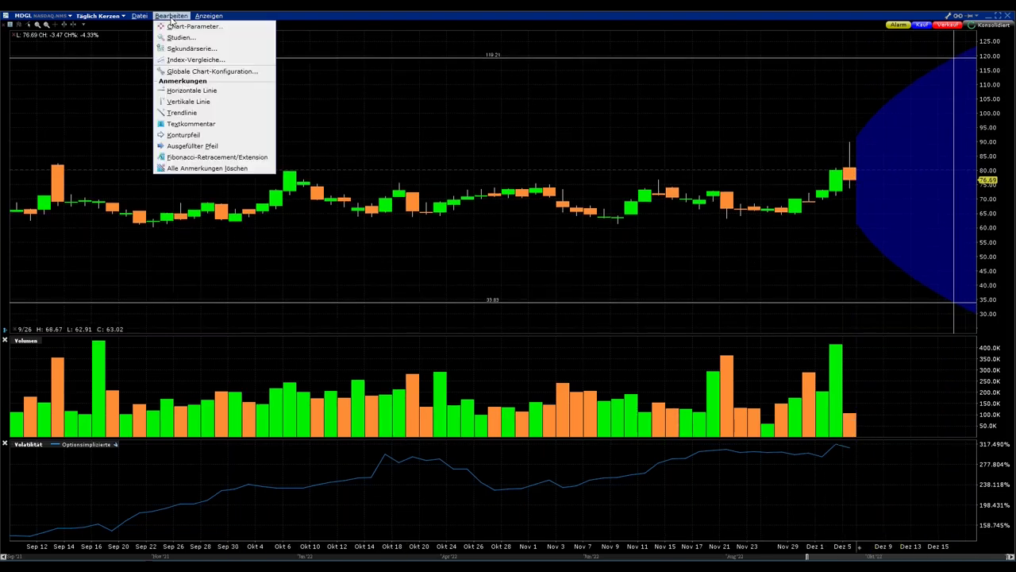
left_click(316, 19)
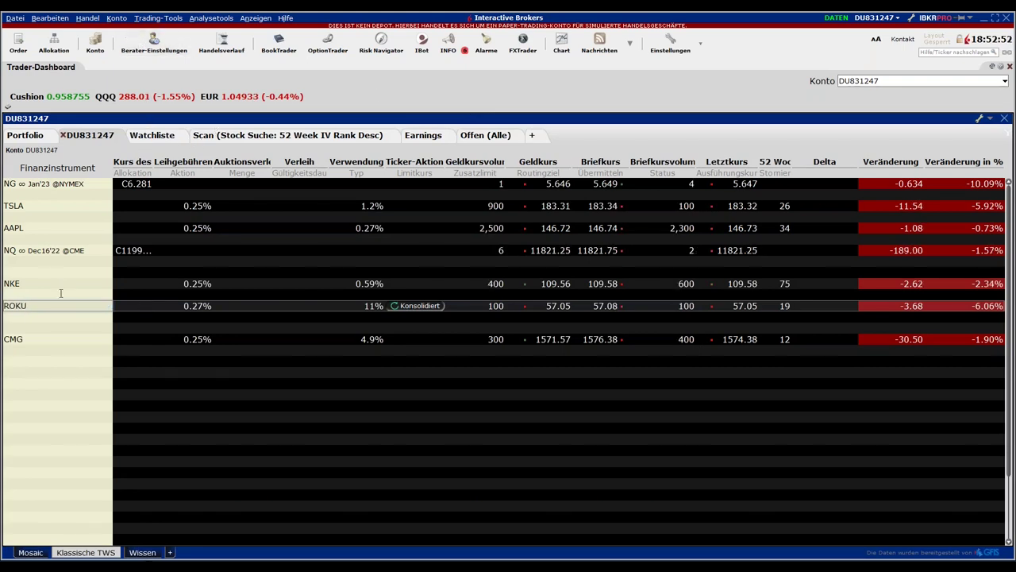
- Add the MDGL stock (SMART) to the account's instrument list in the empty row below CMG
left_click(58, 364)
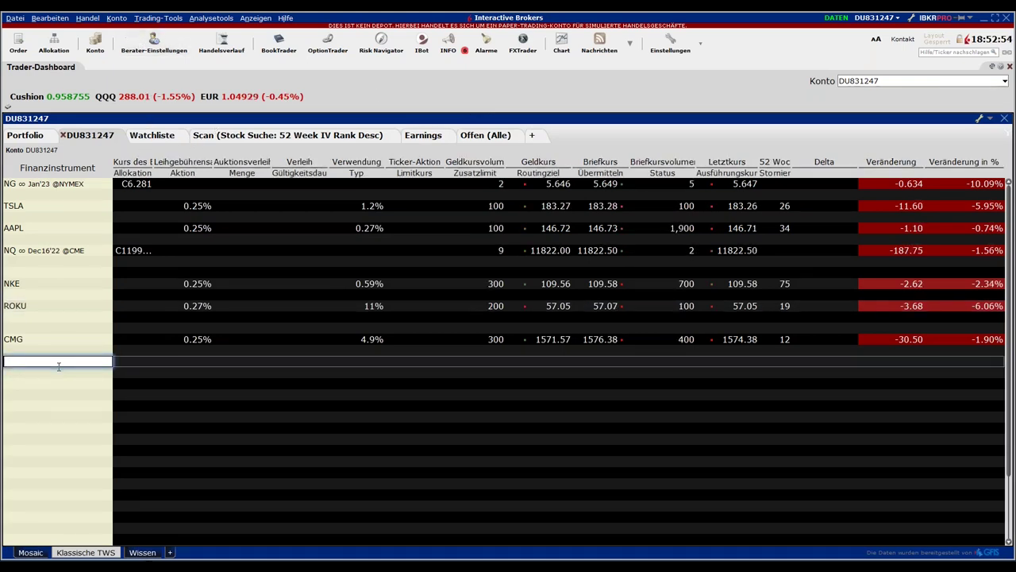
type("mdgl")
key("Return")
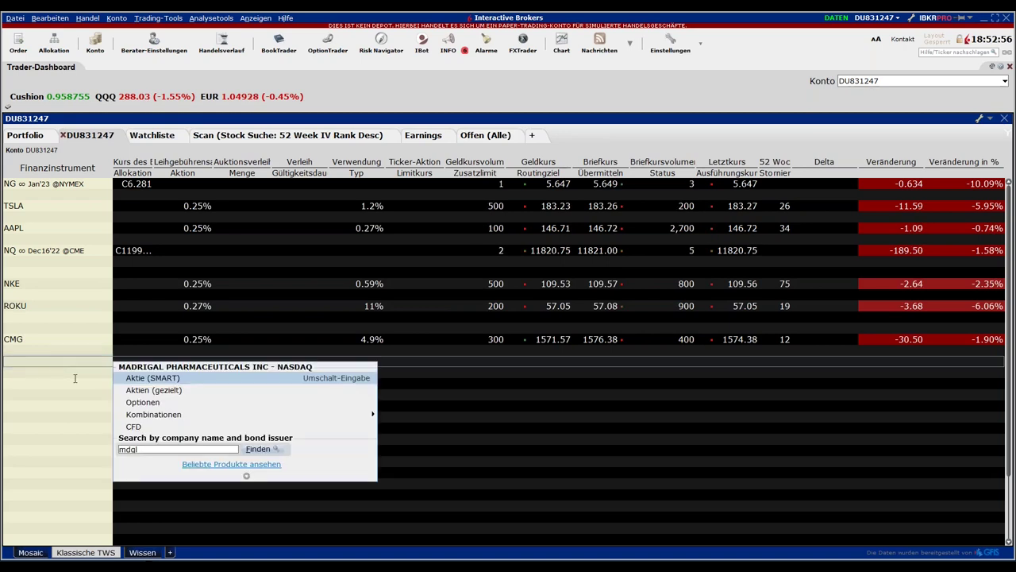
key("Return")
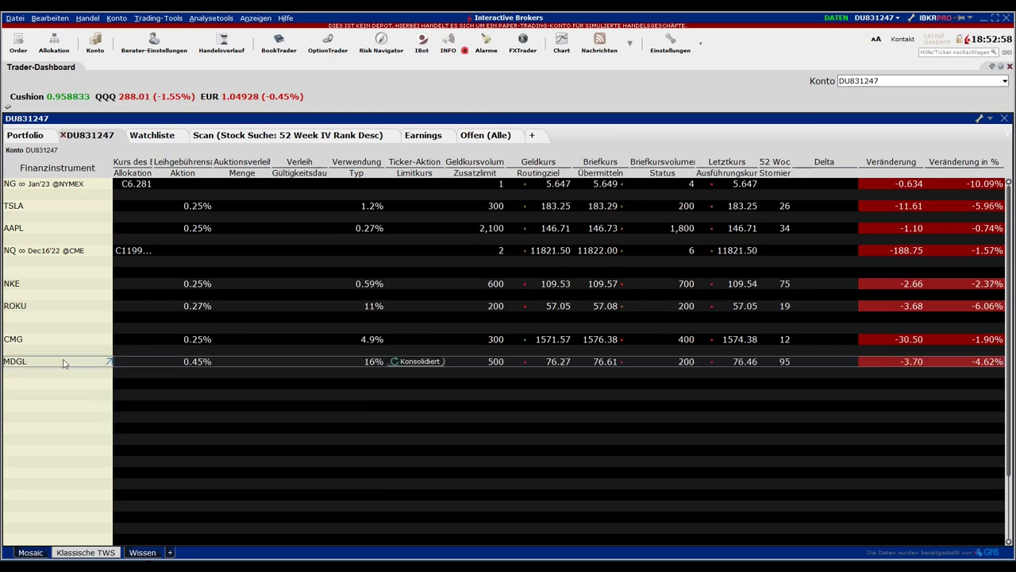
- Open MDGL's implied volatility by expiration over time and enlarge its window to about 660 by 350 pixels
left_click(210, 19)
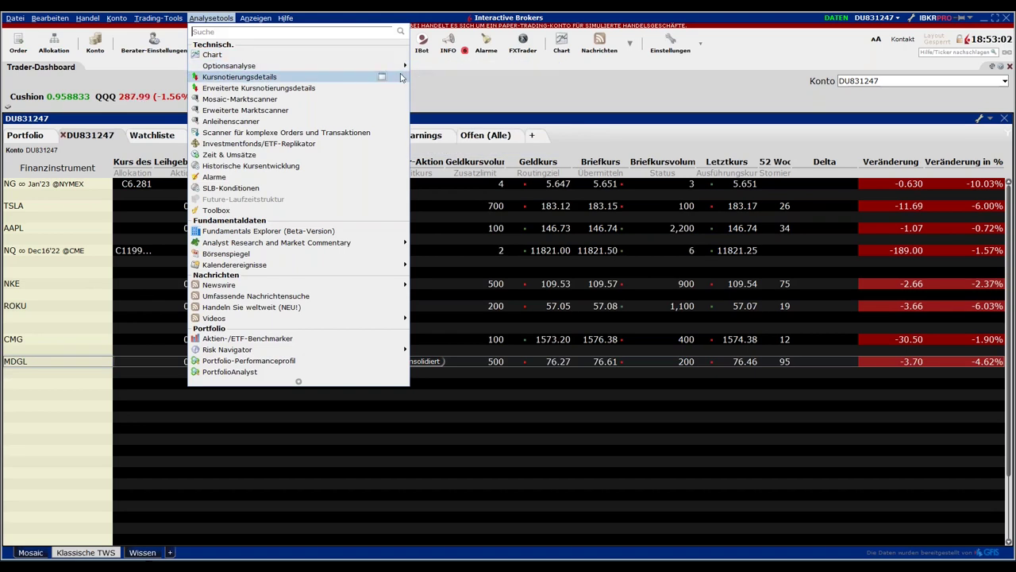
mouse_move(401, 67)
mouse_move(516, 119)
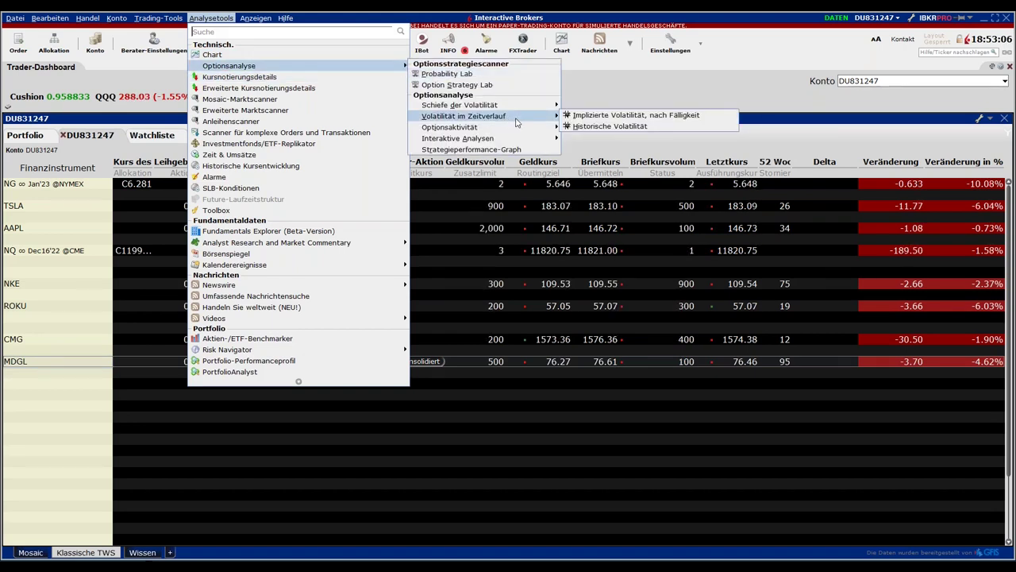
left_click(650, 116)
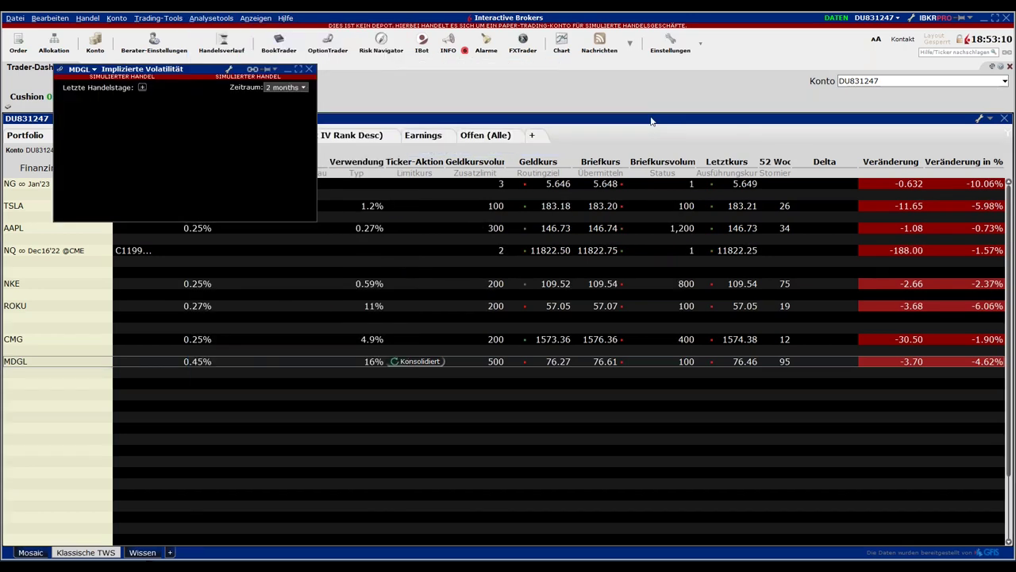
left_click_drag(317, 221, 711, 409)
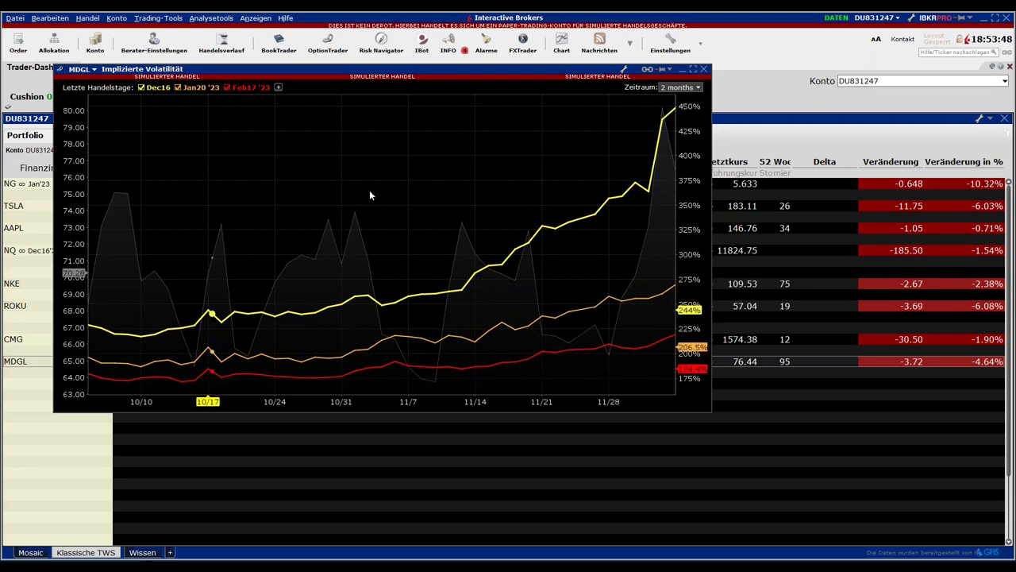
- Open MDGL's volatility skew for multiple expirations in place of the implied volatility window and enlarge it to about 725 by 450 pixels
left_click(681, 74)
left_click(211, 17)
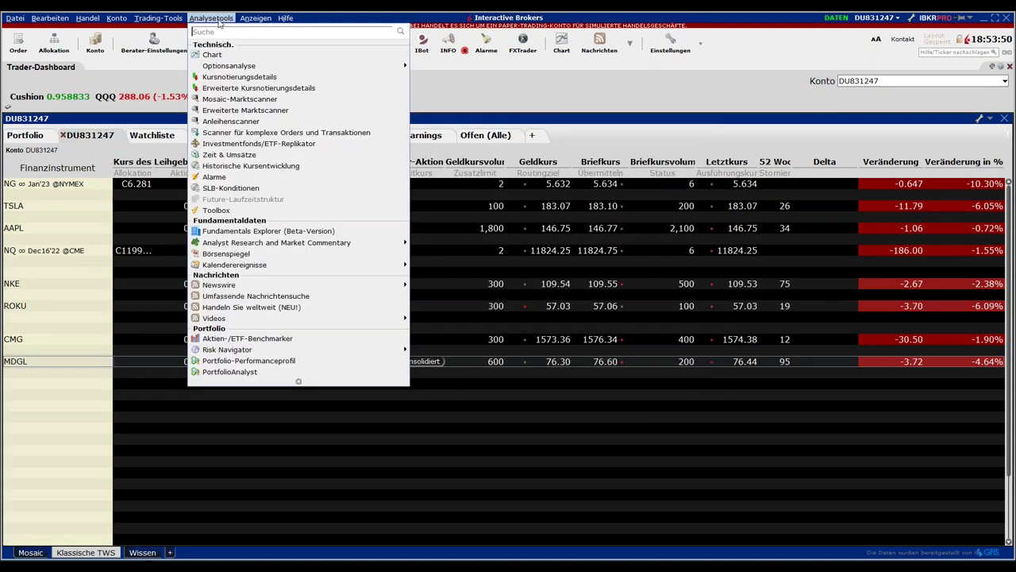
mouse_move(255, 69)
mouse_move(495, 106)
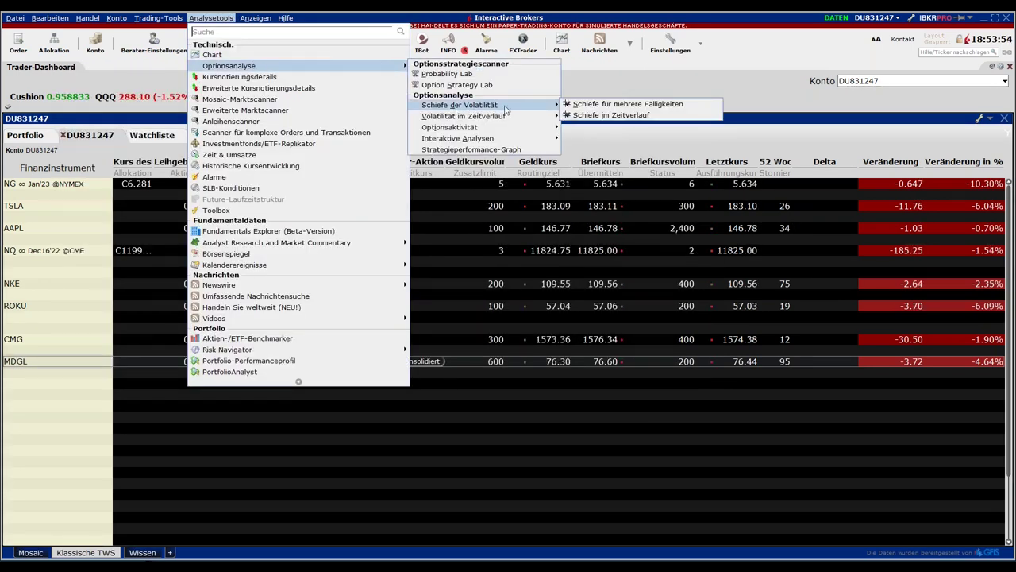
left_click(658, 108)
left_click_drag(316, 221, 773, 512)
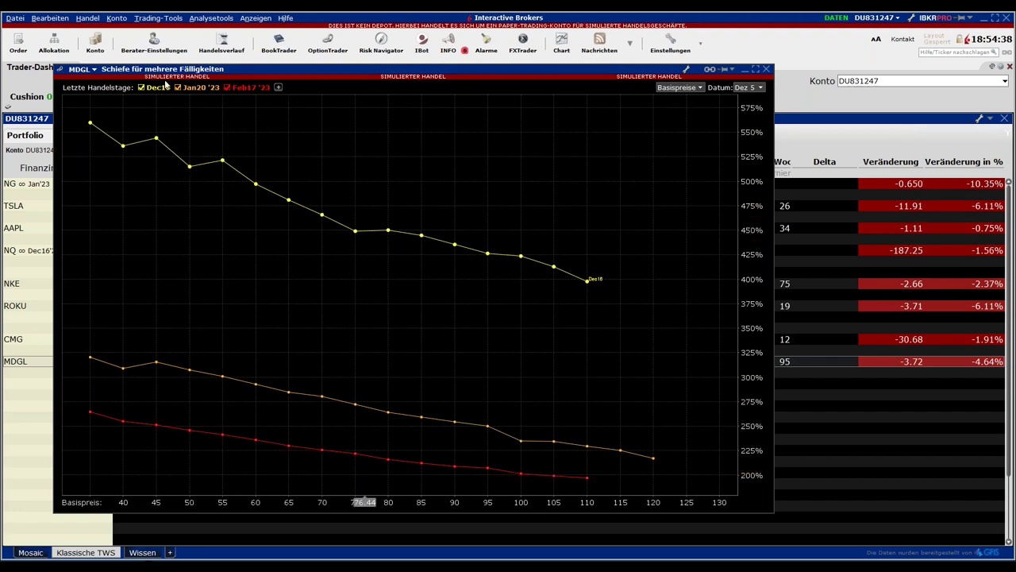
- Switch the multi-expiration skew chart to ROKU to examine its curves, and minimize the chart to return to the instrument list
left_click(91, 70)
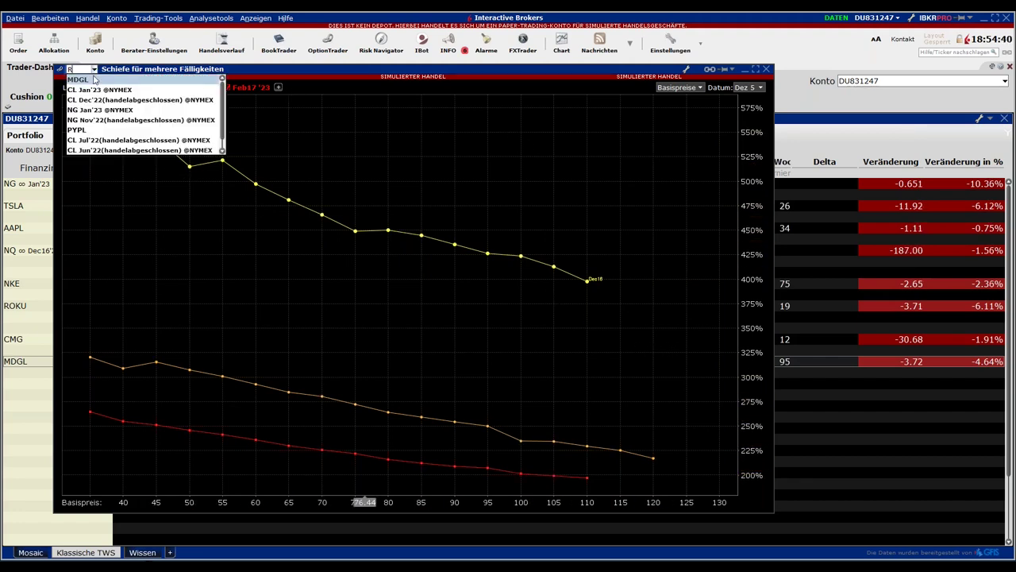
key("Return")
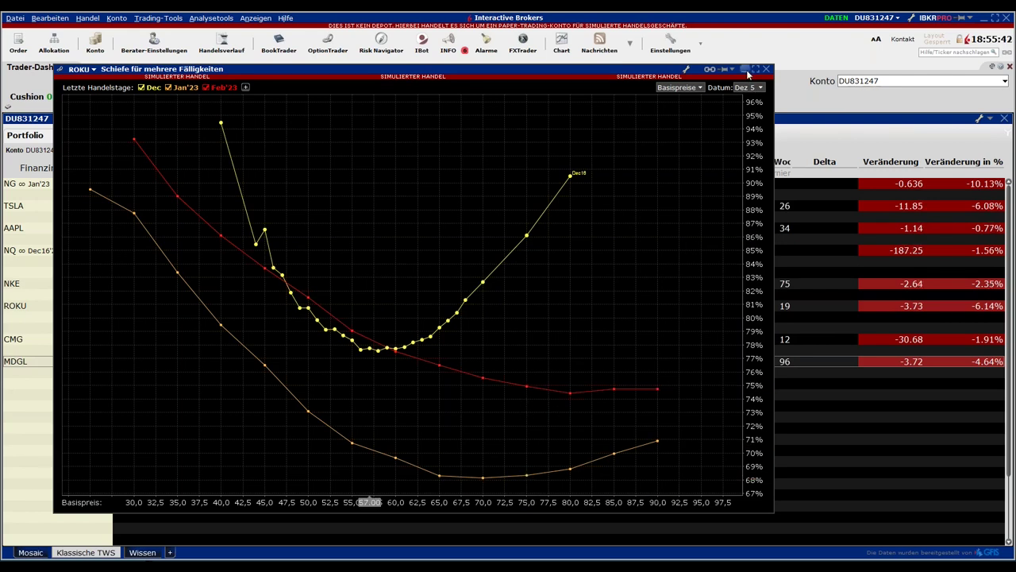
left_click(748, 72)
left_click(493, 451)
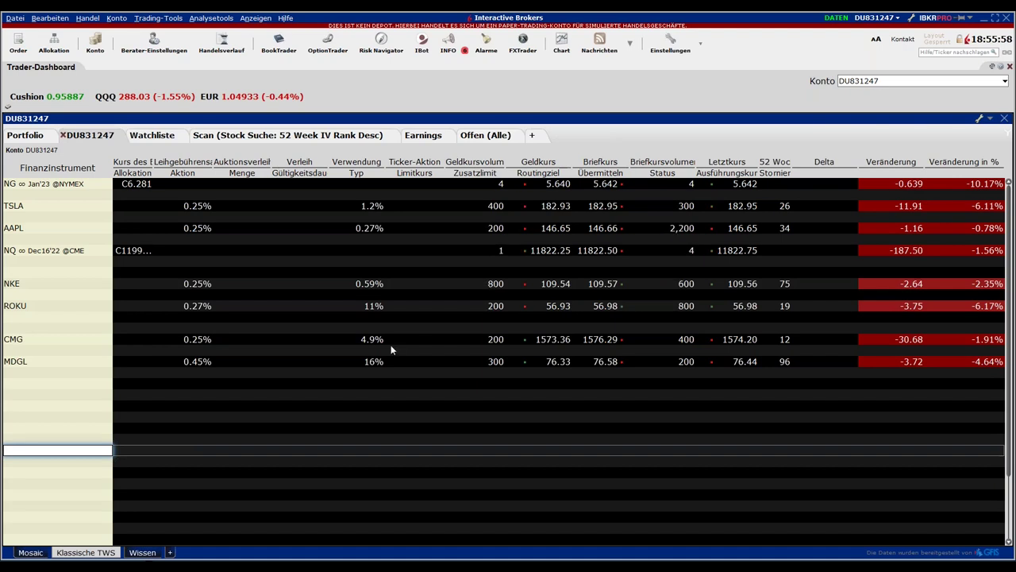
left_click(517, 396)
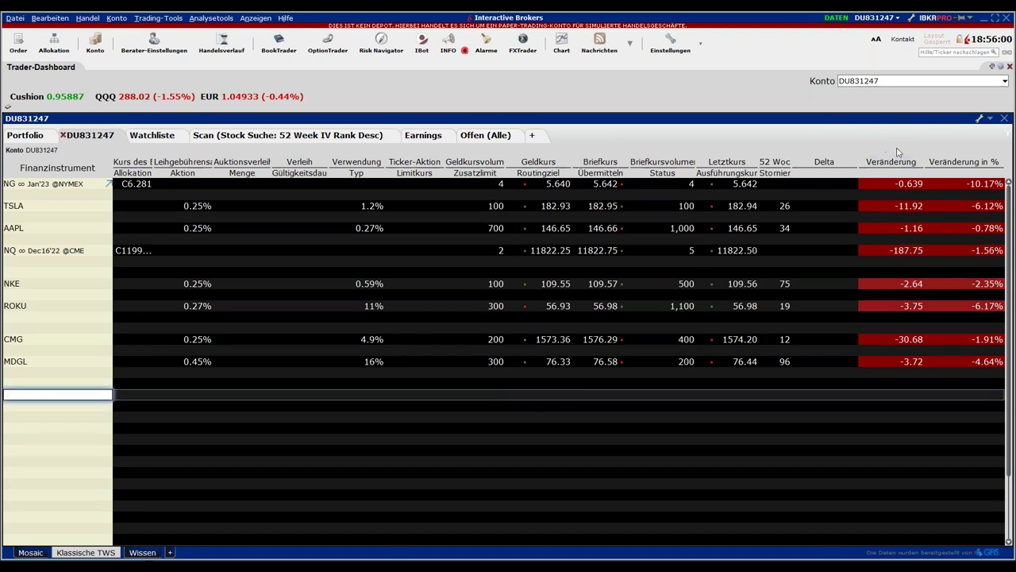
- Review the market data columns and order columns in the quote monitor's Standard-Layout configuration, and close it without changes
left_click(980, 118)
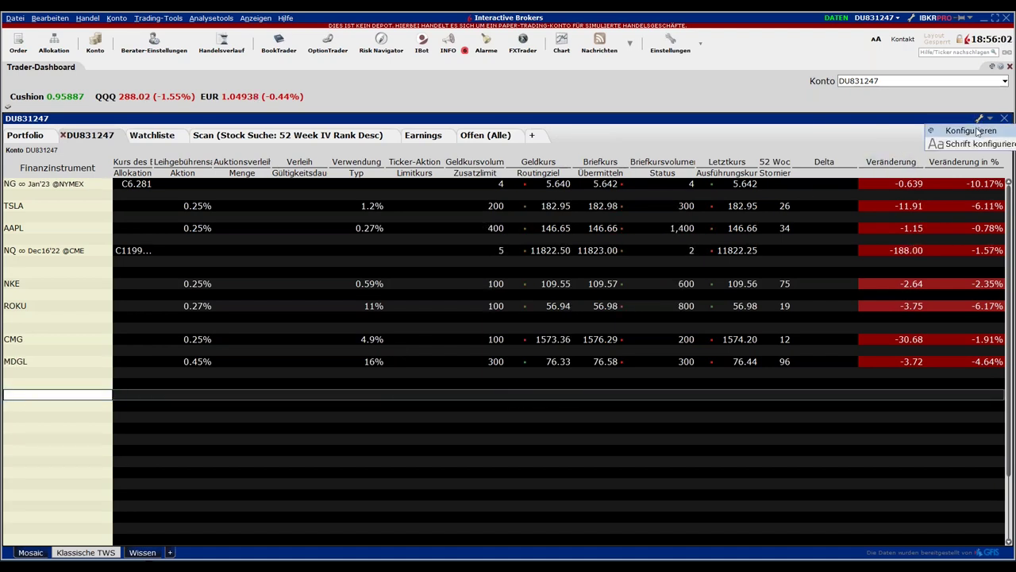
left_click(974, 132)
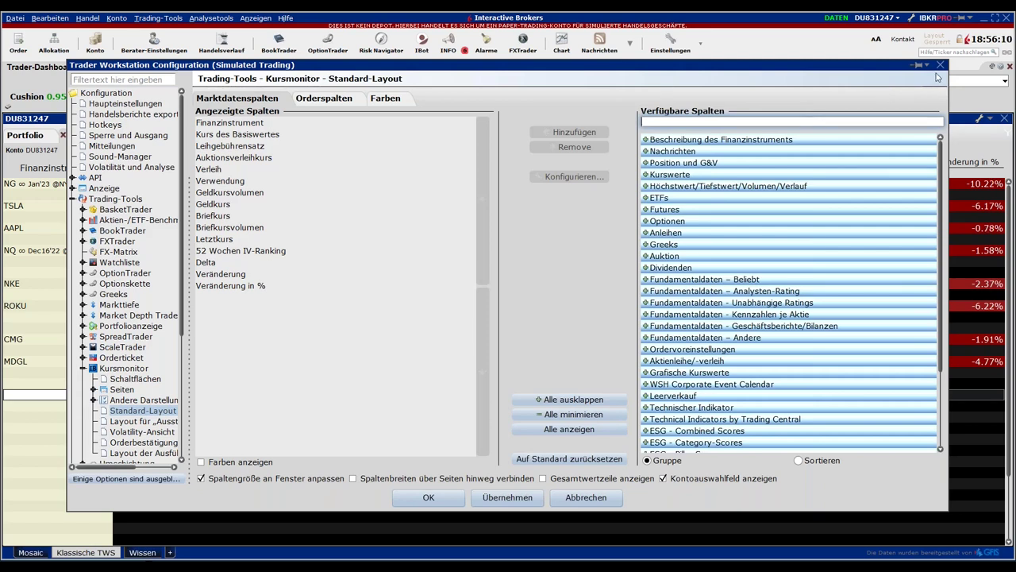
left_click(260, 98)
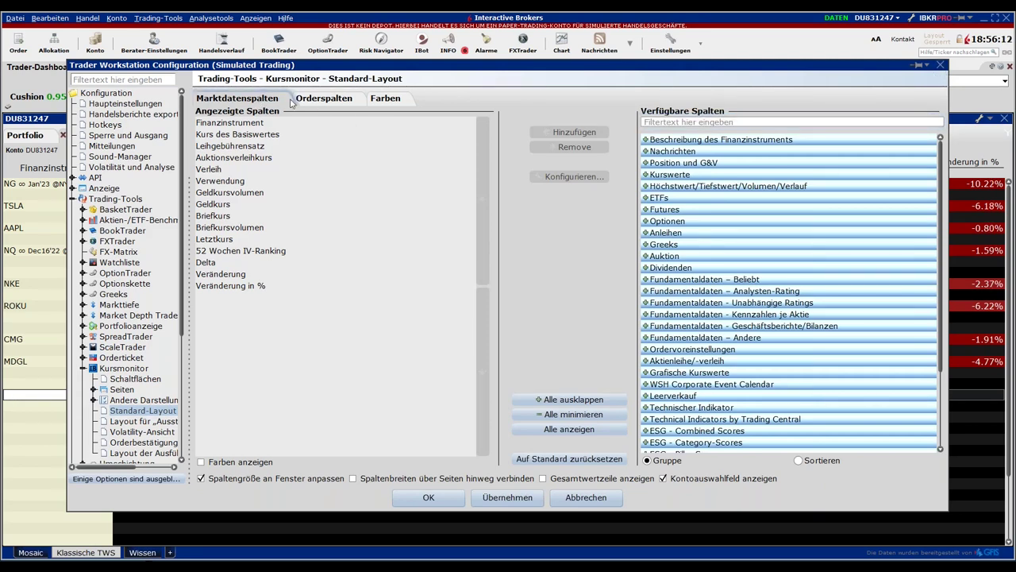
left_click(323, 100)
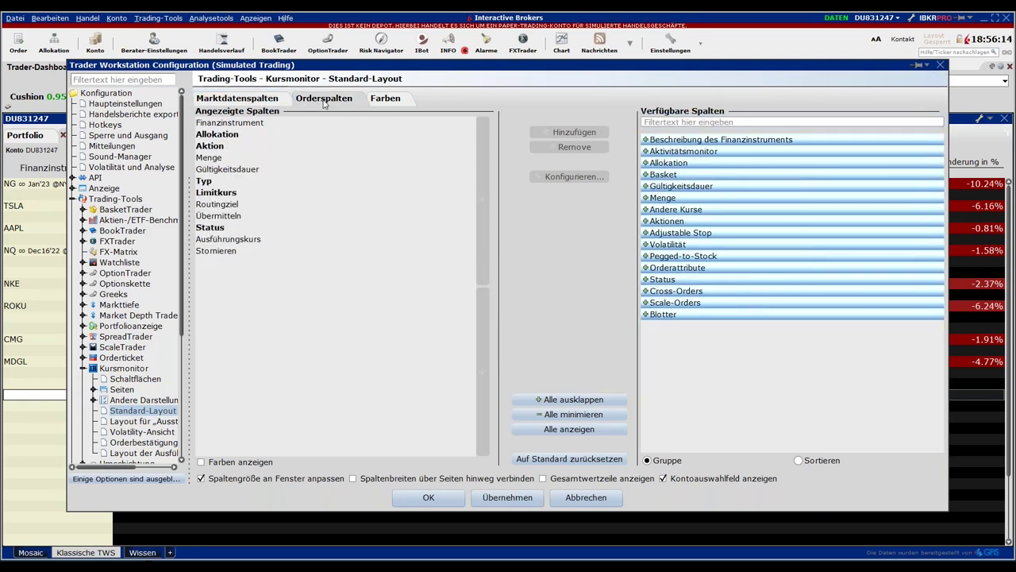
left_click(941, 67)
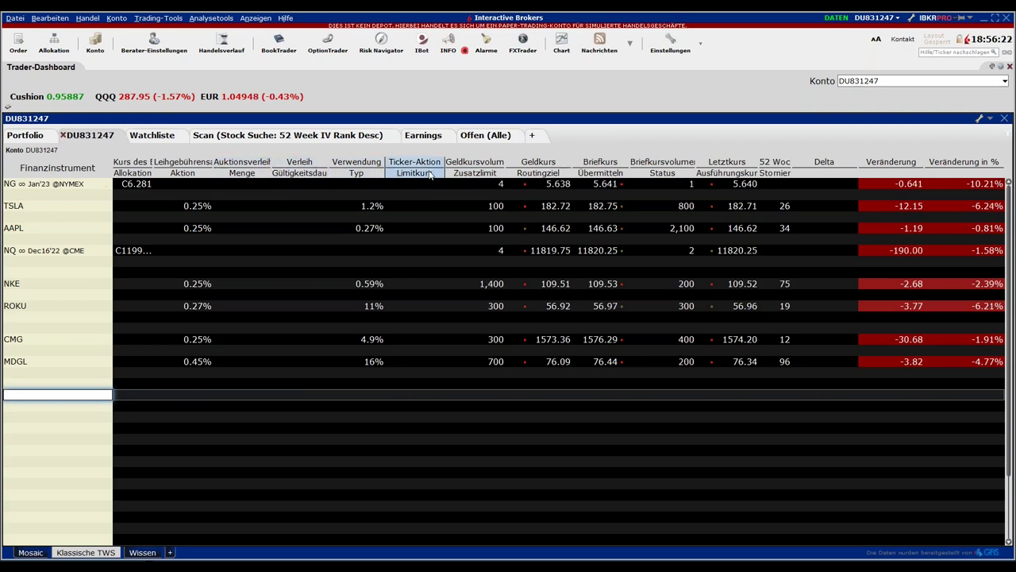
- Create an unsubmitted AAPL limit buy order at the ask price of 146.62 and dismiss its quote details
left_click(597, 228)
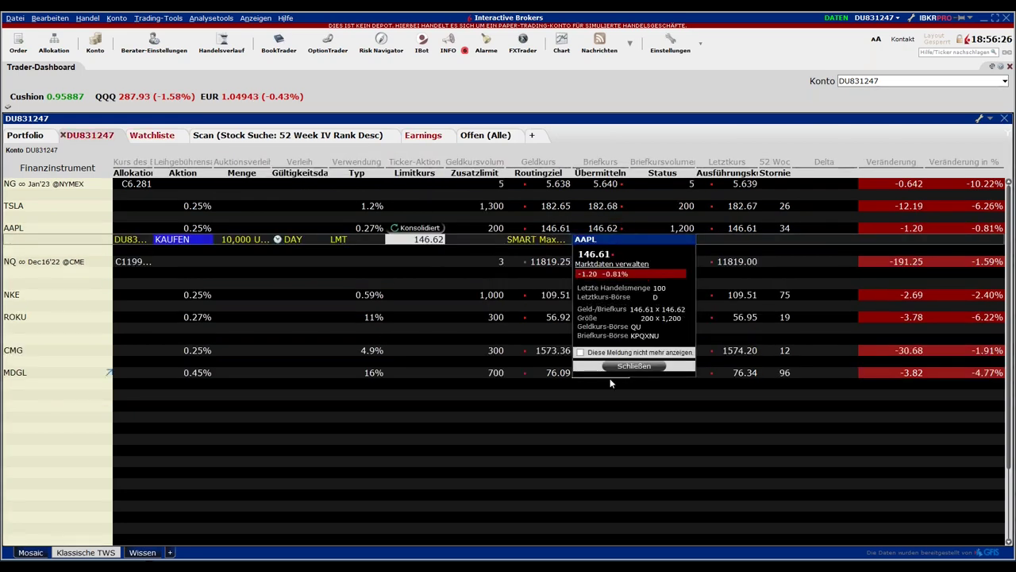
left_click(634, 366)
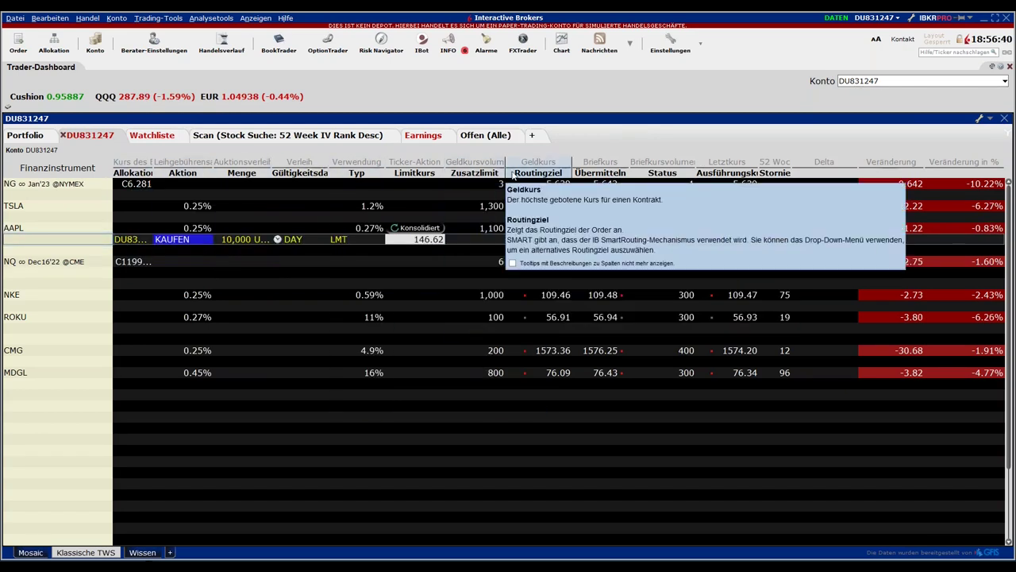
- Recheck the order columns in the Standard-Layout settings against the AAPL order row, and select the empty row below MDGL
left_click(979, 118)
left_click(976, 130)
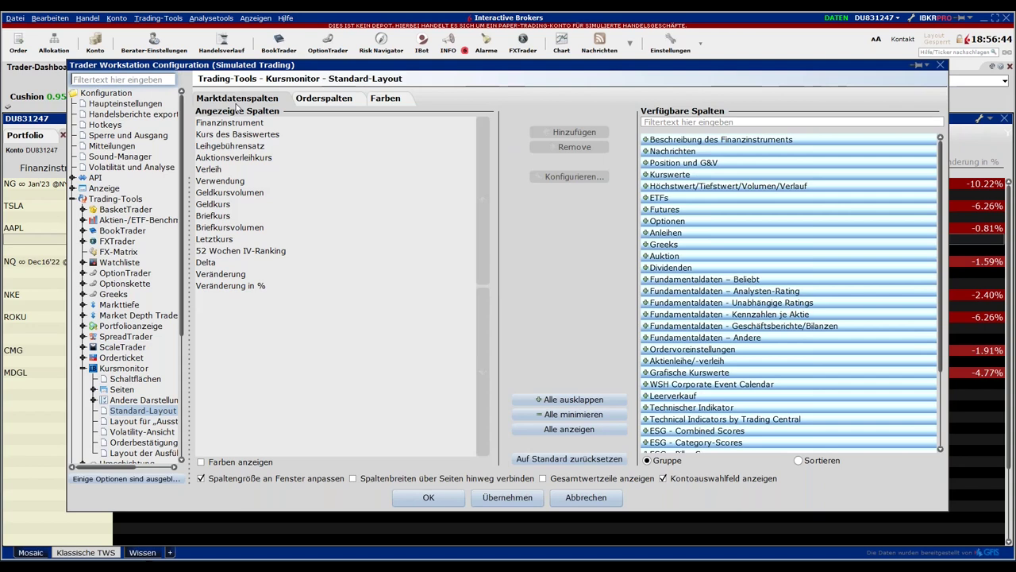
left_click(330, 101)
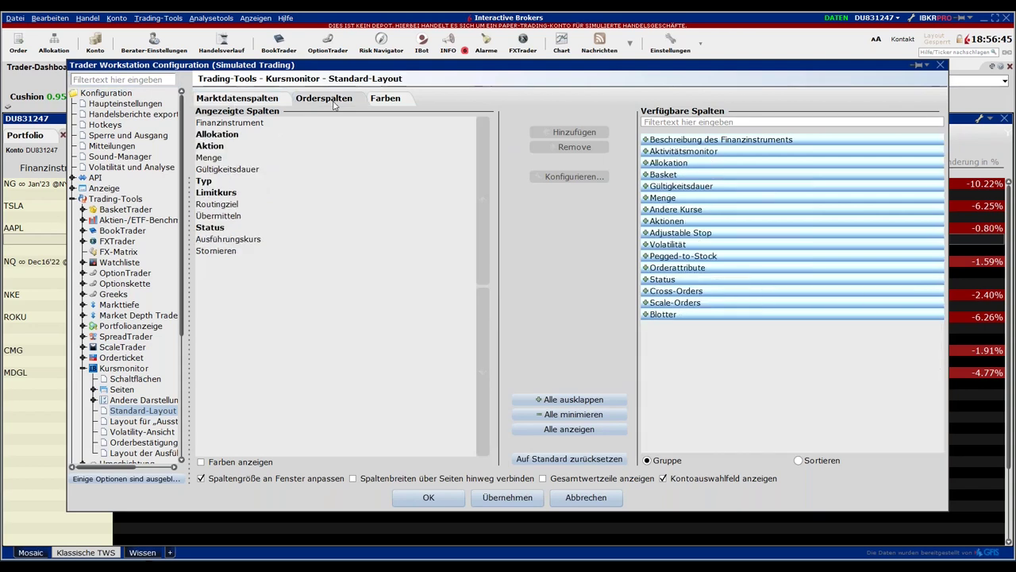
left_click(940, 66)
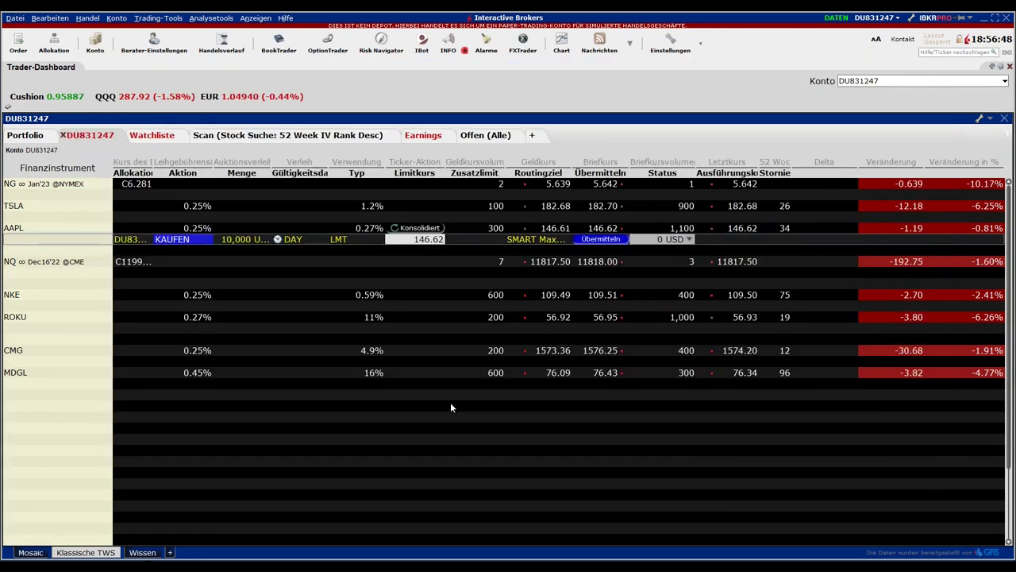
left_click(450, 406)
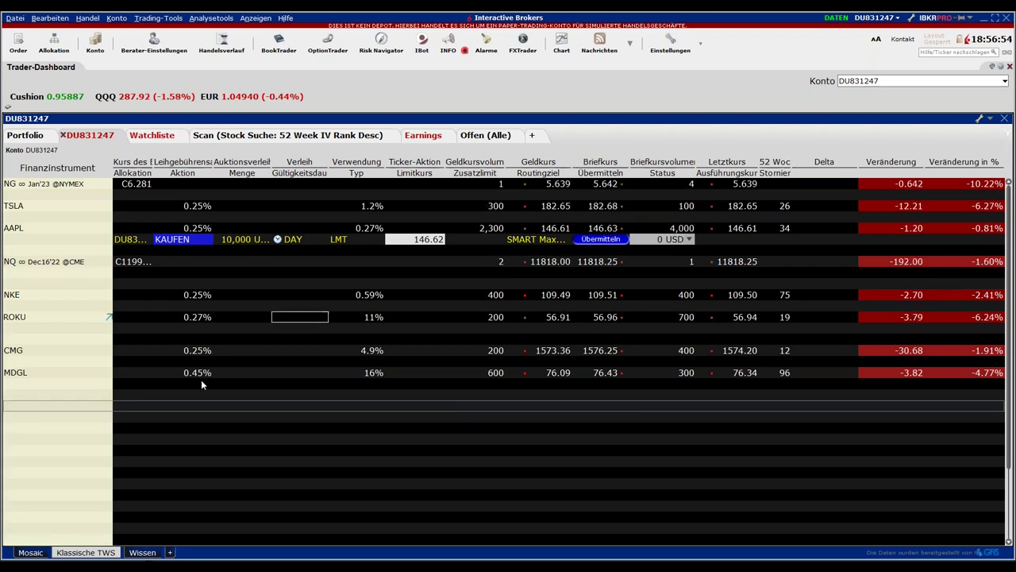
left_click(89, 394)
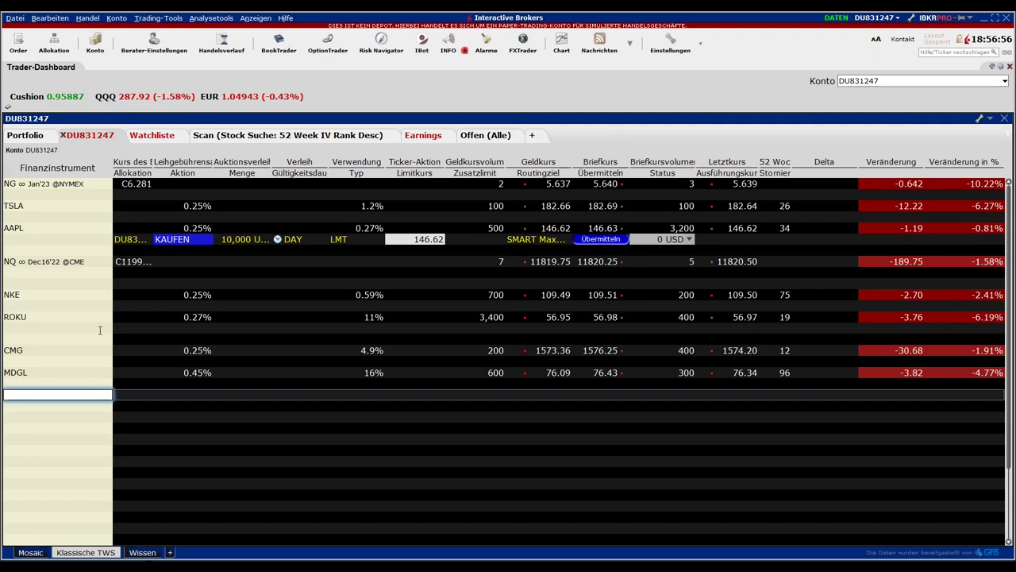
- Look over the 52 Week IV Rank scan results and the portfolio positions, and return to the account's instrument list
left_click(289, 135)
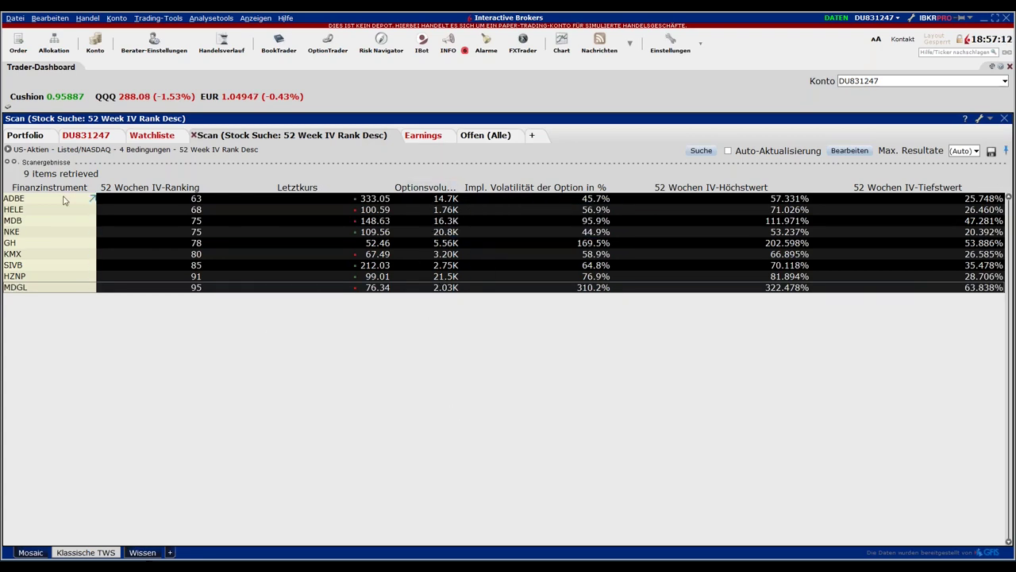
left_click(26, 135)
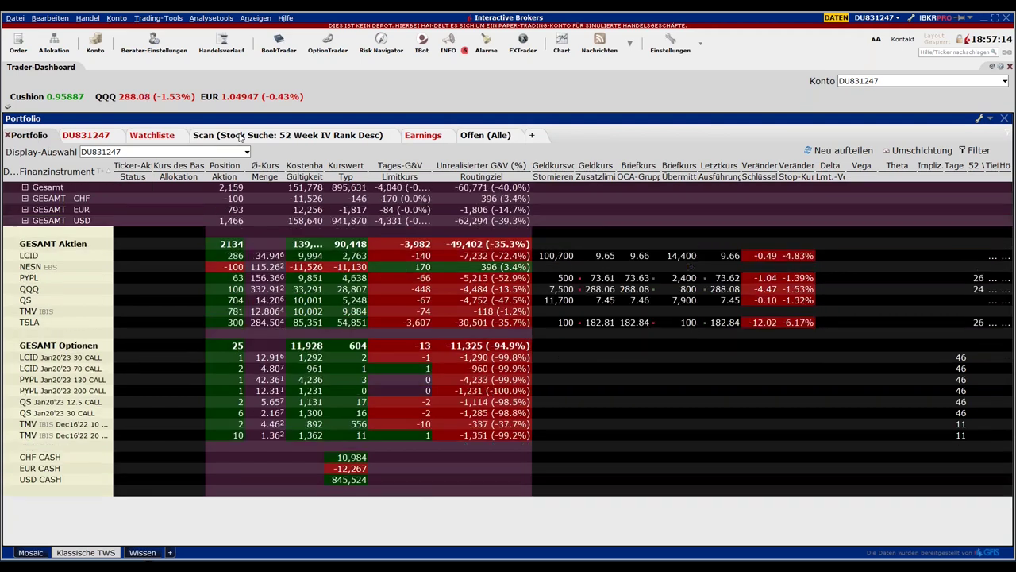
left_click(290, 135)
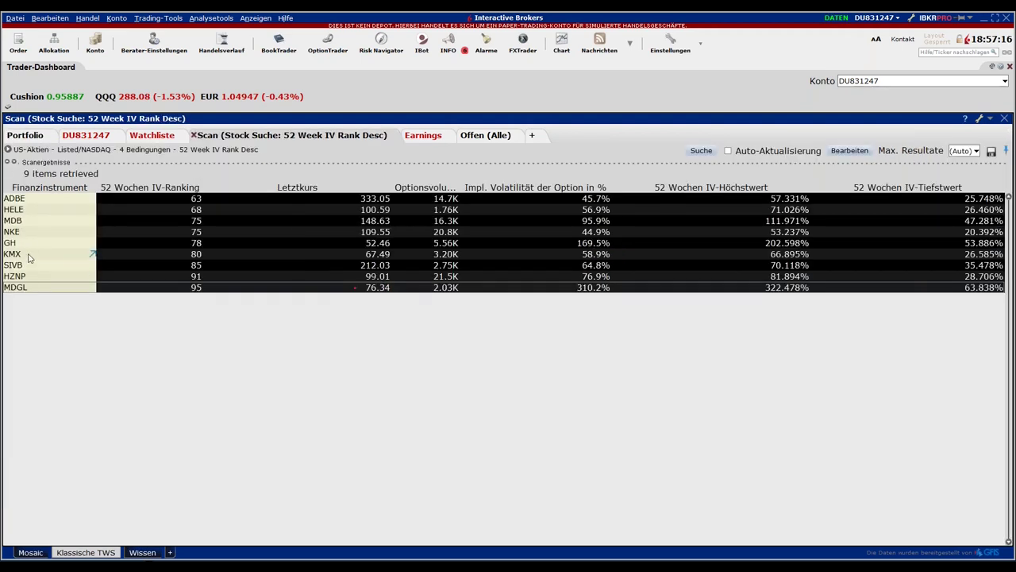
left_click(29, 235)
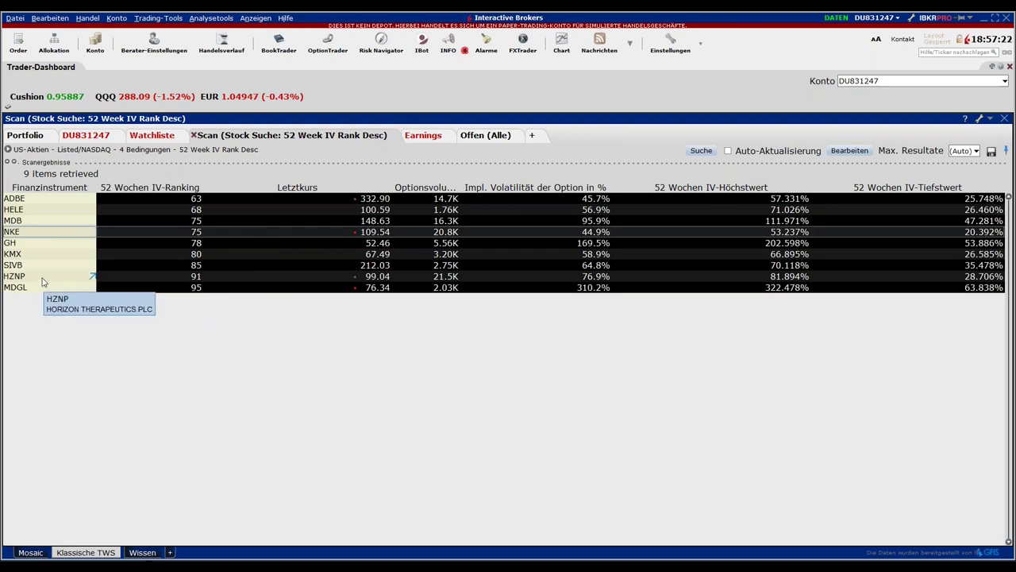
left_click(27, 136)
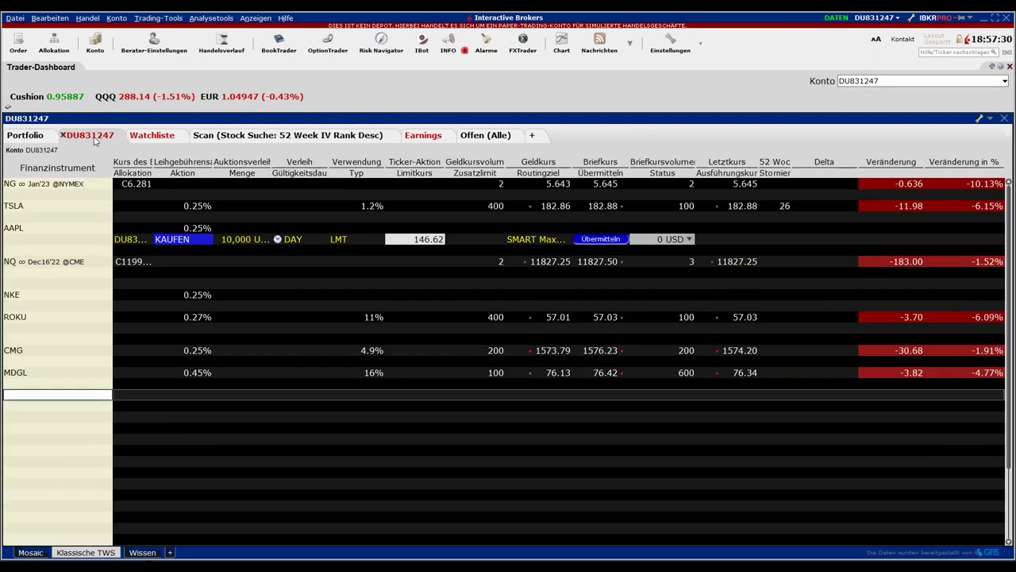
left_click(86, 135)
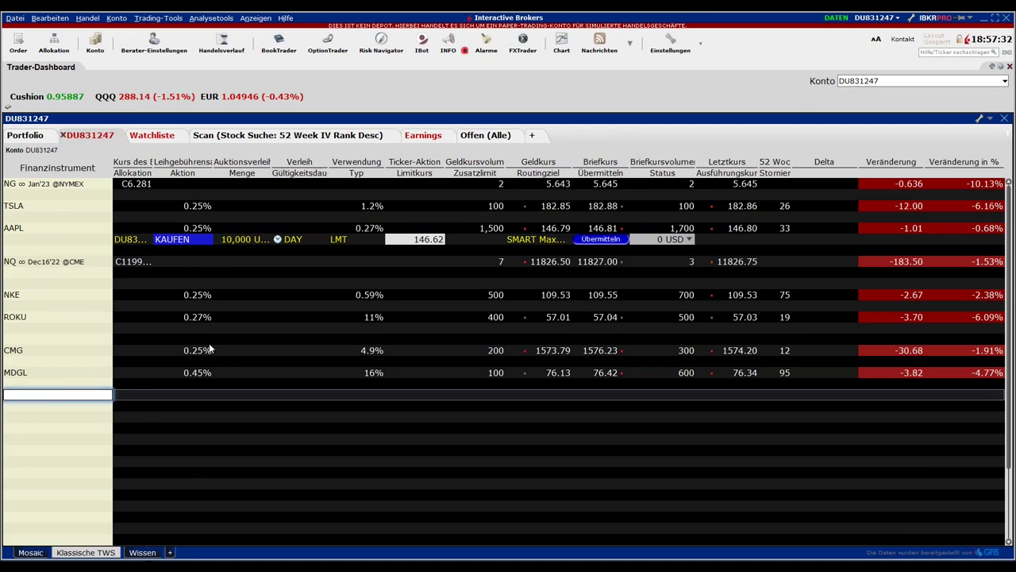